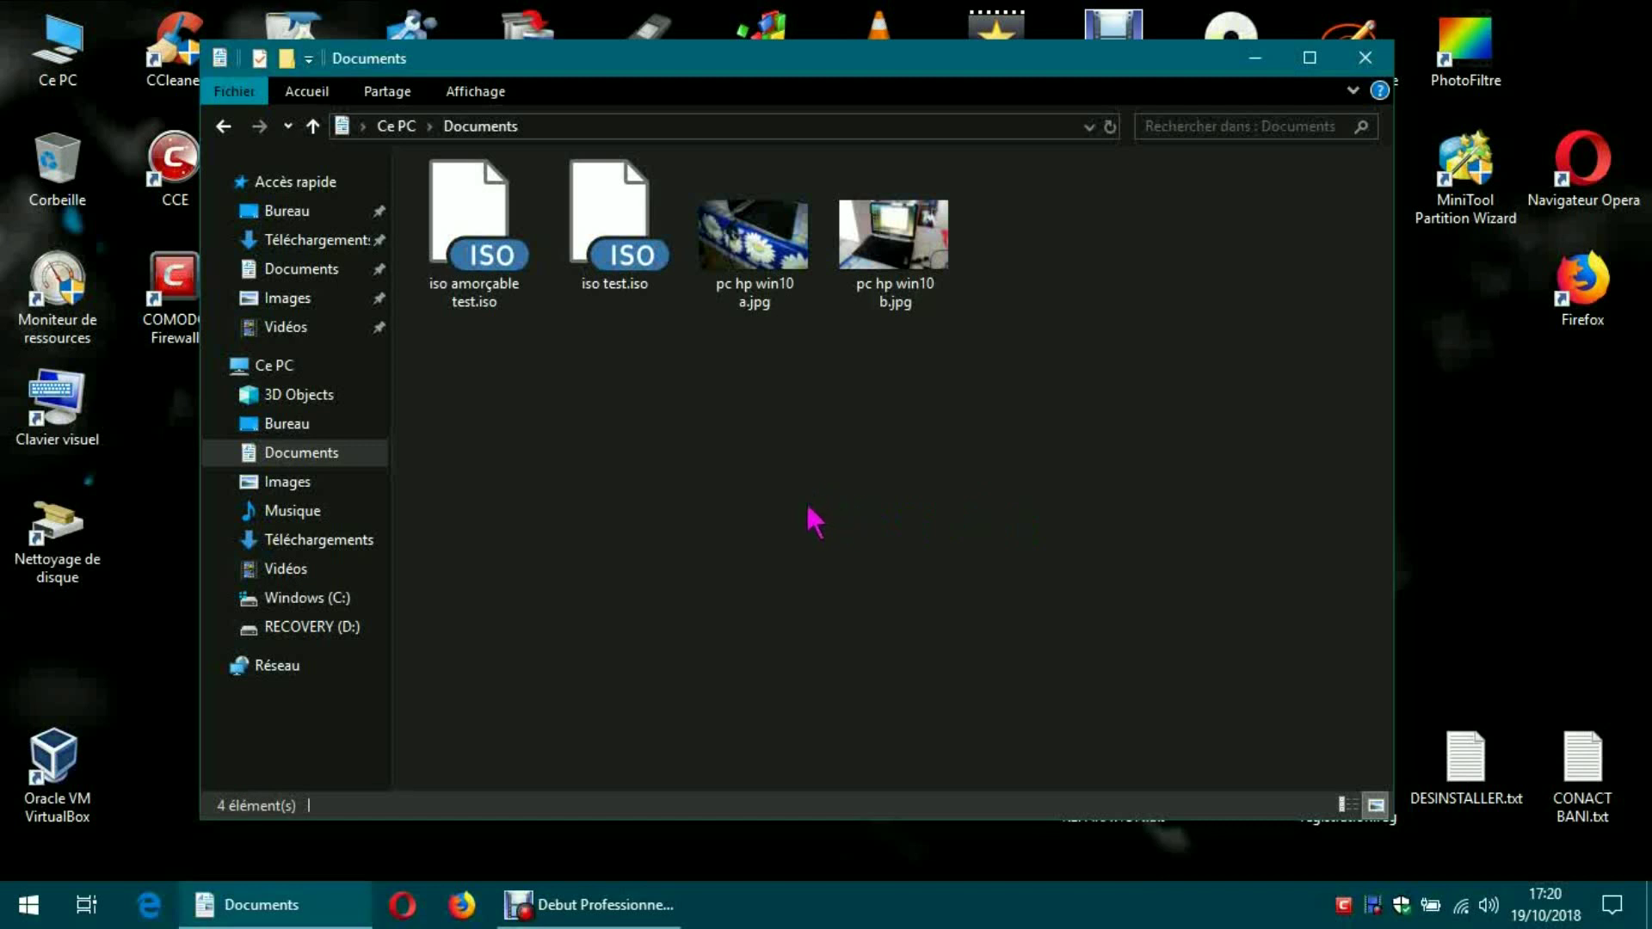
left_click(618, 275)
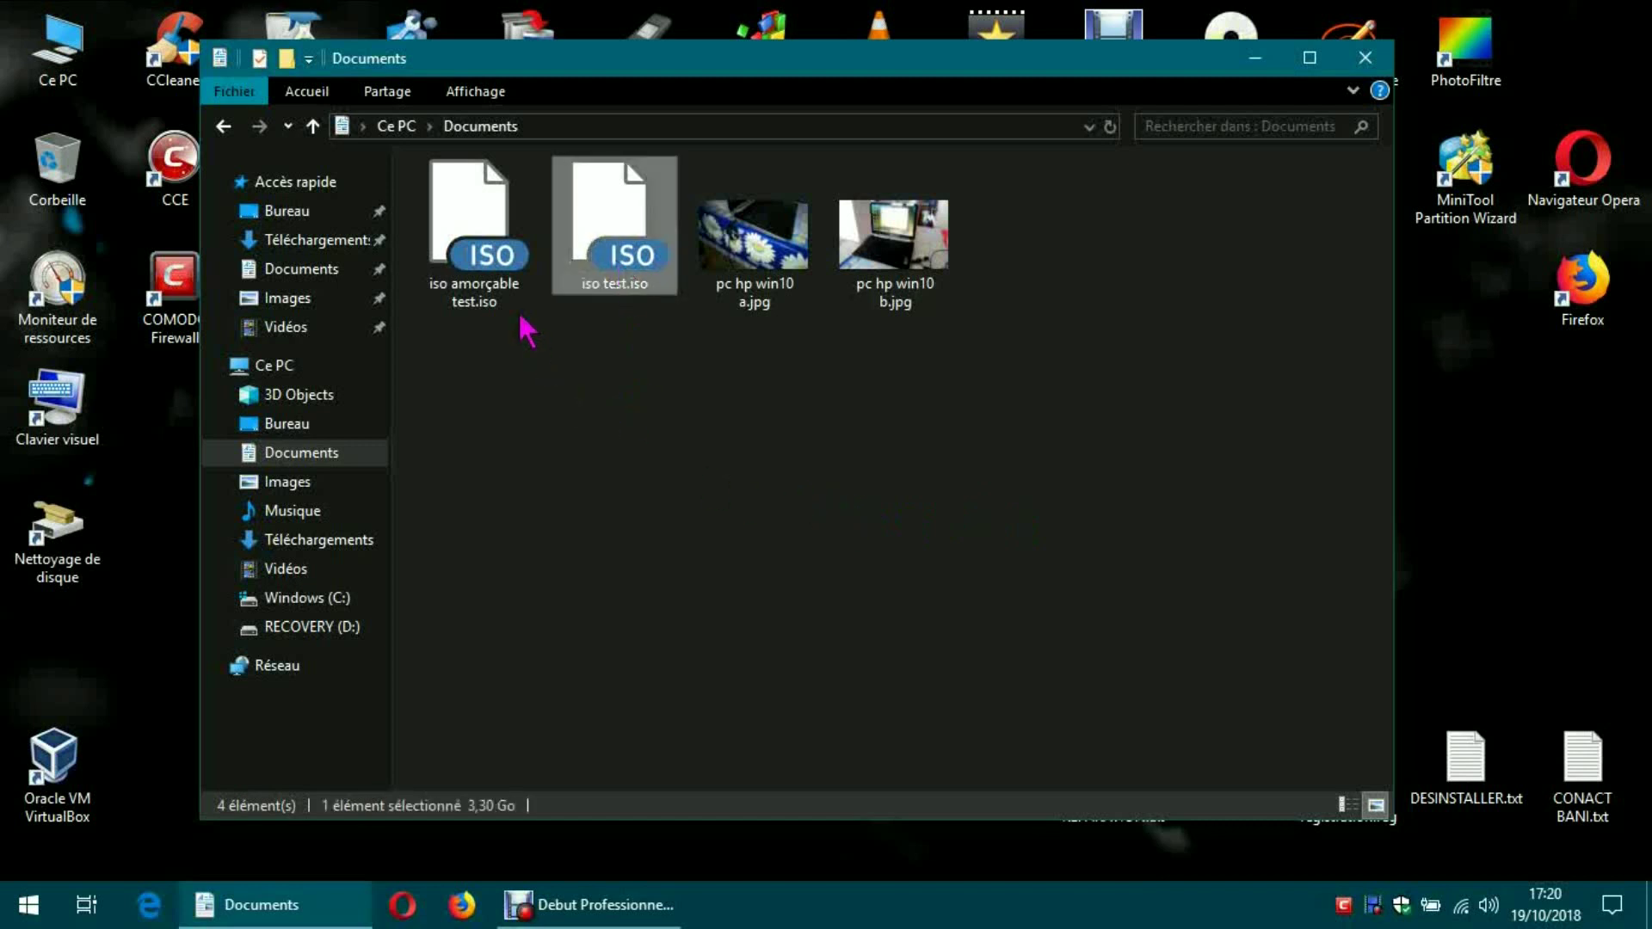
left_click(490, 273)
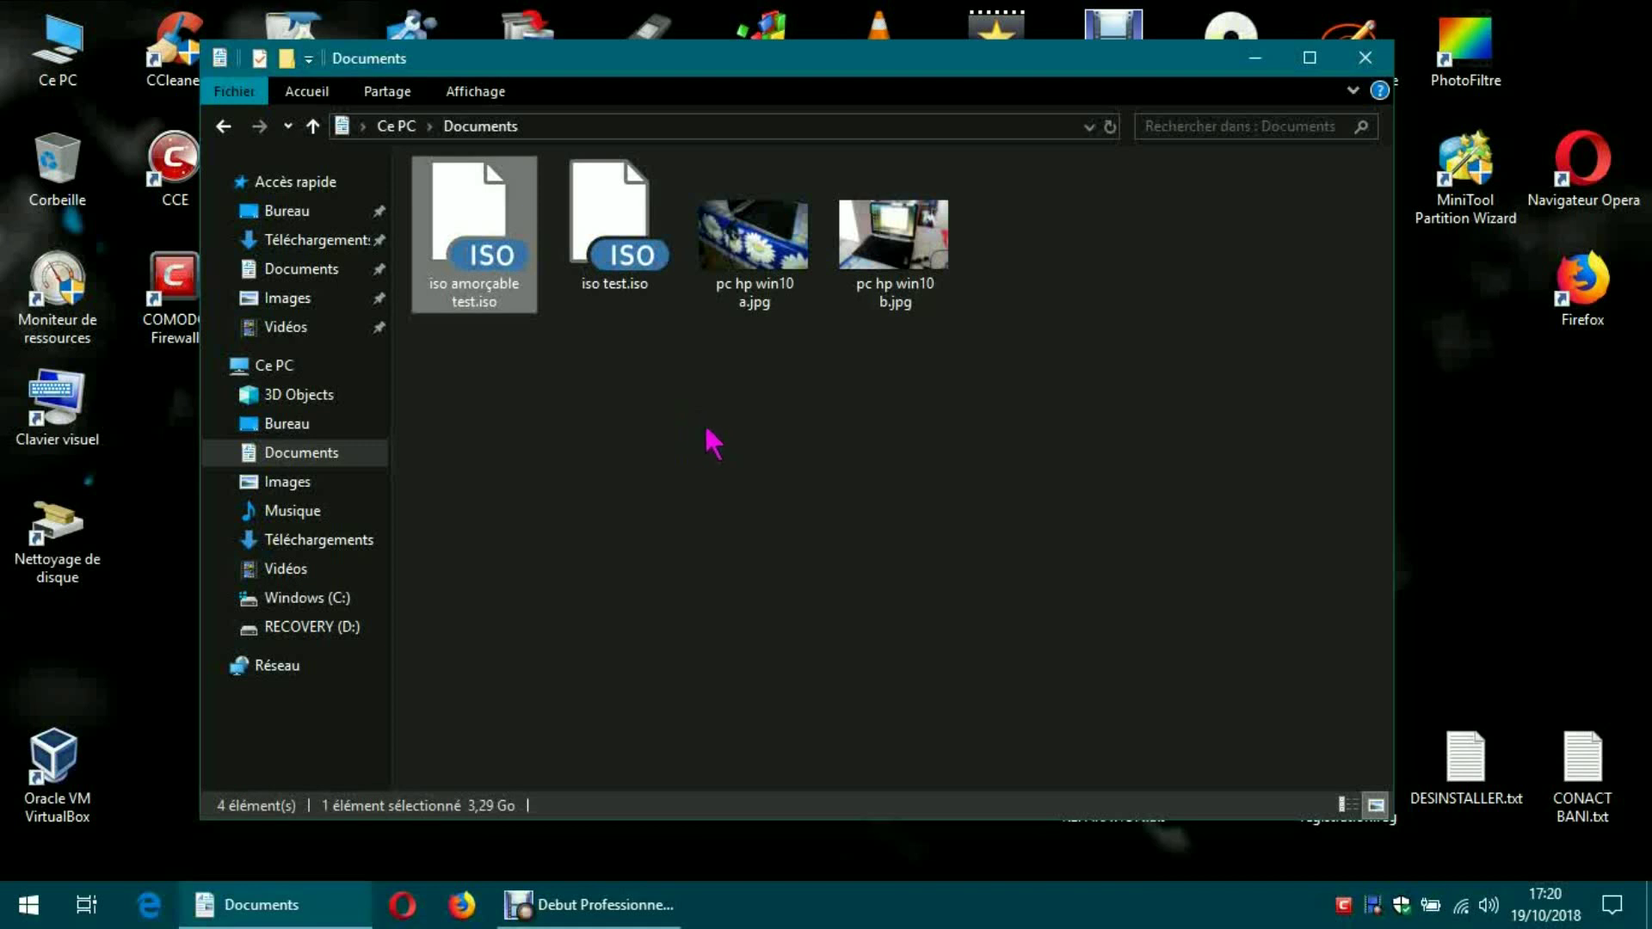
left_click(701, 494)
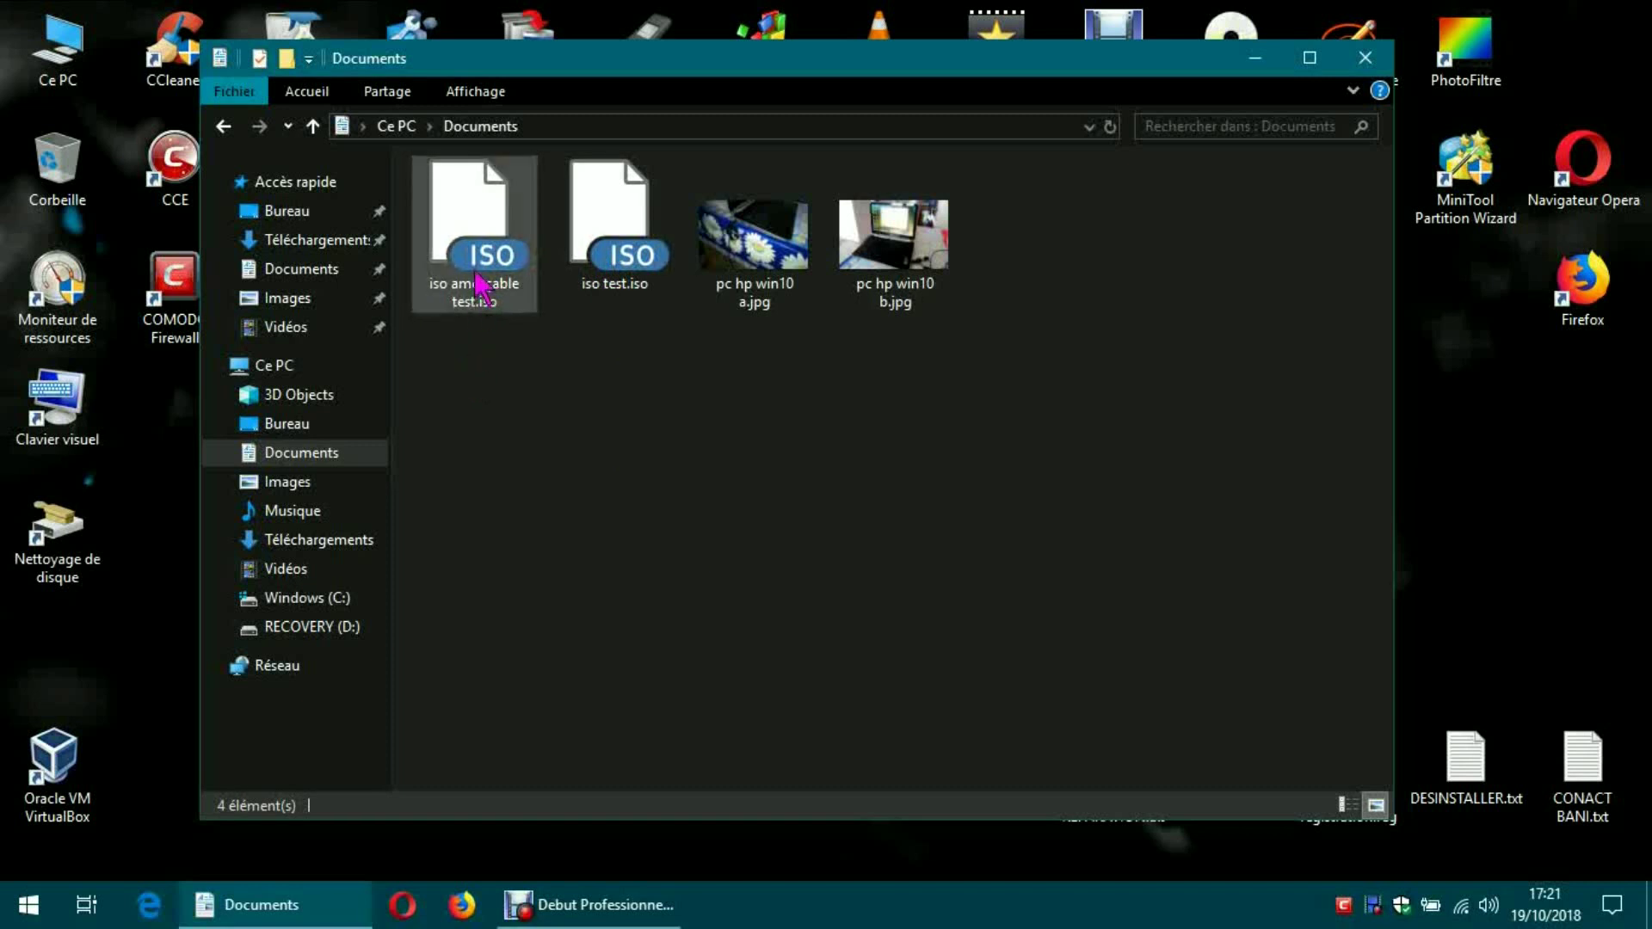
mouse_move(479, 284)
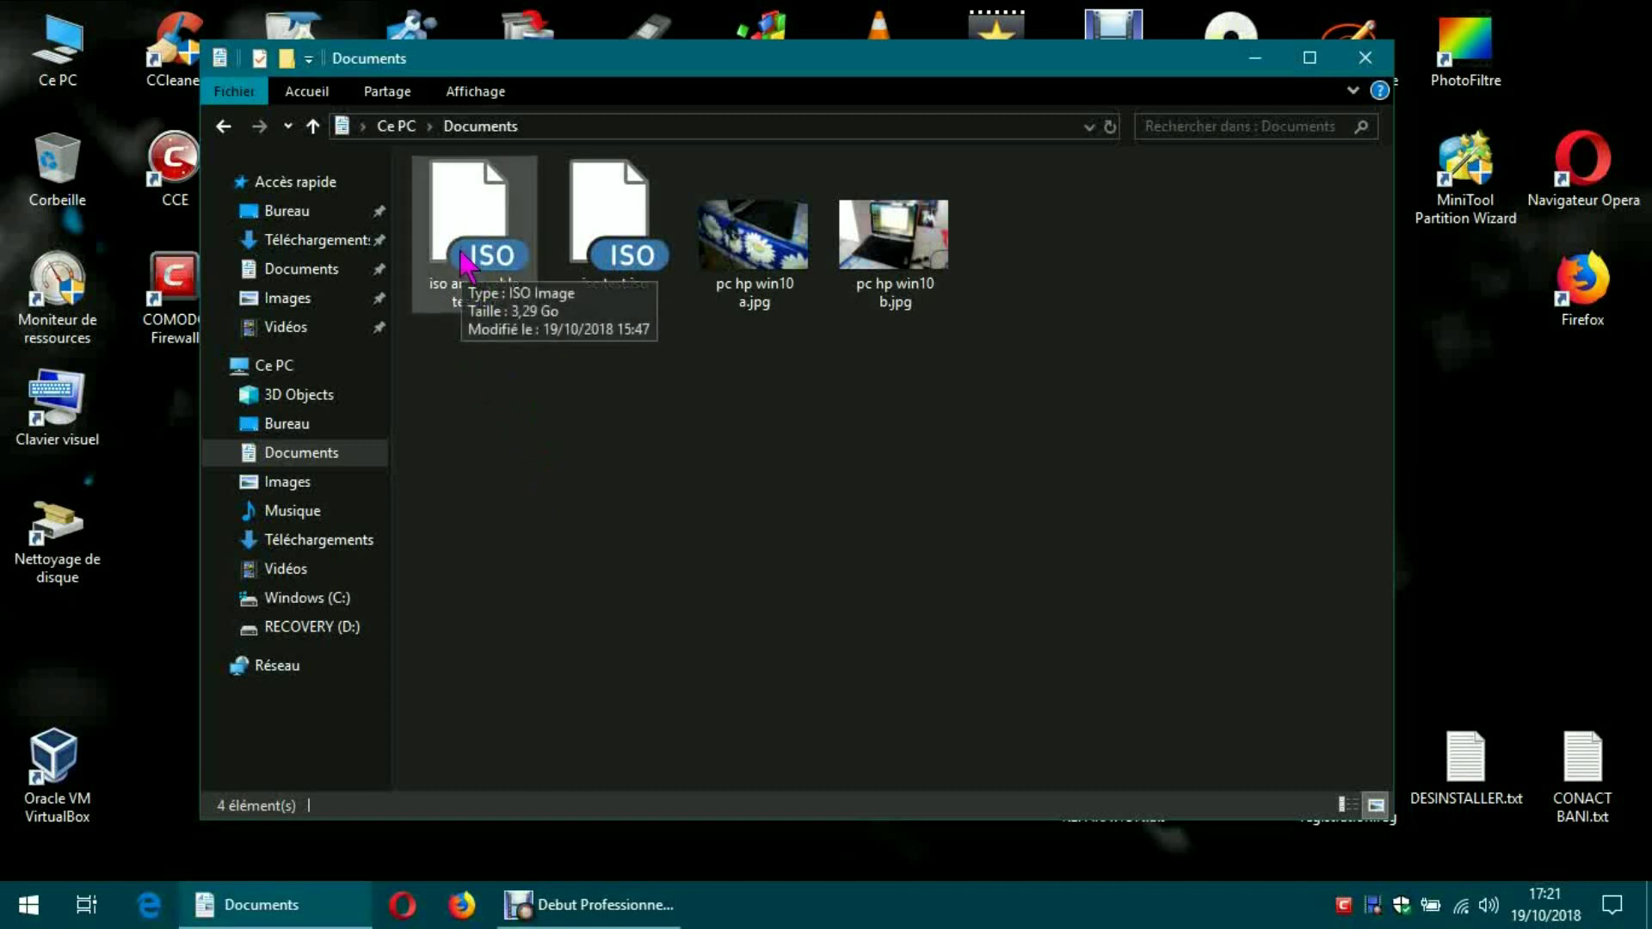
mouse_move(617, 281)
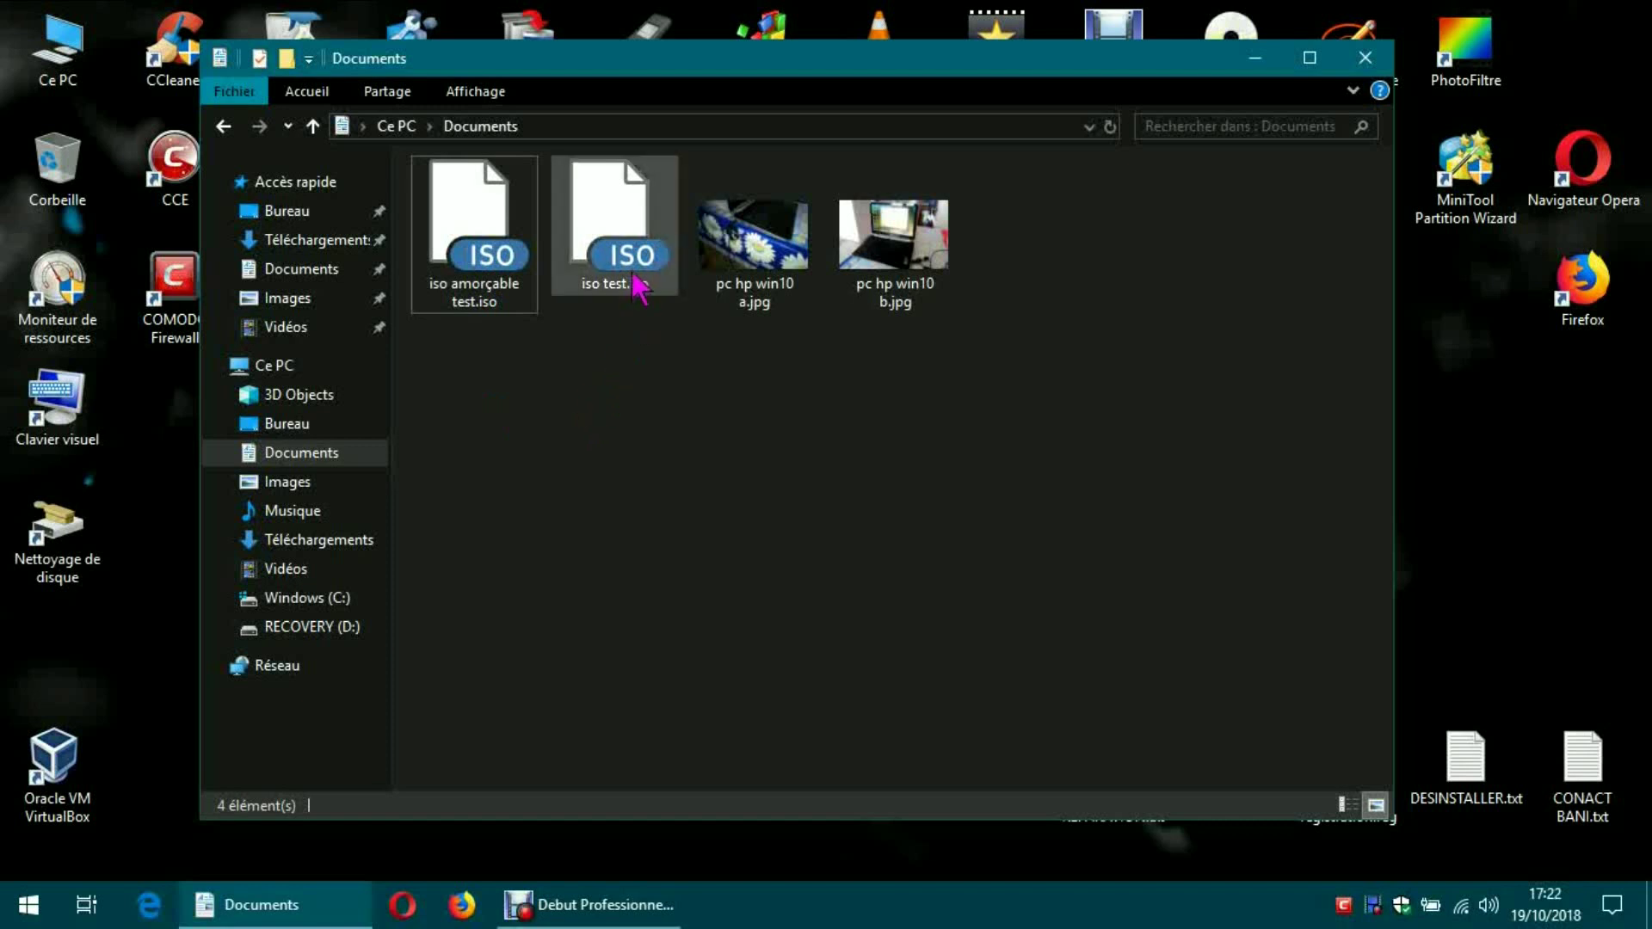
Scan the file "iso amorçable test.iso" with Windows Defender.
right_click(490, 274)
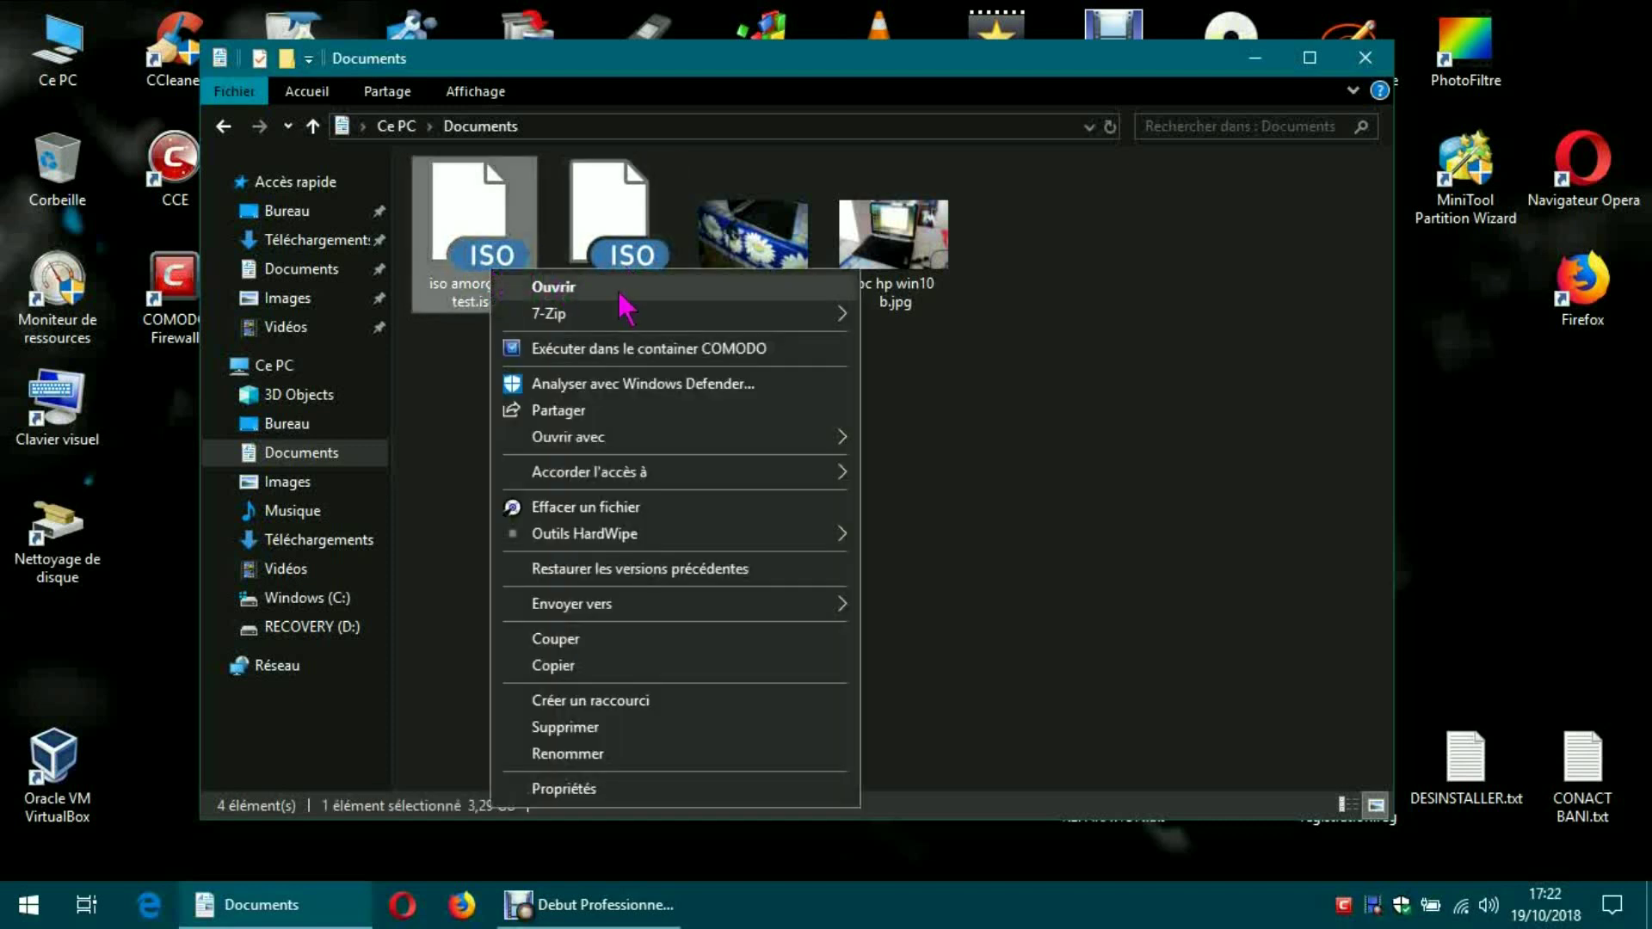
left_click(669, 397)
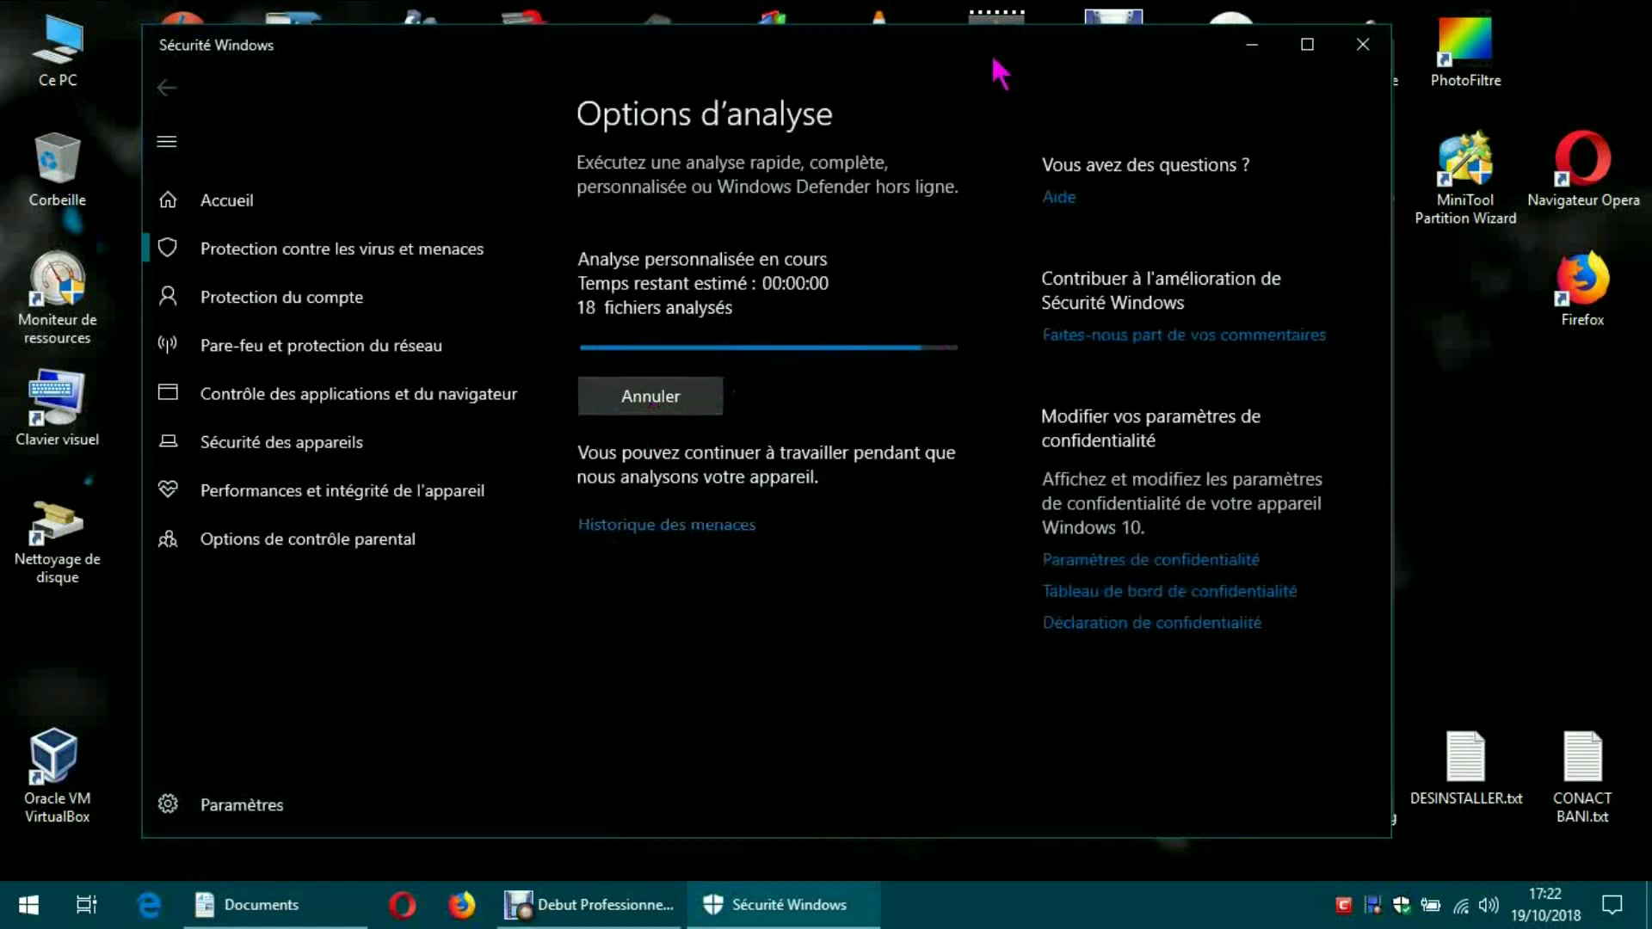
mouse_move(994, 60)
left_mouse_down()
mouse_move(1062, 58)
mouse_move(983, 48)
mouse_move(1003, 52)
left_mouse_up()
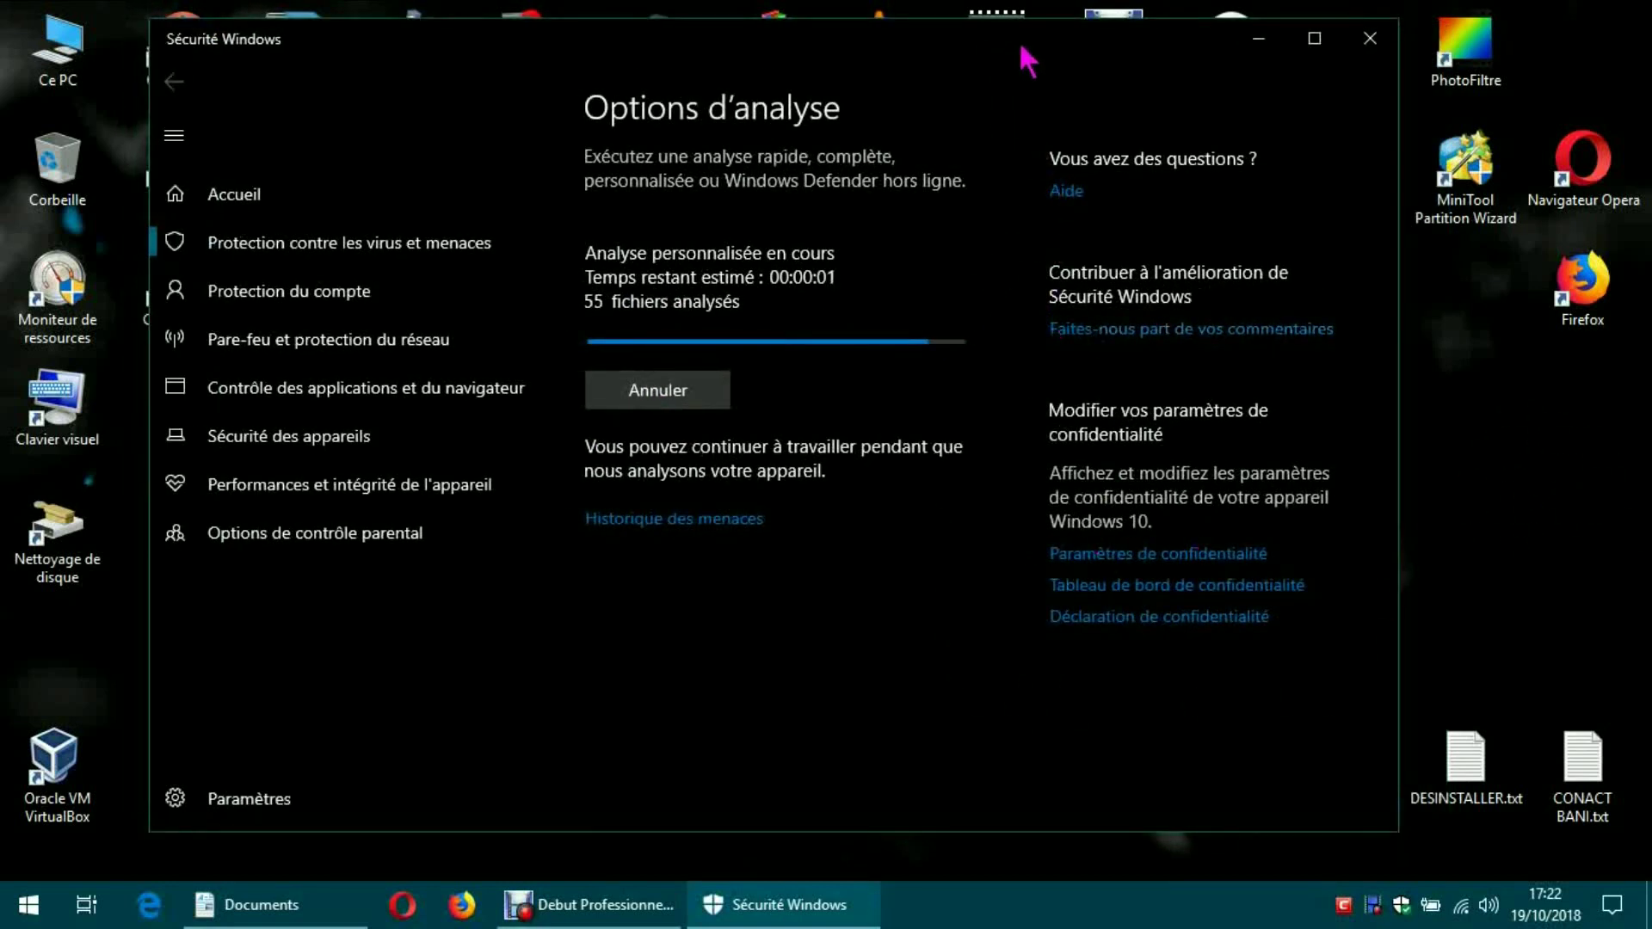
mouse_move(1021, 49)
left_mouse_down()
mouse_move(1051, 52)
mouse_move(1019, 50)
left_mouse_up()
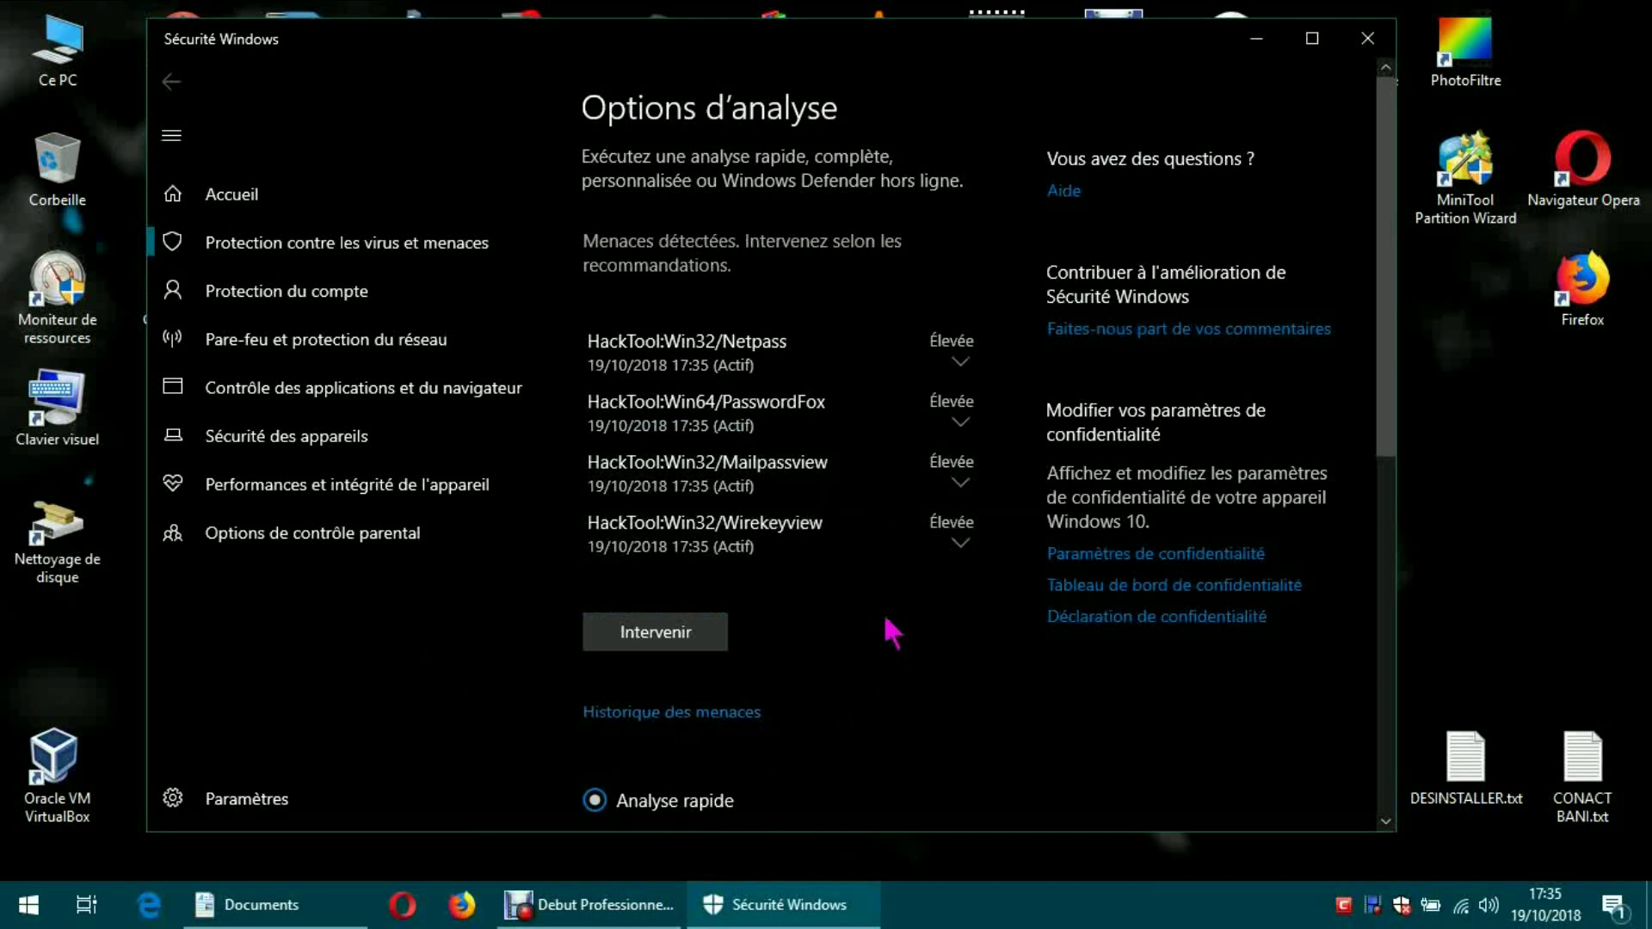
Maximize the security window and examine the list of detected threats.
mouse_move(1389, 450)
left_mouse_down()
mouse_move(1389, 669)
mouse_move(1391, 431)
left_mouse_up()
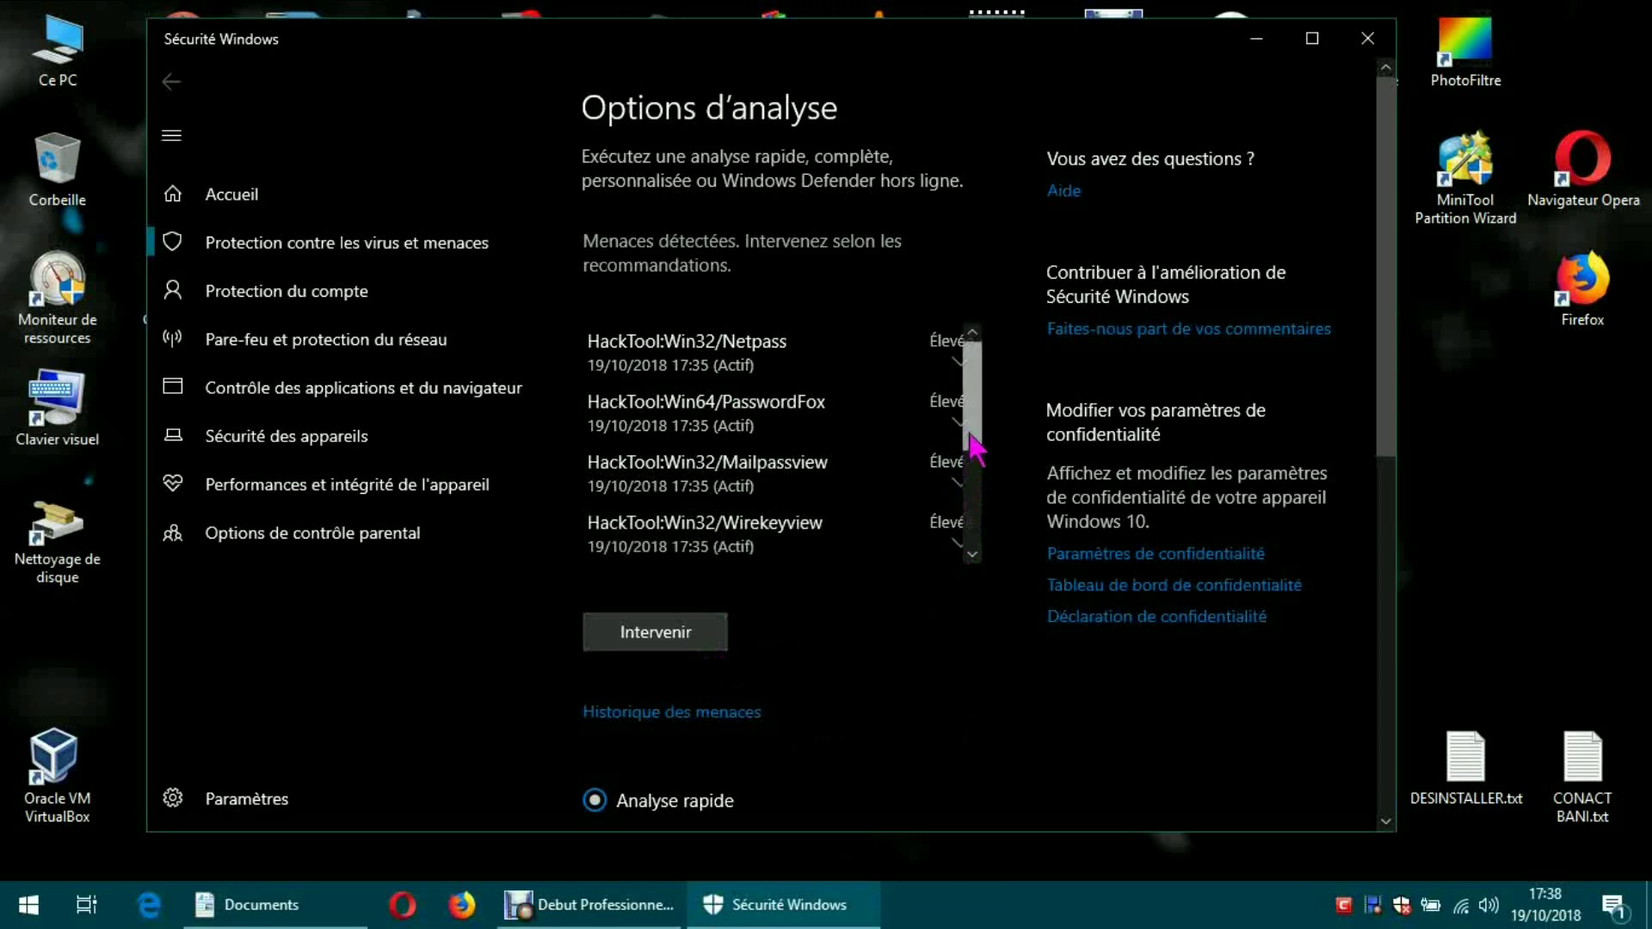
scroll(971, 448, "down", 3)
scroll(977, 474, "up", 3)
left_click(1311, 38)
left_click_drag(1024, 389, 1036, 328)
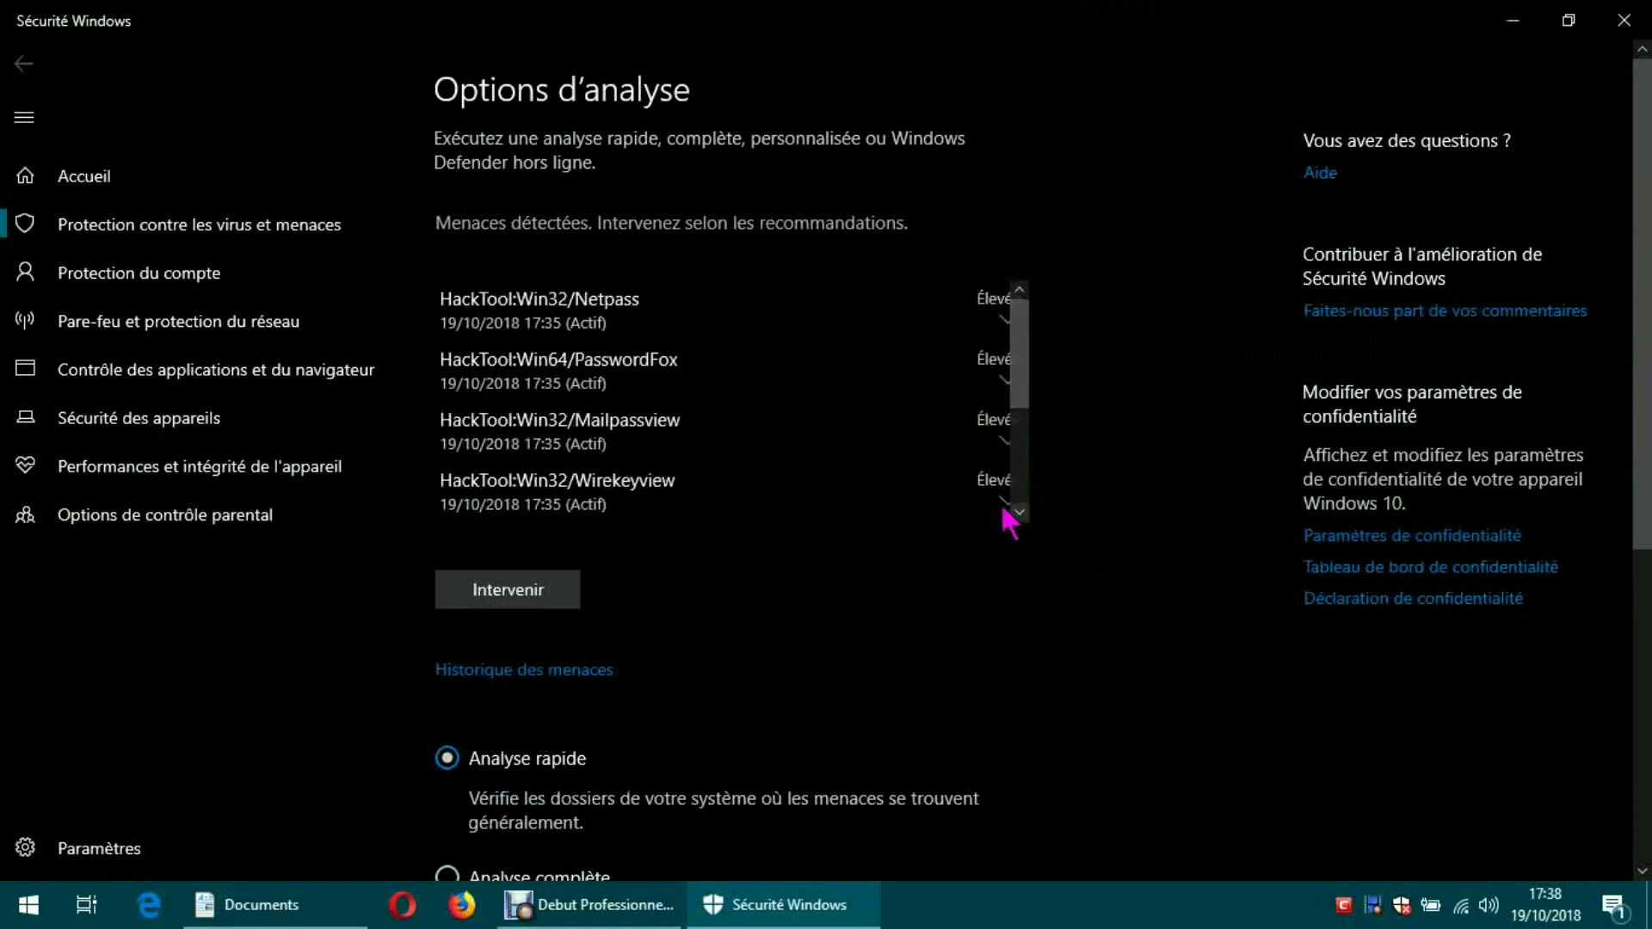
left_click_drag(1041, 415, 973, 400)
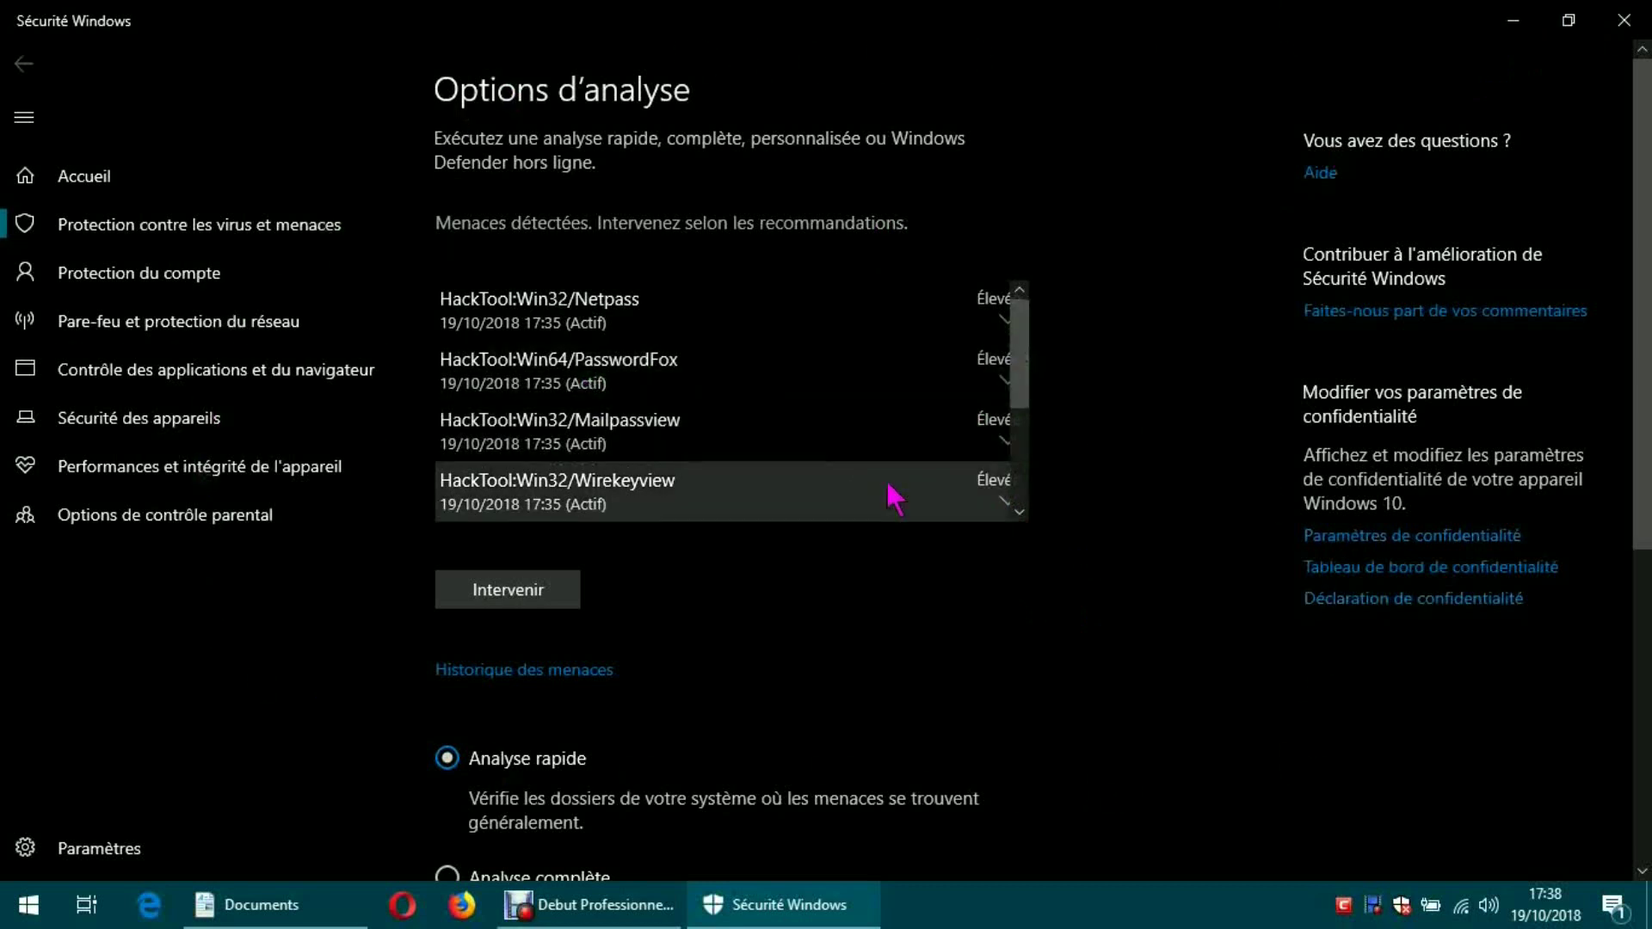
left_click_drag(1024, 400, 844, 343)
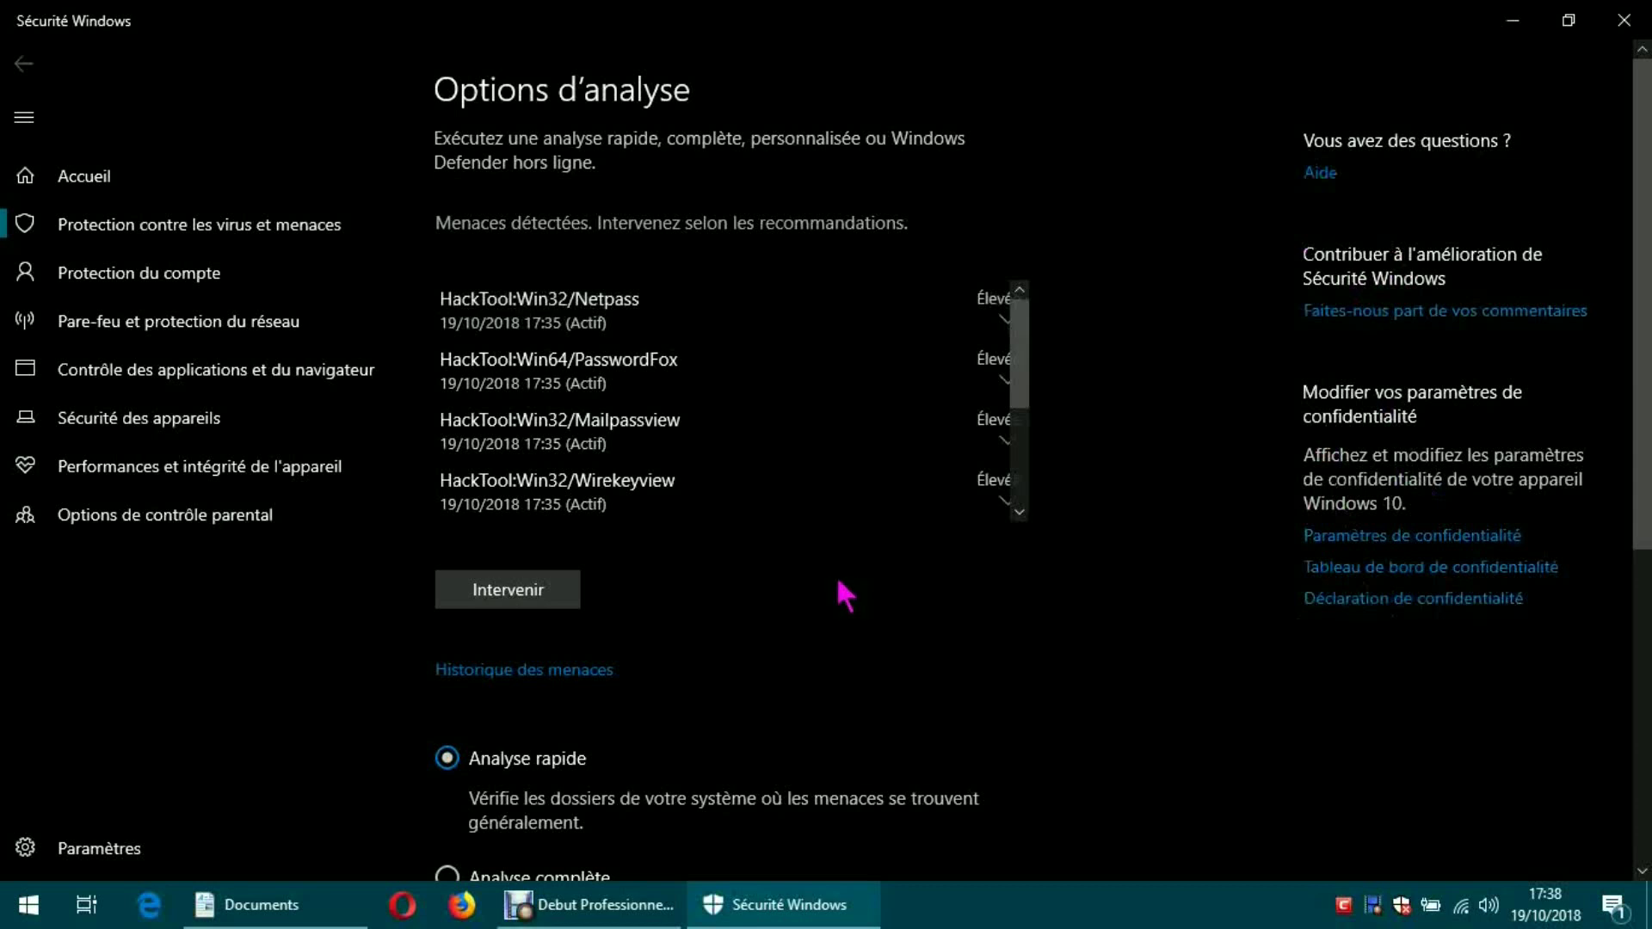
left_click_drag(1025, 420, 1025, 369)
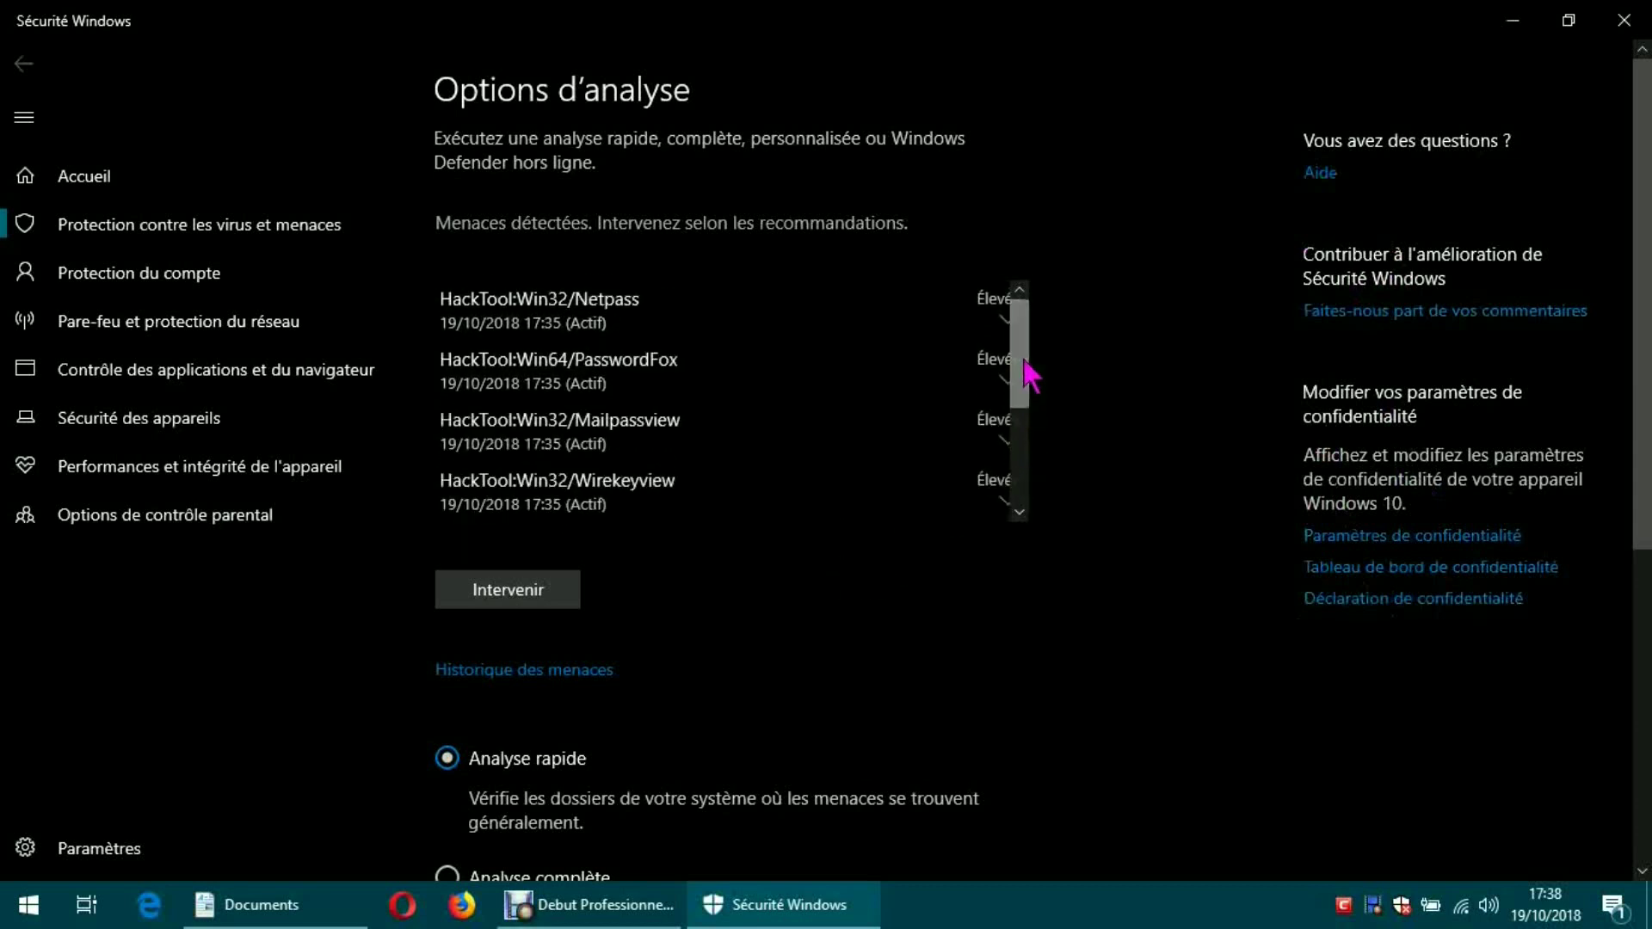
Set the action for the Netpass, PasswordFox and Mailpassview threats to "Autoriser sur l'appareil".
left_click(998, 319)
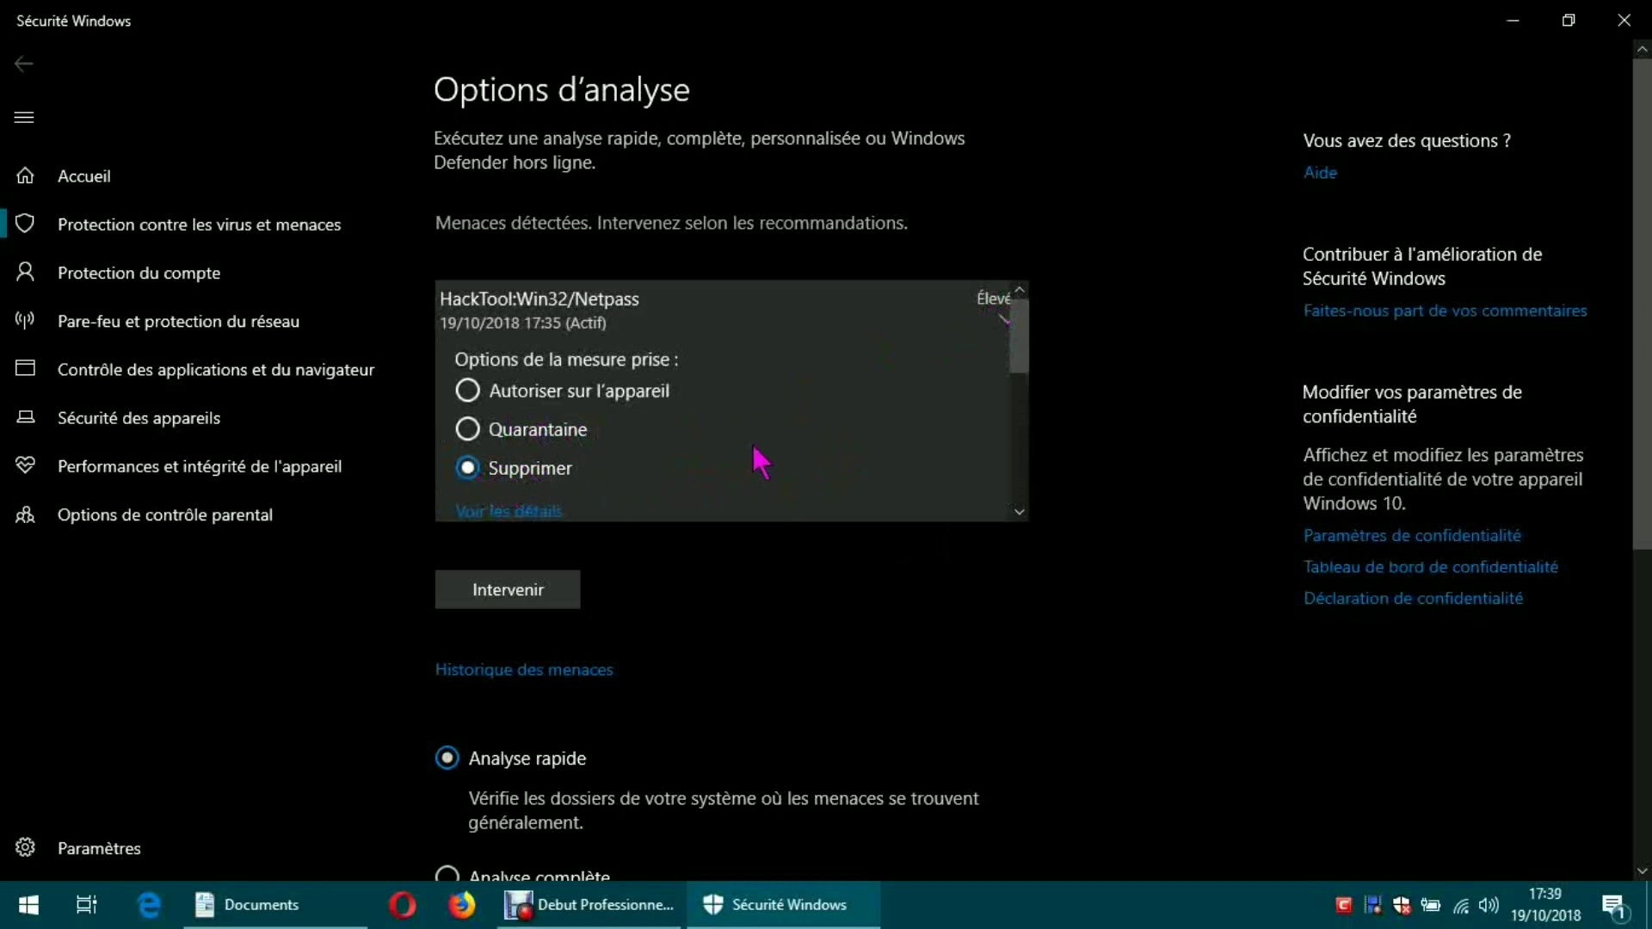
left_click(471, 396)
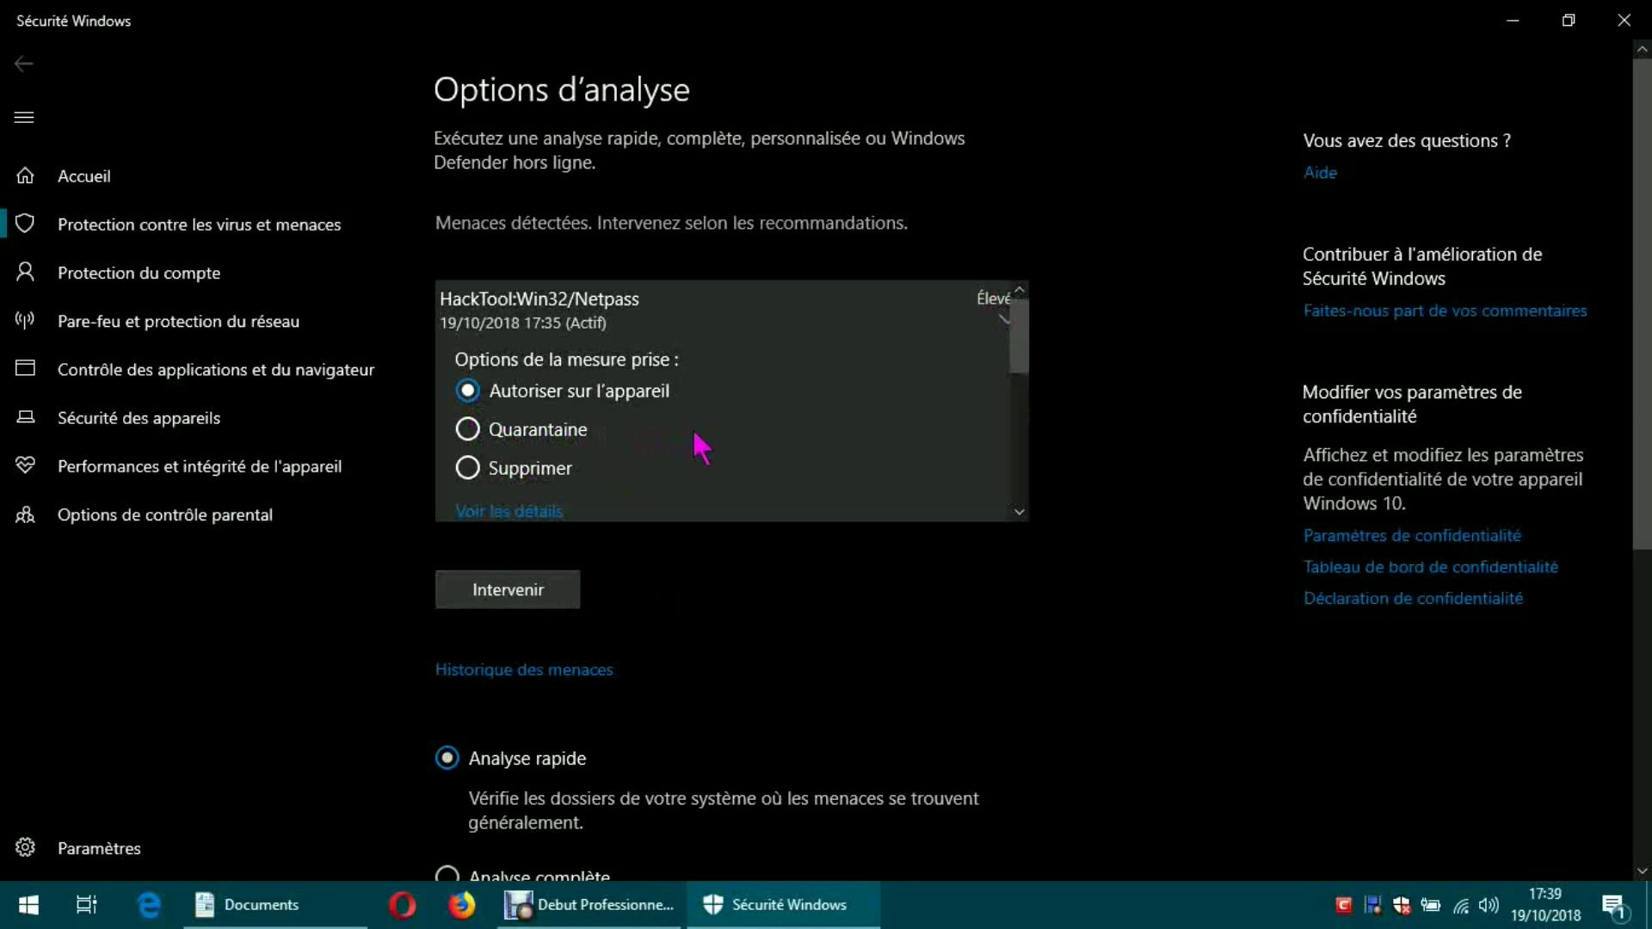
left_click(1001, 319)
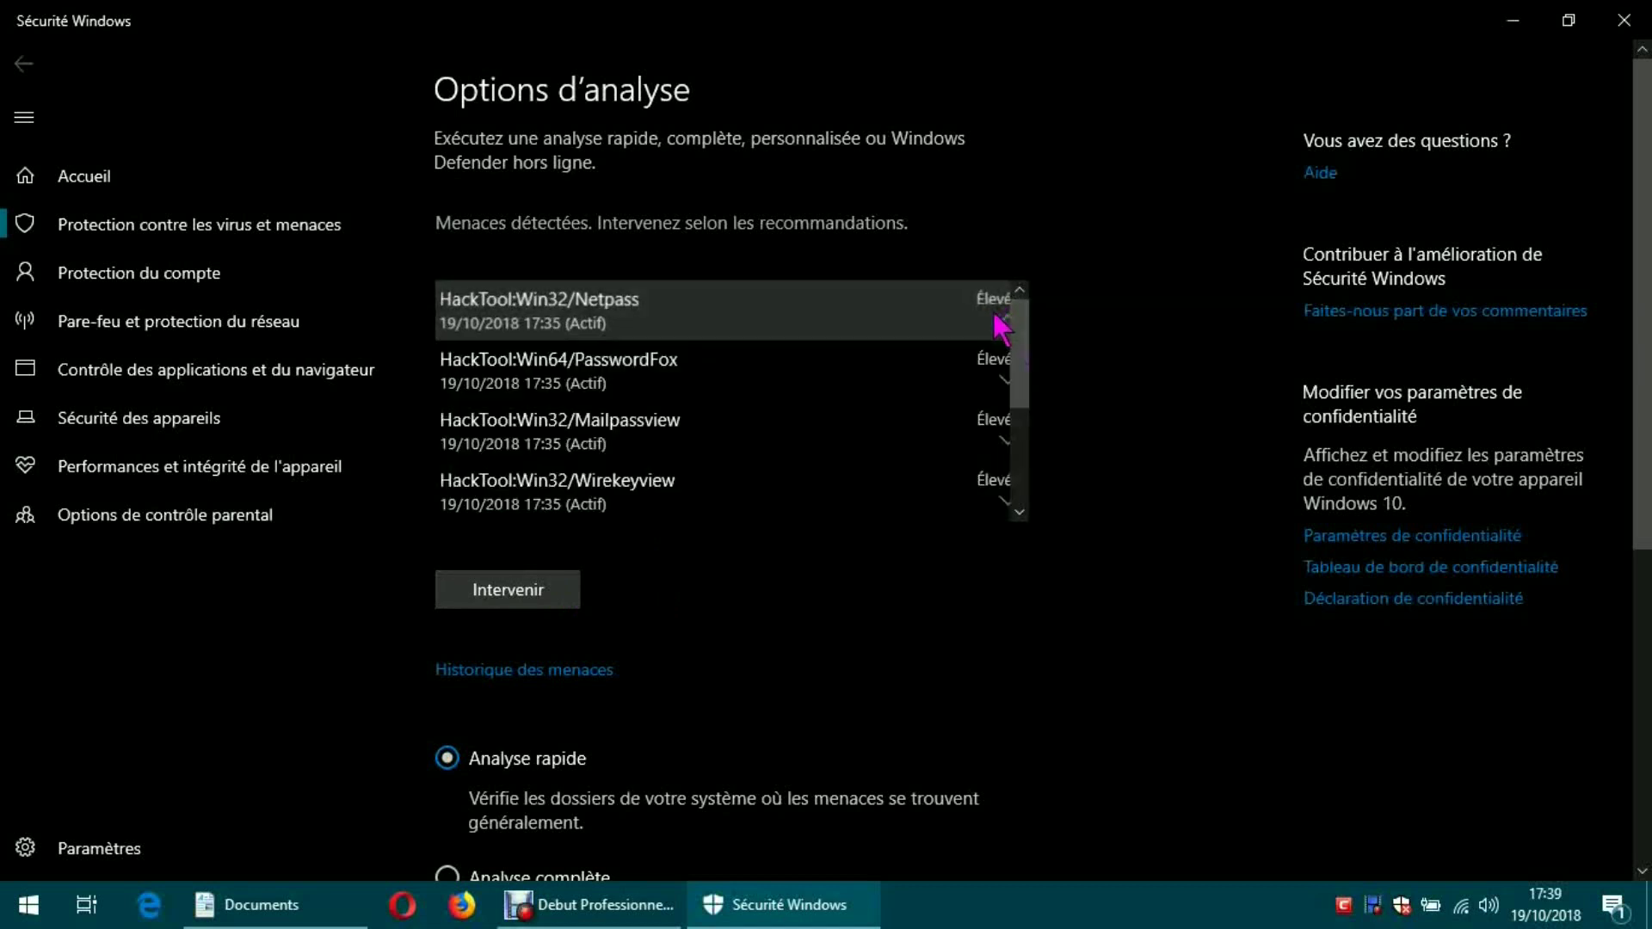
left_click(1003, 383)
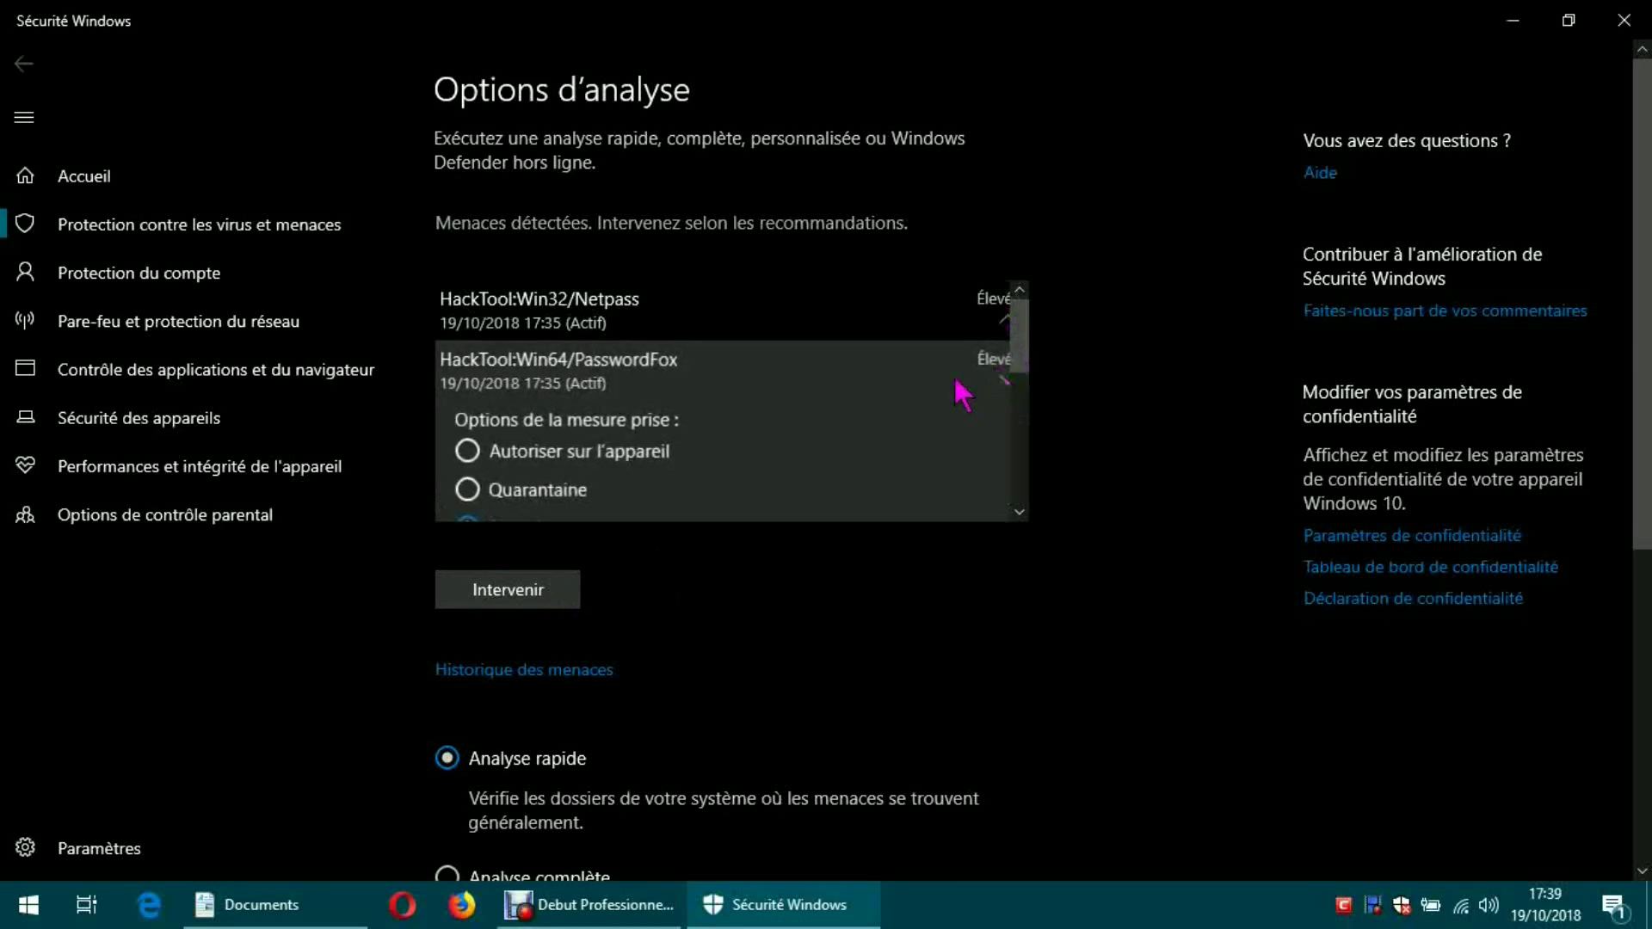
left_click(467, 451)
left_click(1005, 372)
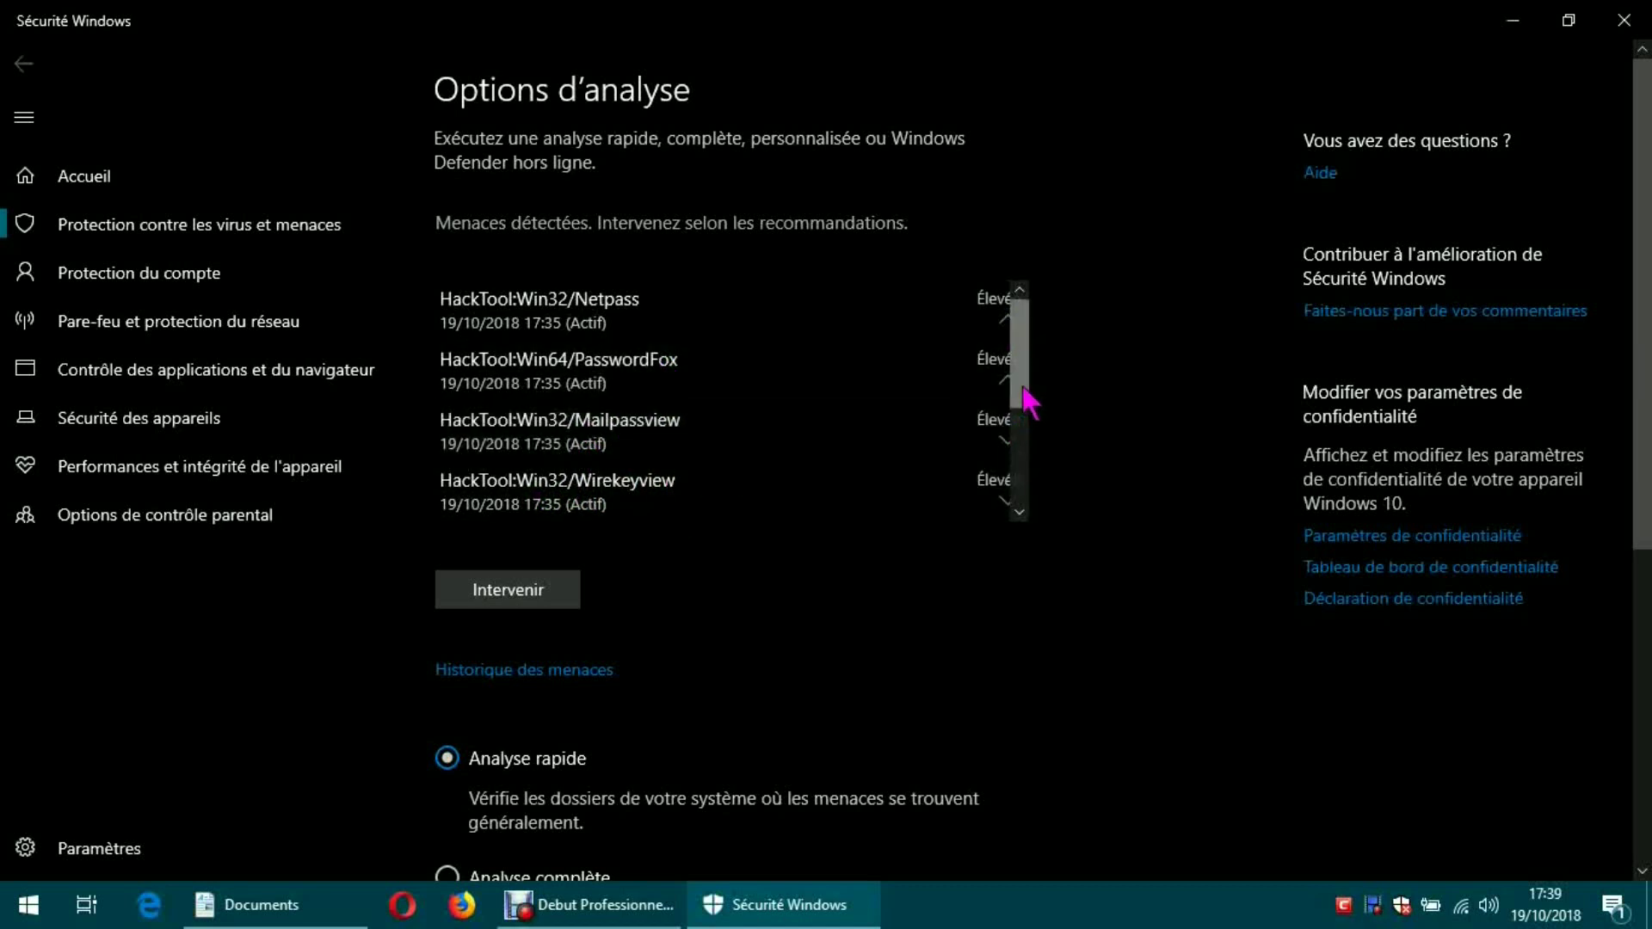
left_click(1003, 433)
left_click(468, 511)
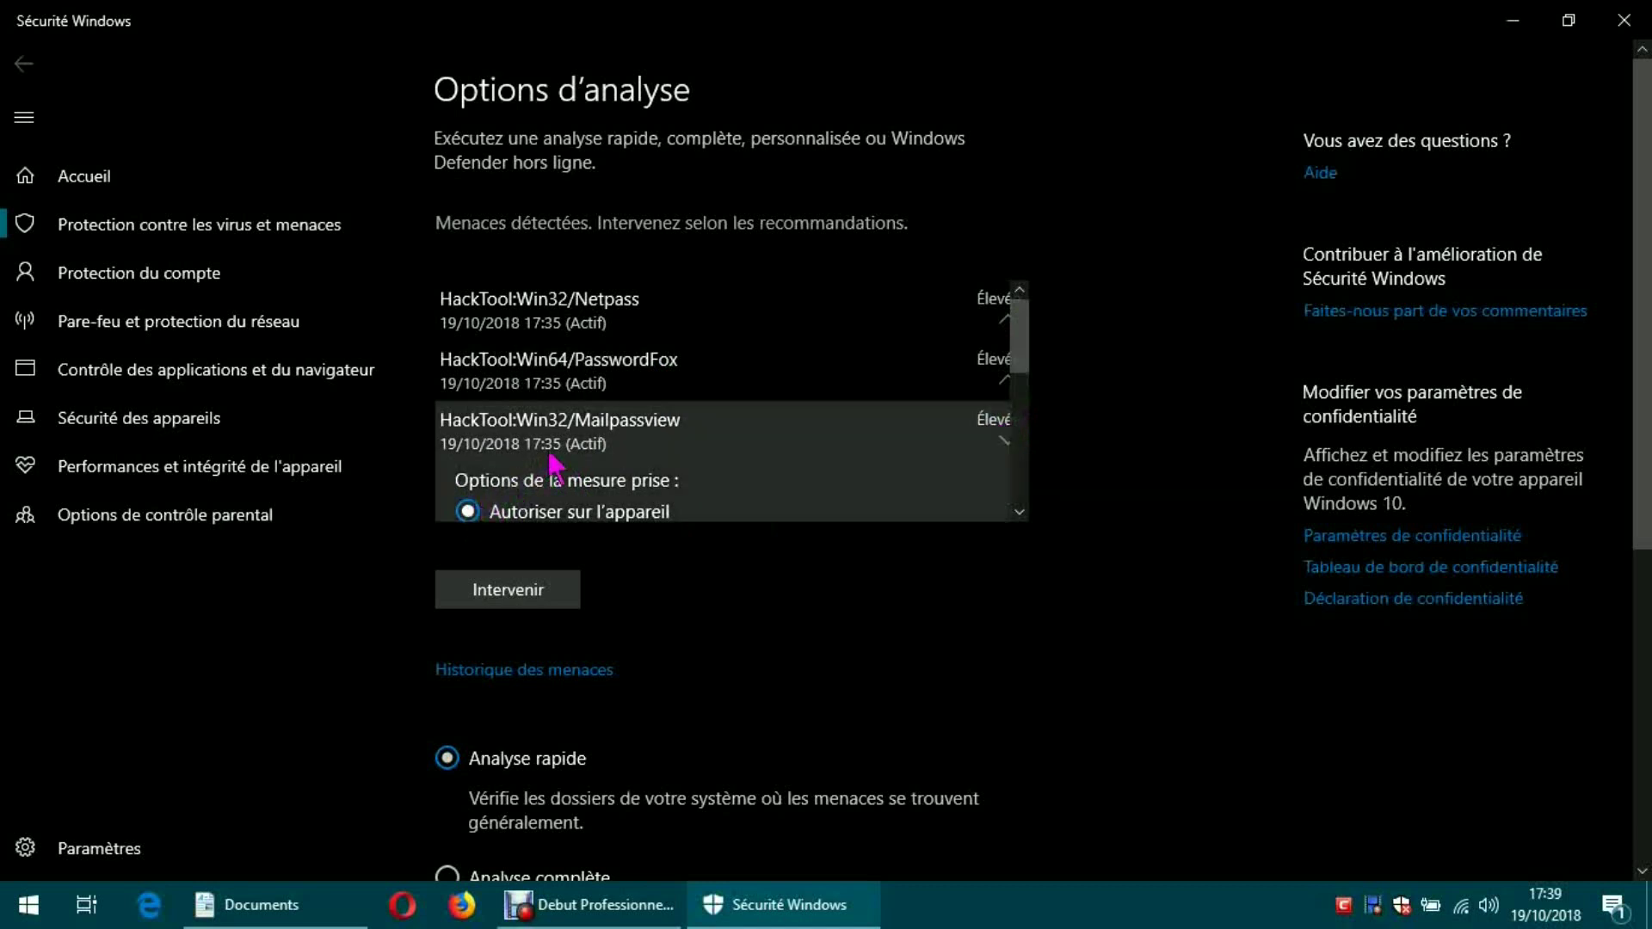
Set the action for the HackTool:Win32/Netpass and HackTool:Win64/PasswordFox threats to "Quarantaine".
left_click(1004, 319)
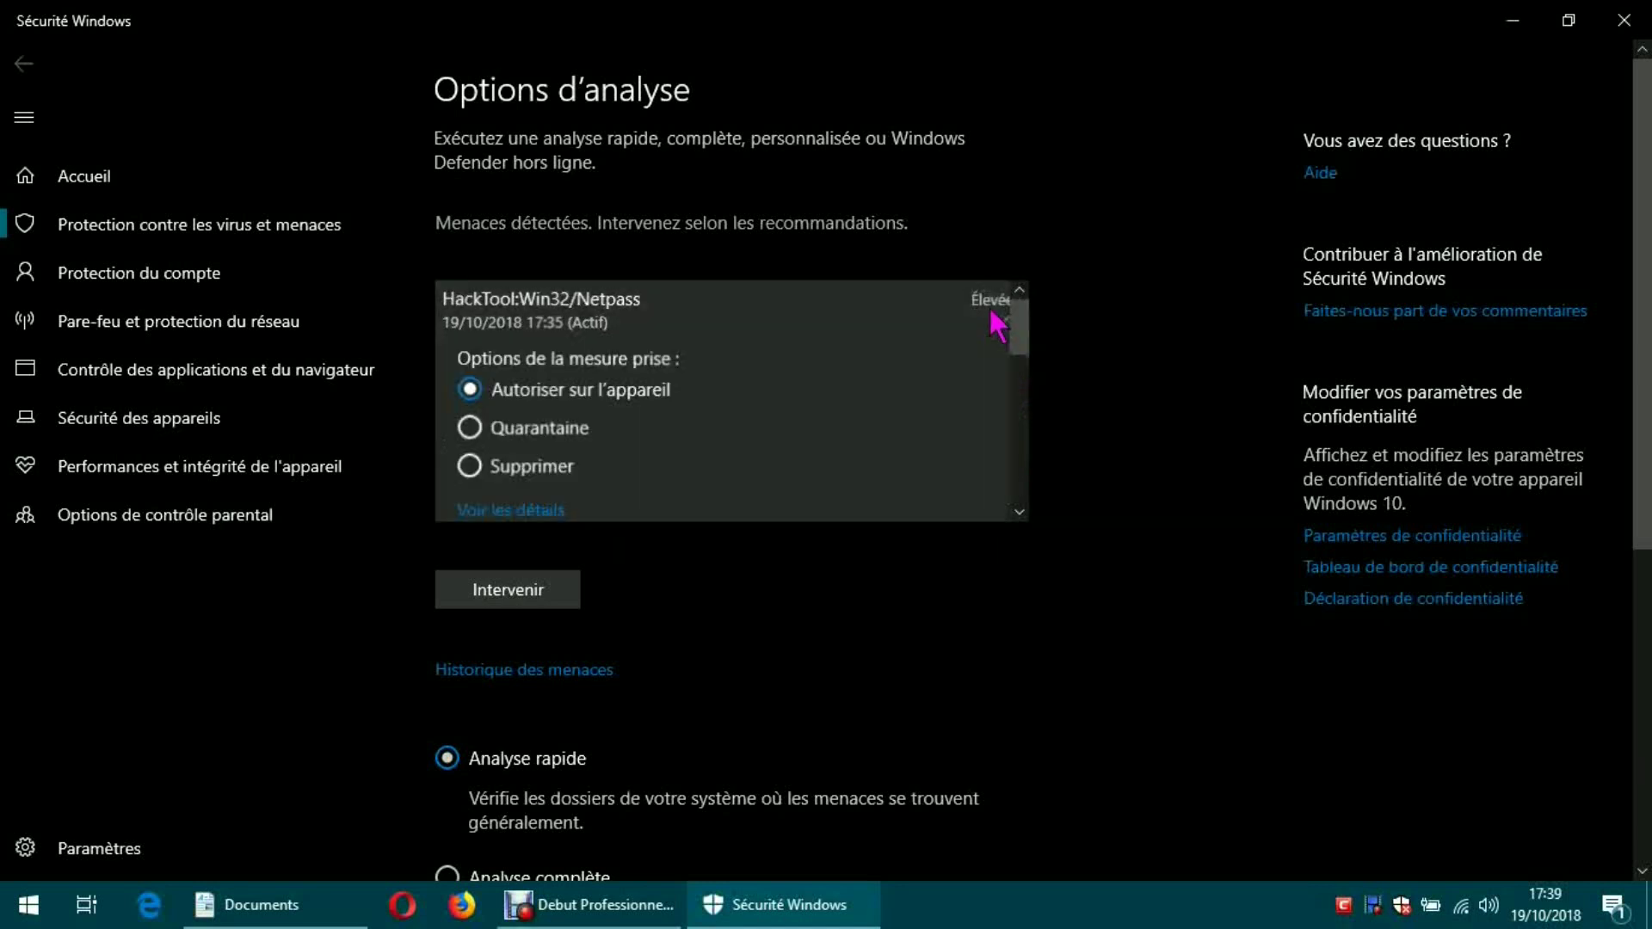
left_click(472, 434)
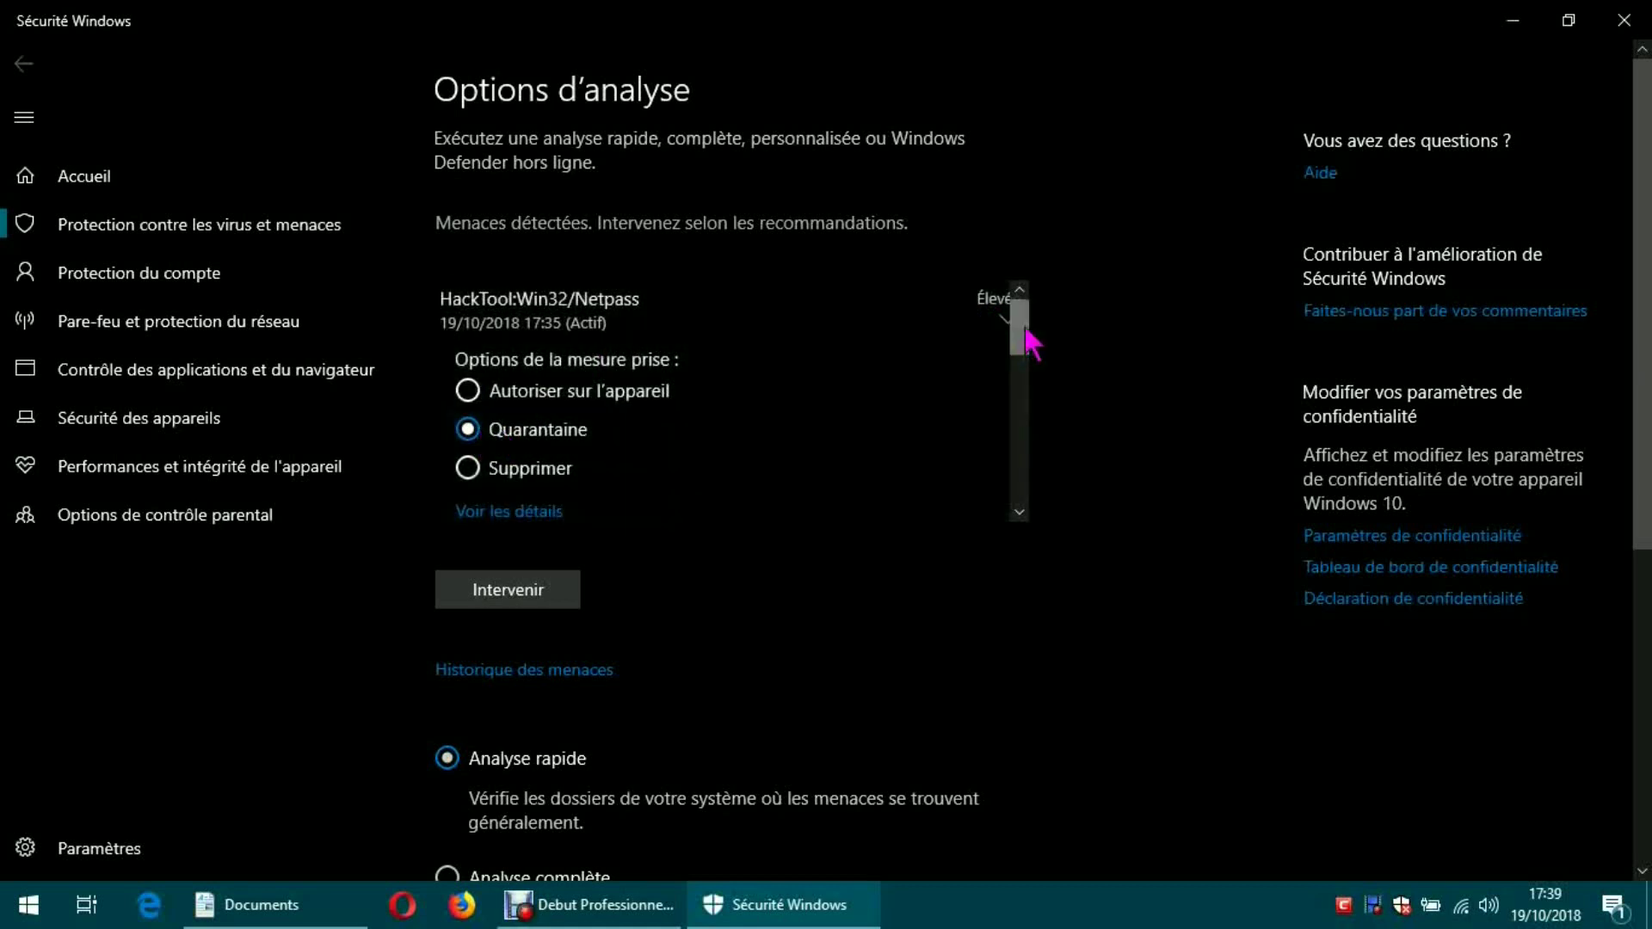
scroll(1024, 349, "down", 1)
scroll(1005, 353, "down", 1)
scroll(1014, 358, "up", 2)
left_click(1000, 327)
left_click(994, 372)
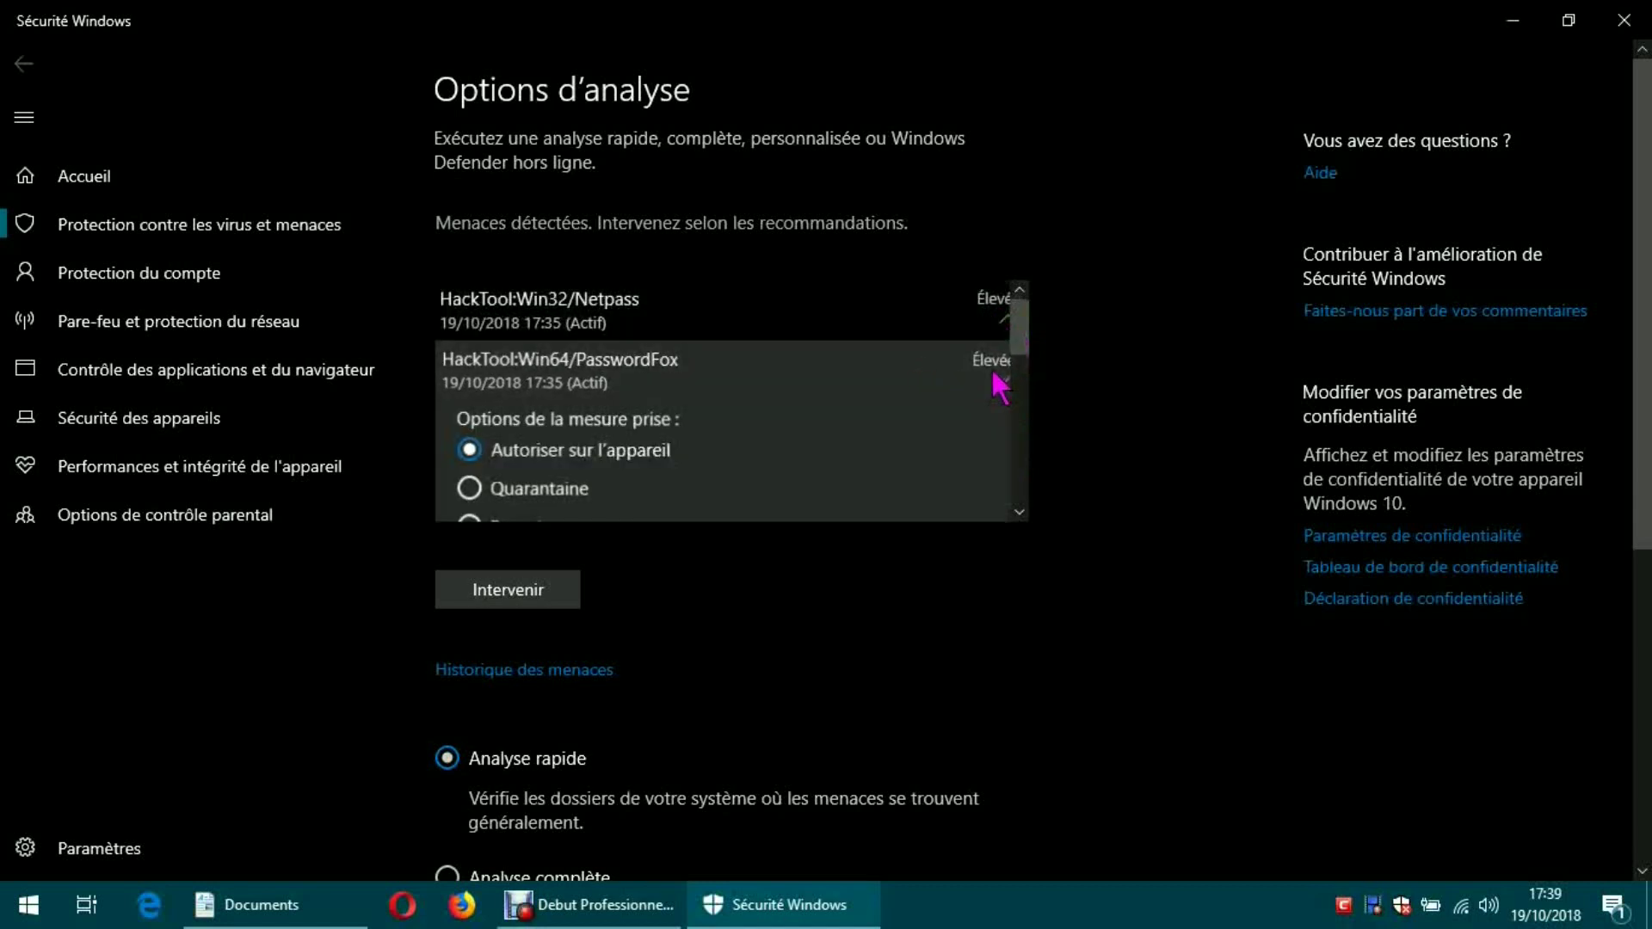
left_click(467, 489)
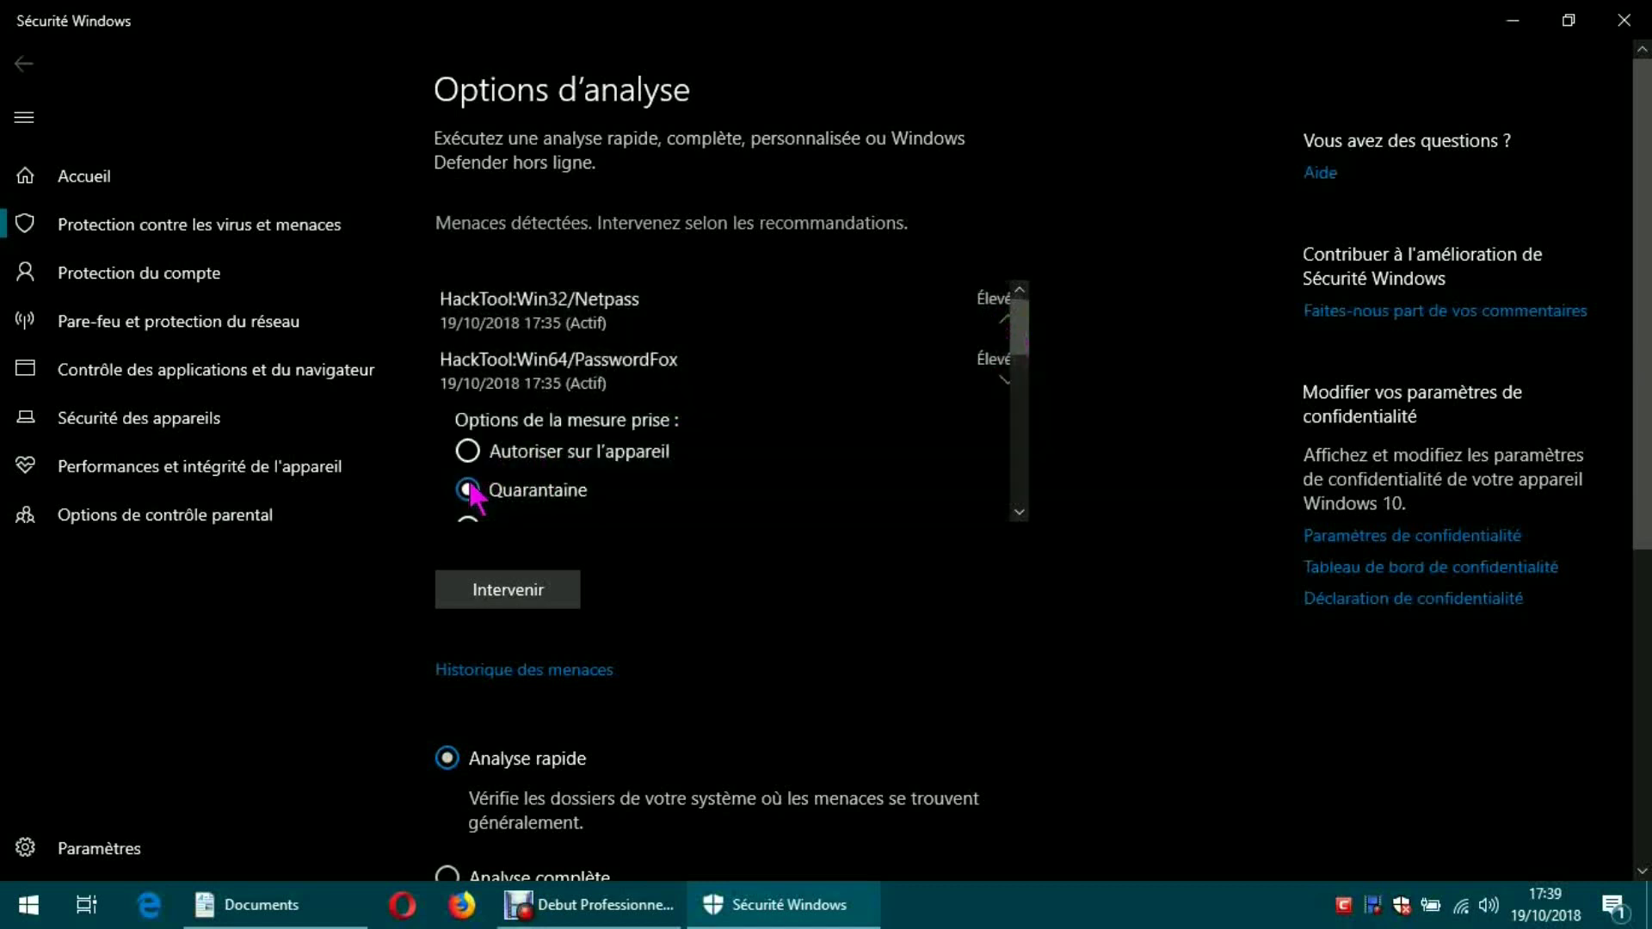
left_click(999, 379)
Set the action for the HackTool:Win32/Mailpassview threat to "Quarantaine".
left_click(1000, 435)
left_click(1000, 435)
left_click(1000, 435)
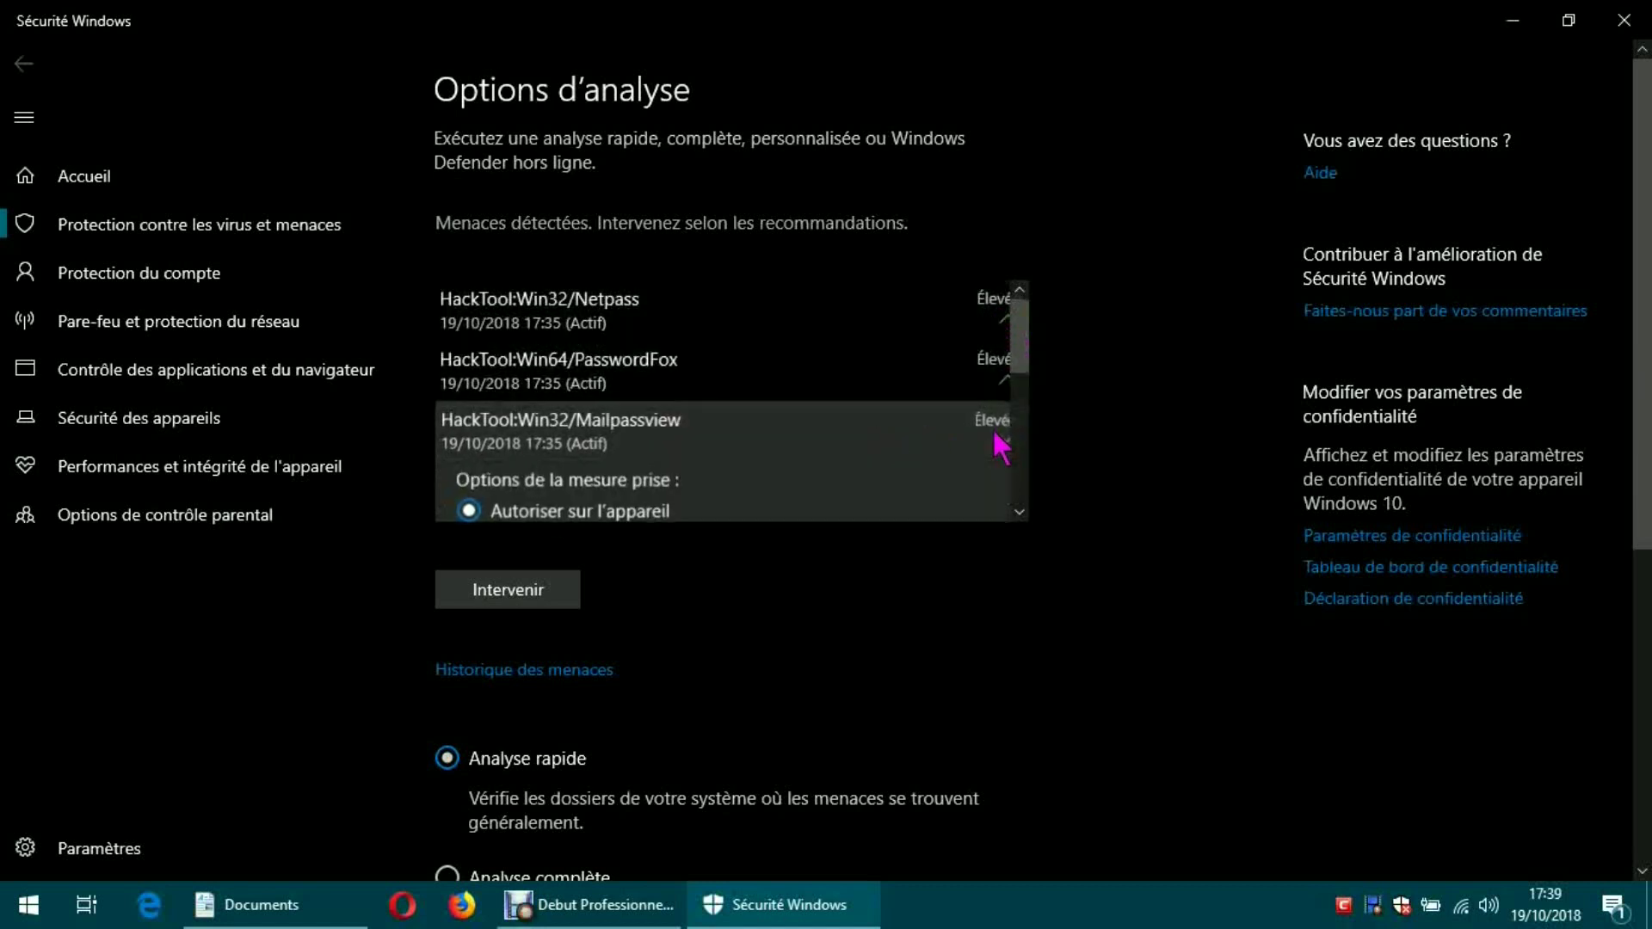
scroll(1023, 383, "down", 2)
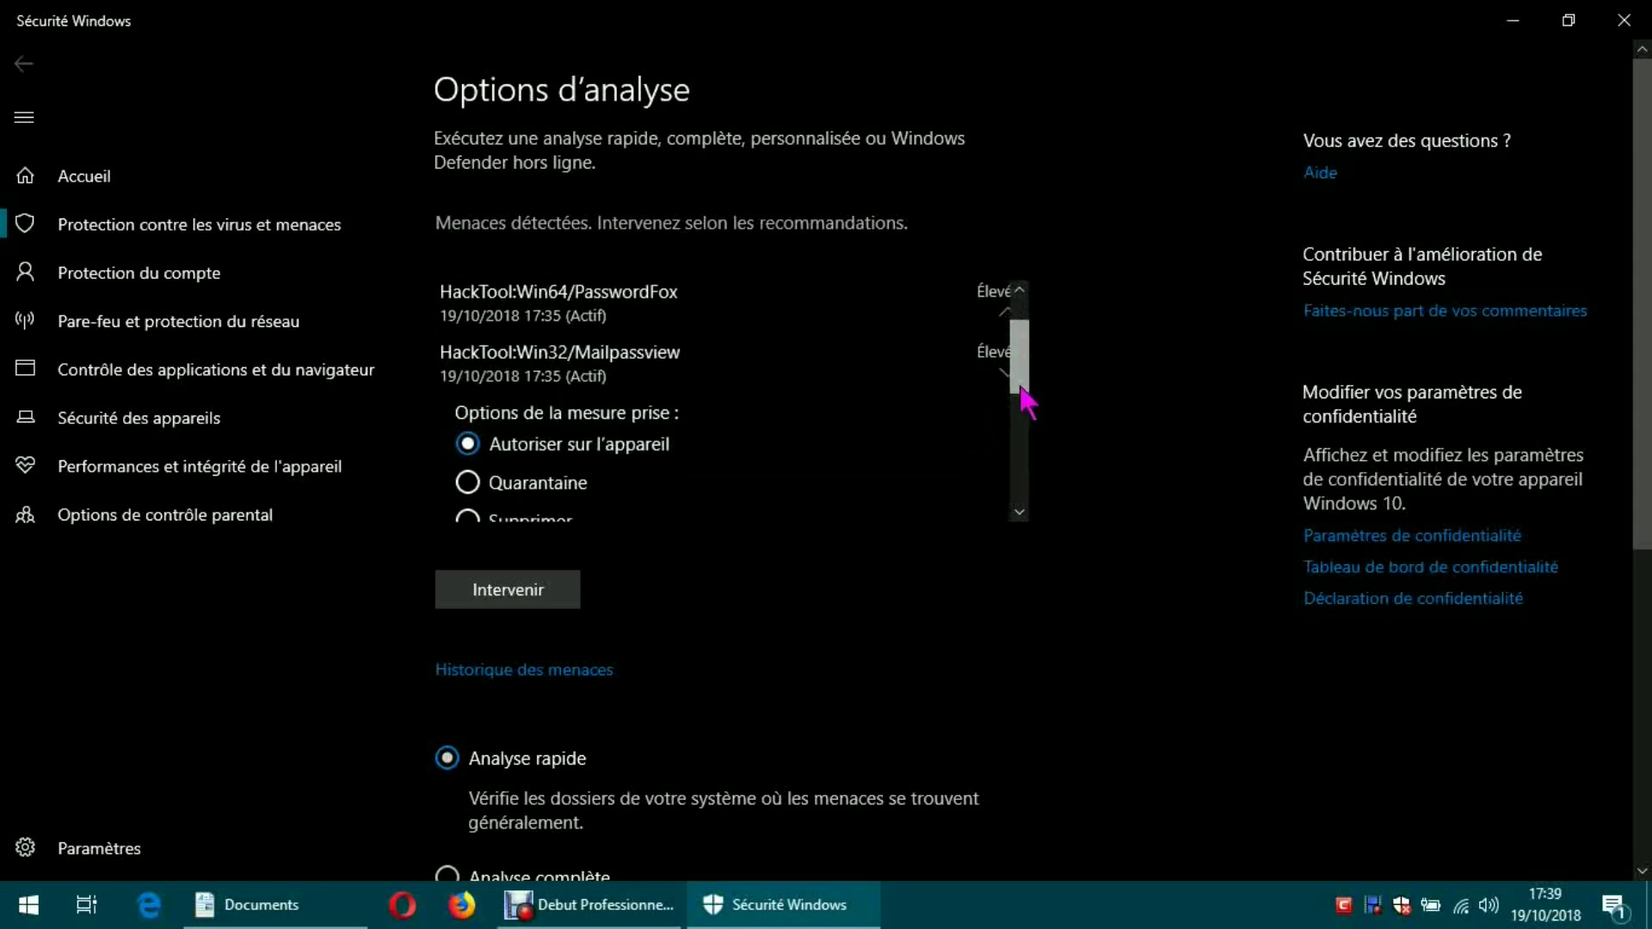
left_click(1004, 353)
left_click(1005, 353)
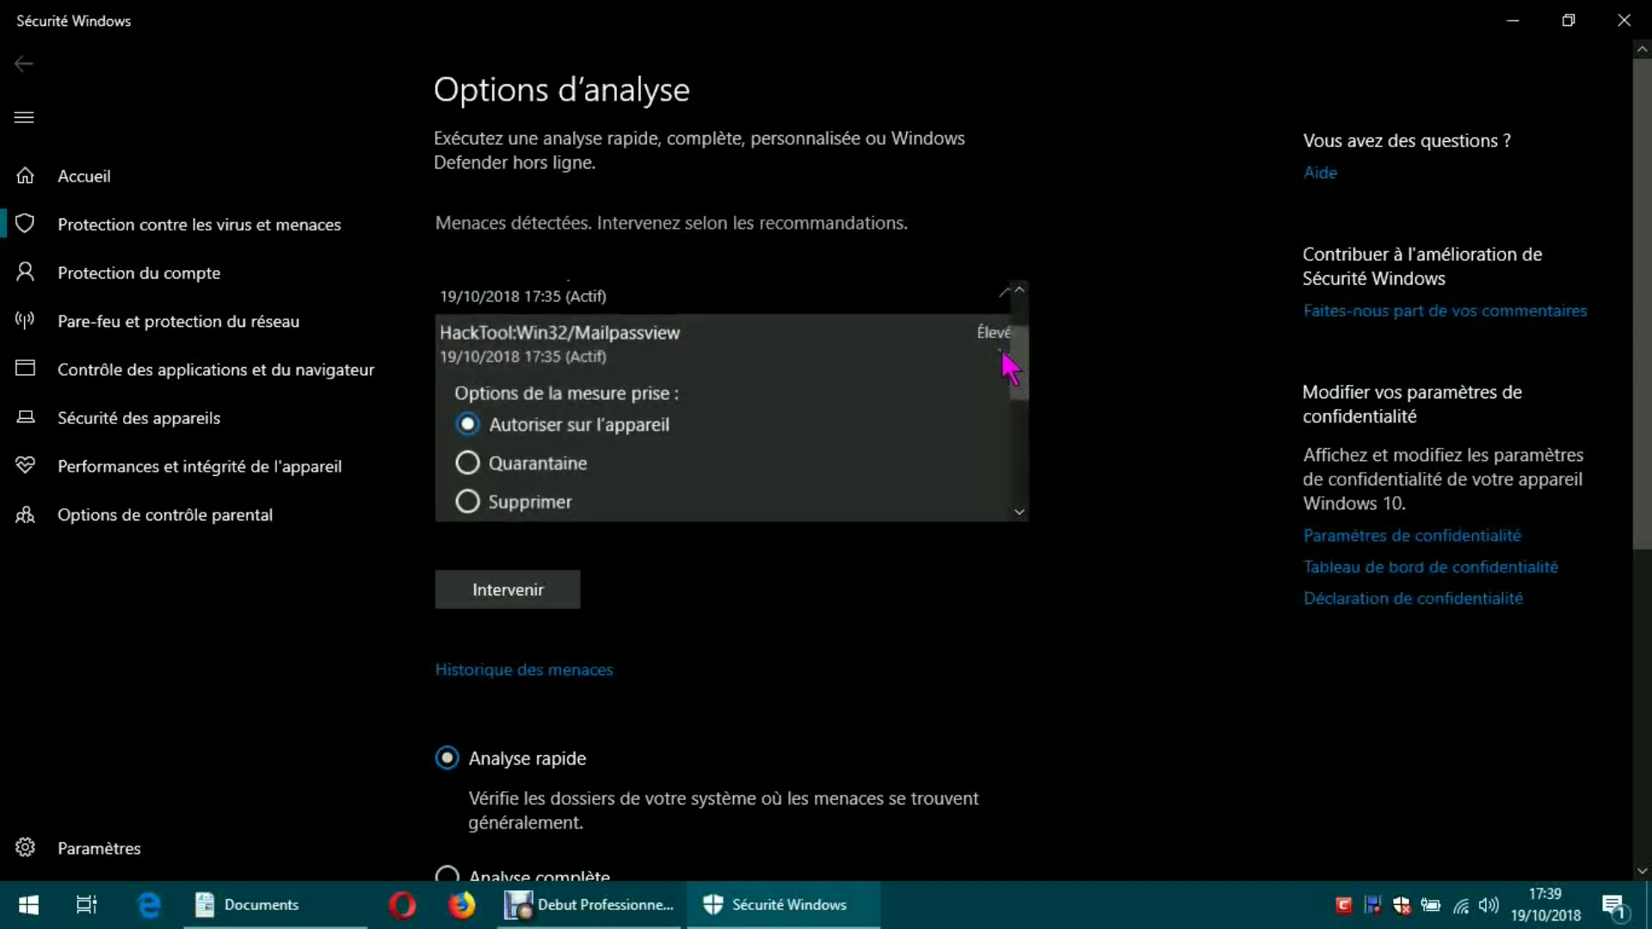
left_click(469, 464)
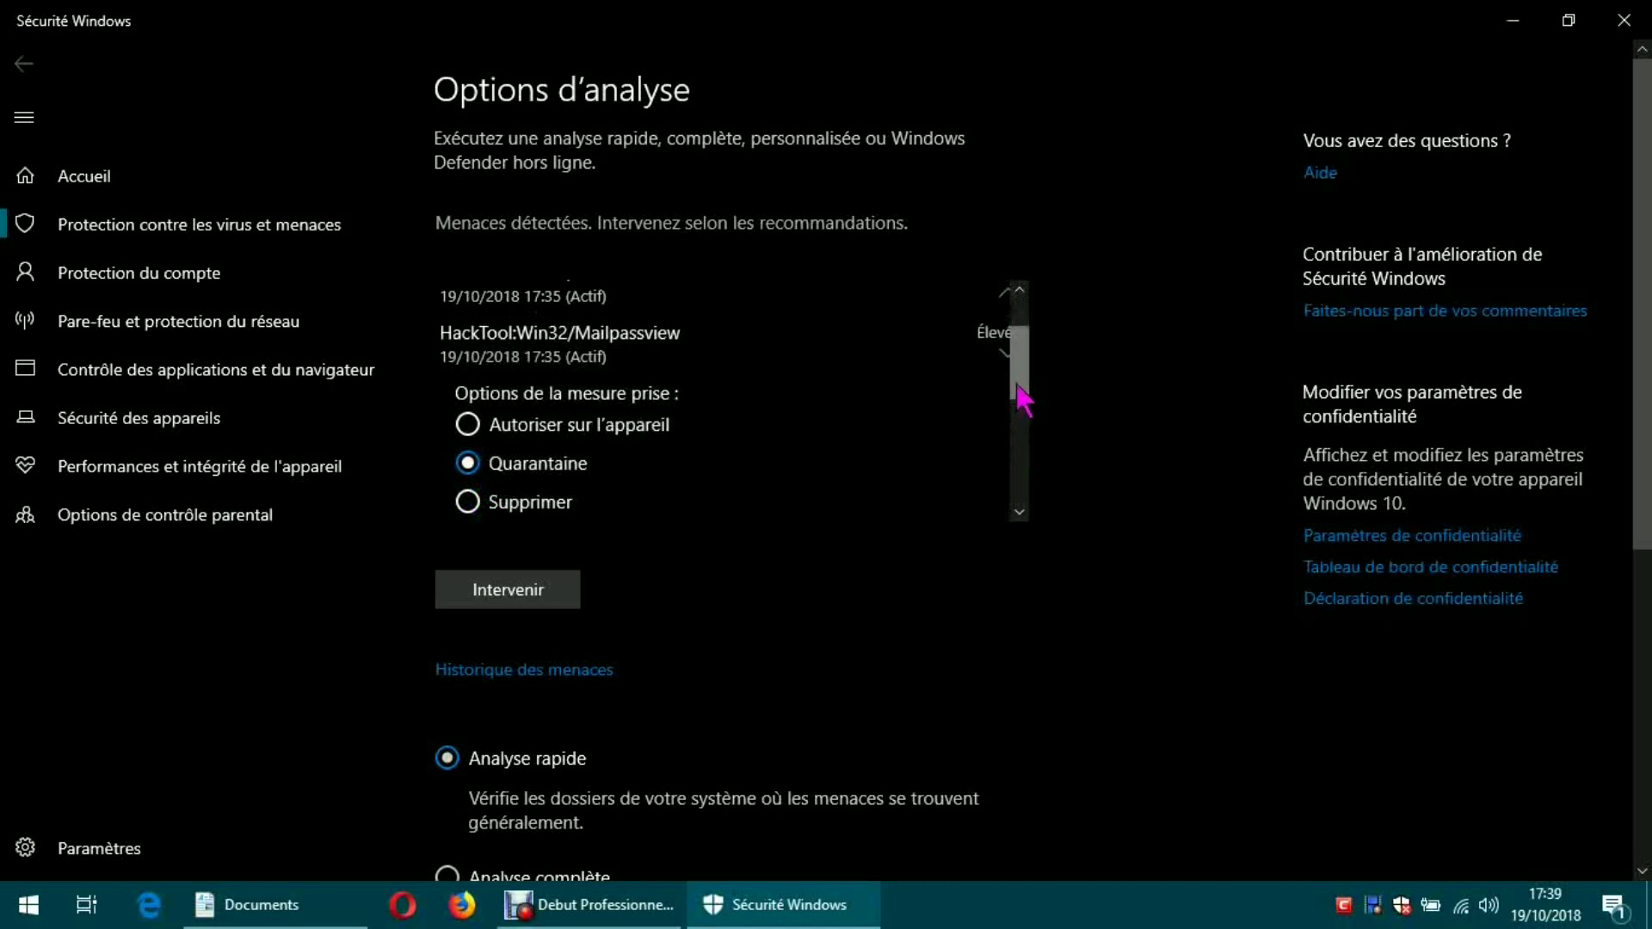
left_click(1005, 351)
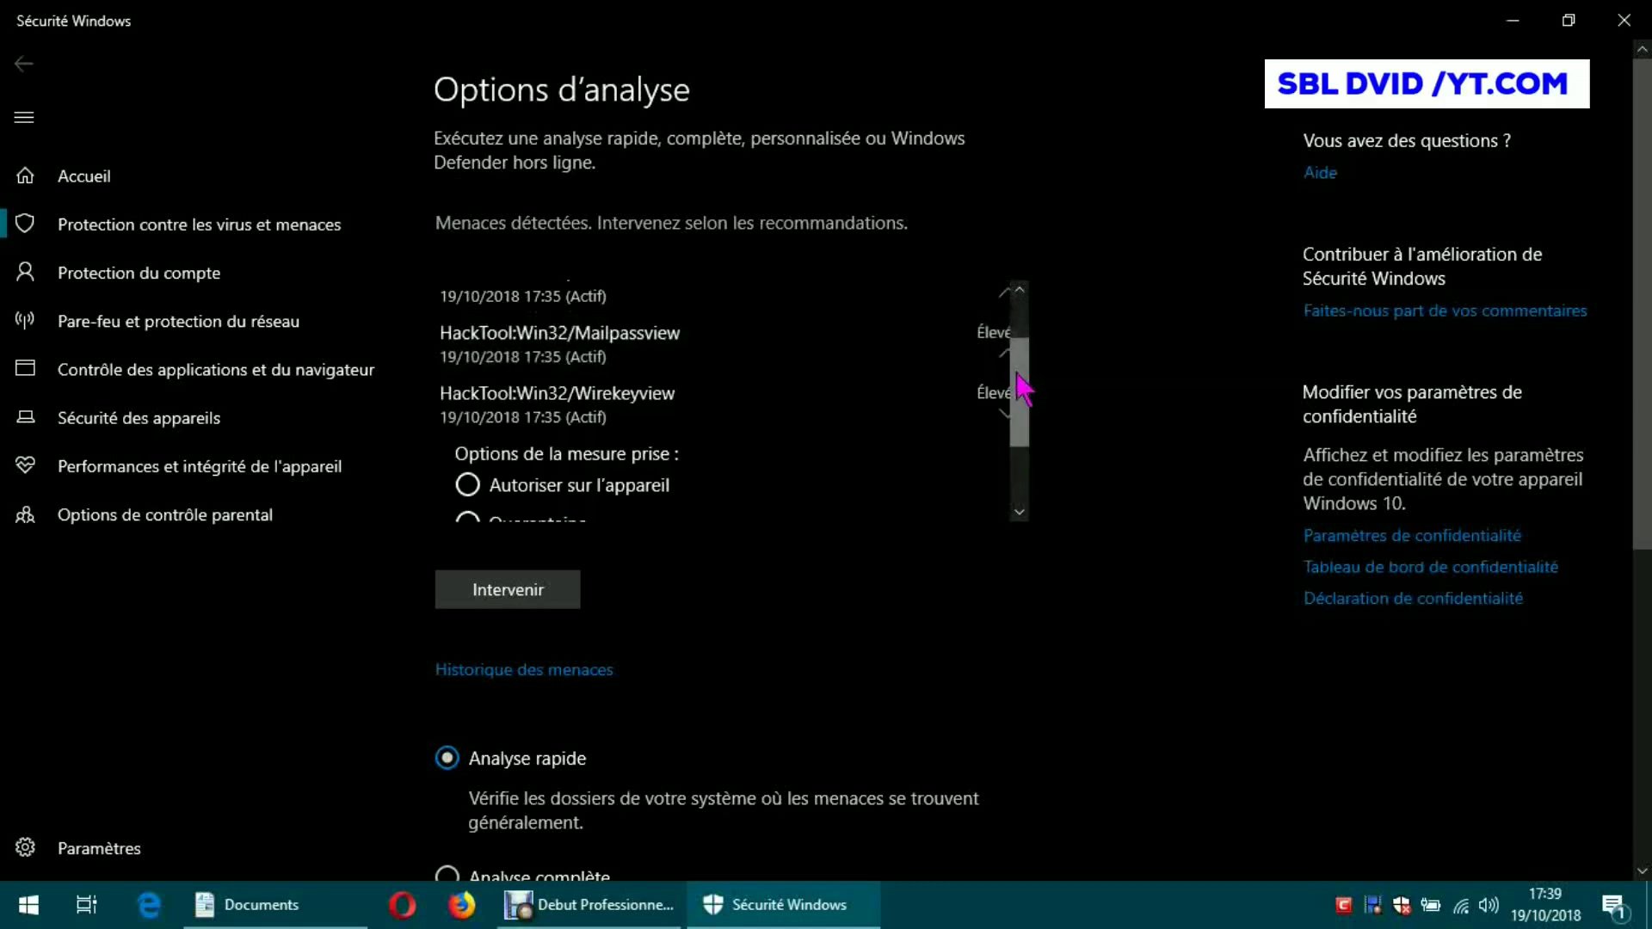
Set the action for the HackTool:Win32/Wirekeyview threat to "Quarantaine" and collapse its options.
left_click_drag(1022, 396, 1022, 486)
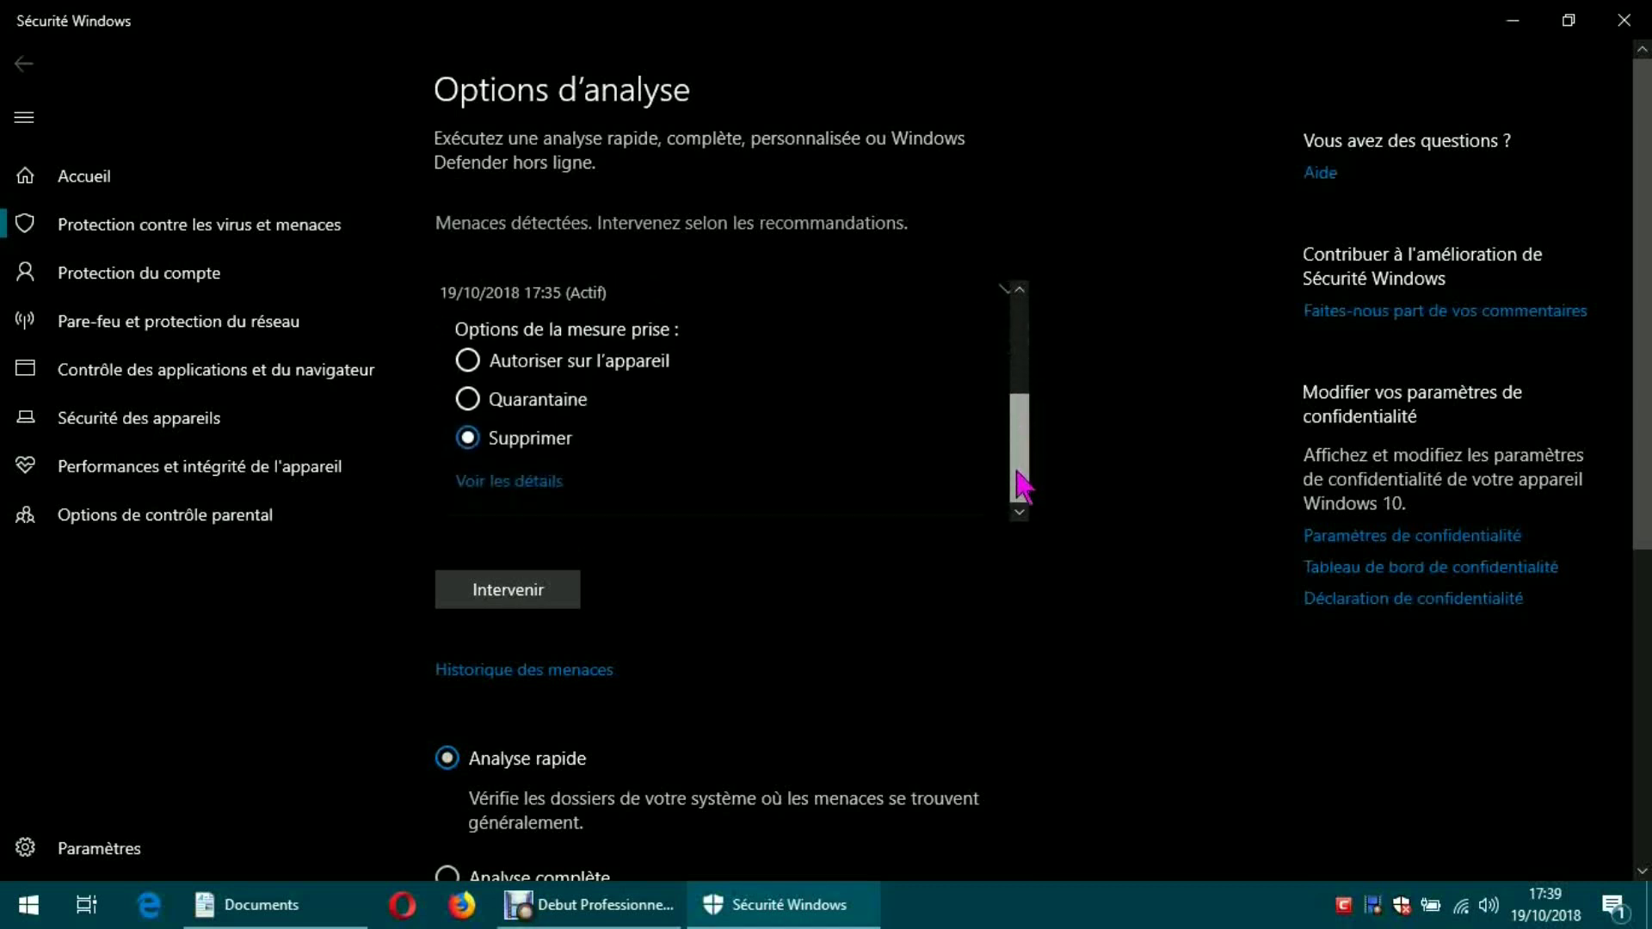
left_click(485, 402)
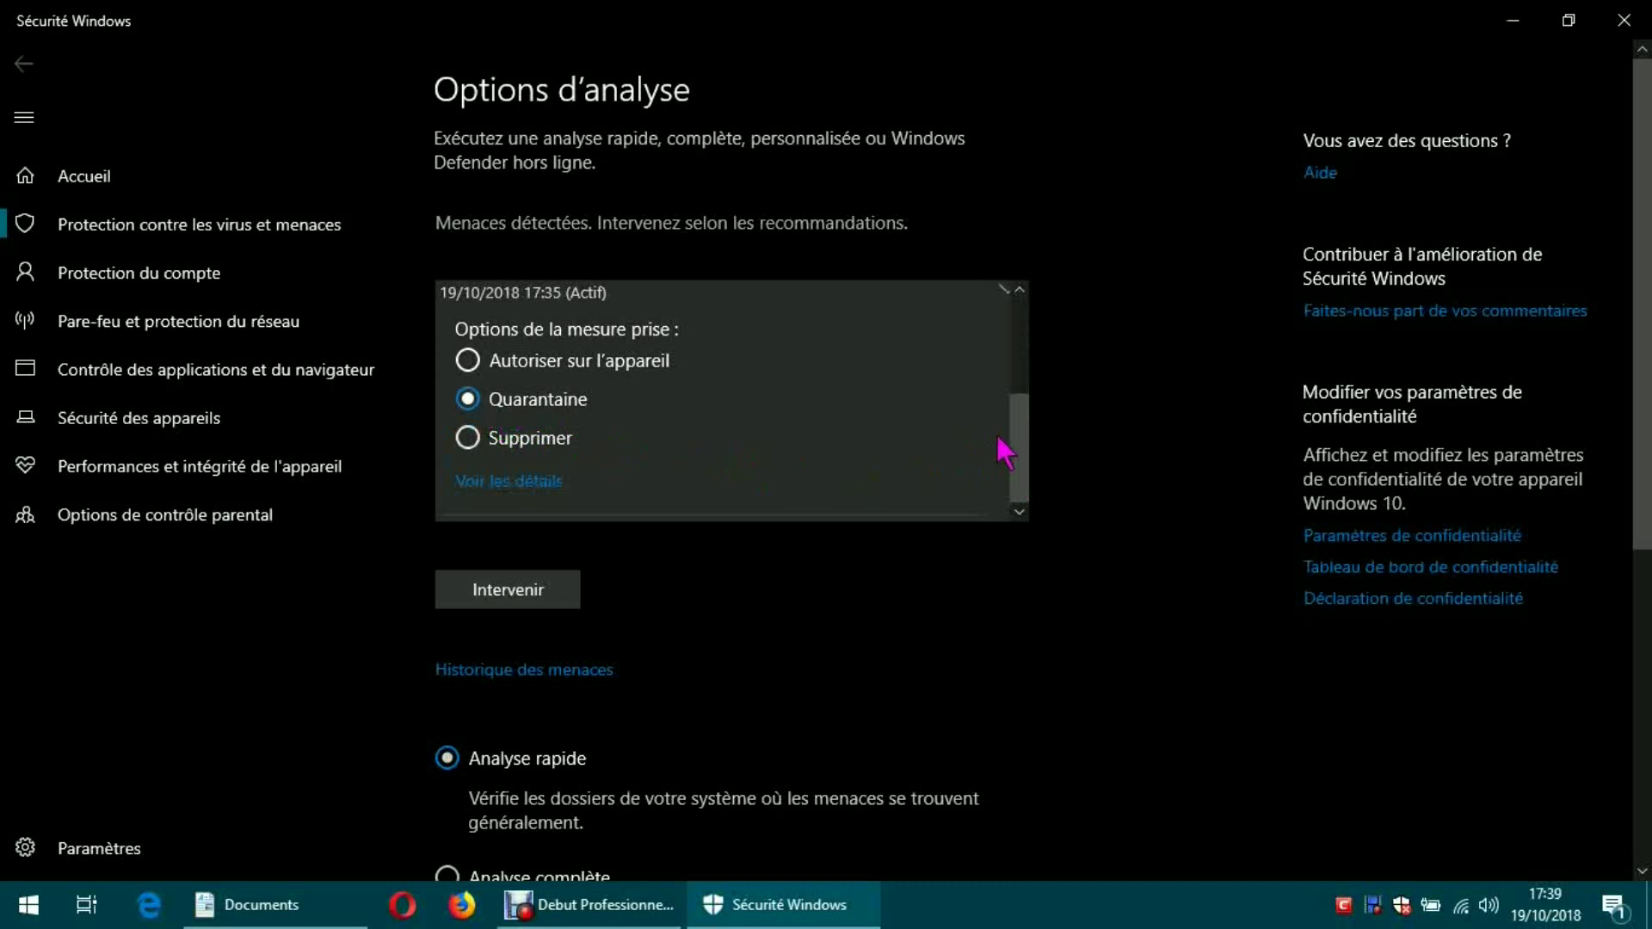
left_click_drag(1024, 434, 1022, 424)
left_click(998, 327)
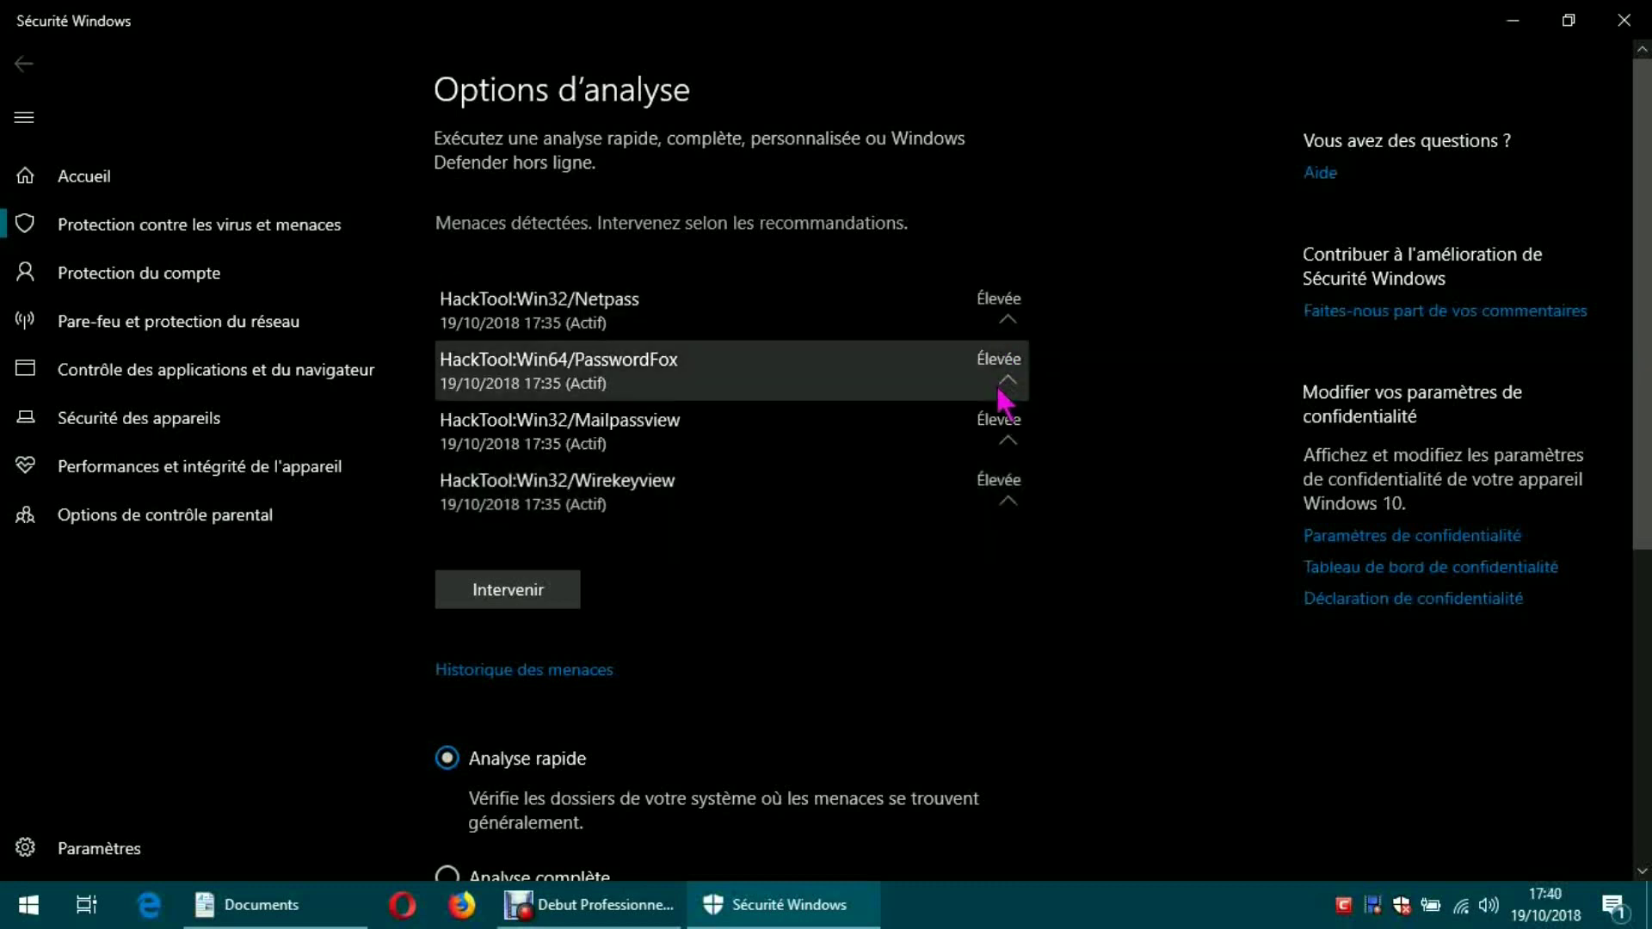
Review the action chosen for the Mailpassview threat and collapse its options again.
left_click(994, 423)
scroll(972, 452, "down", 3)
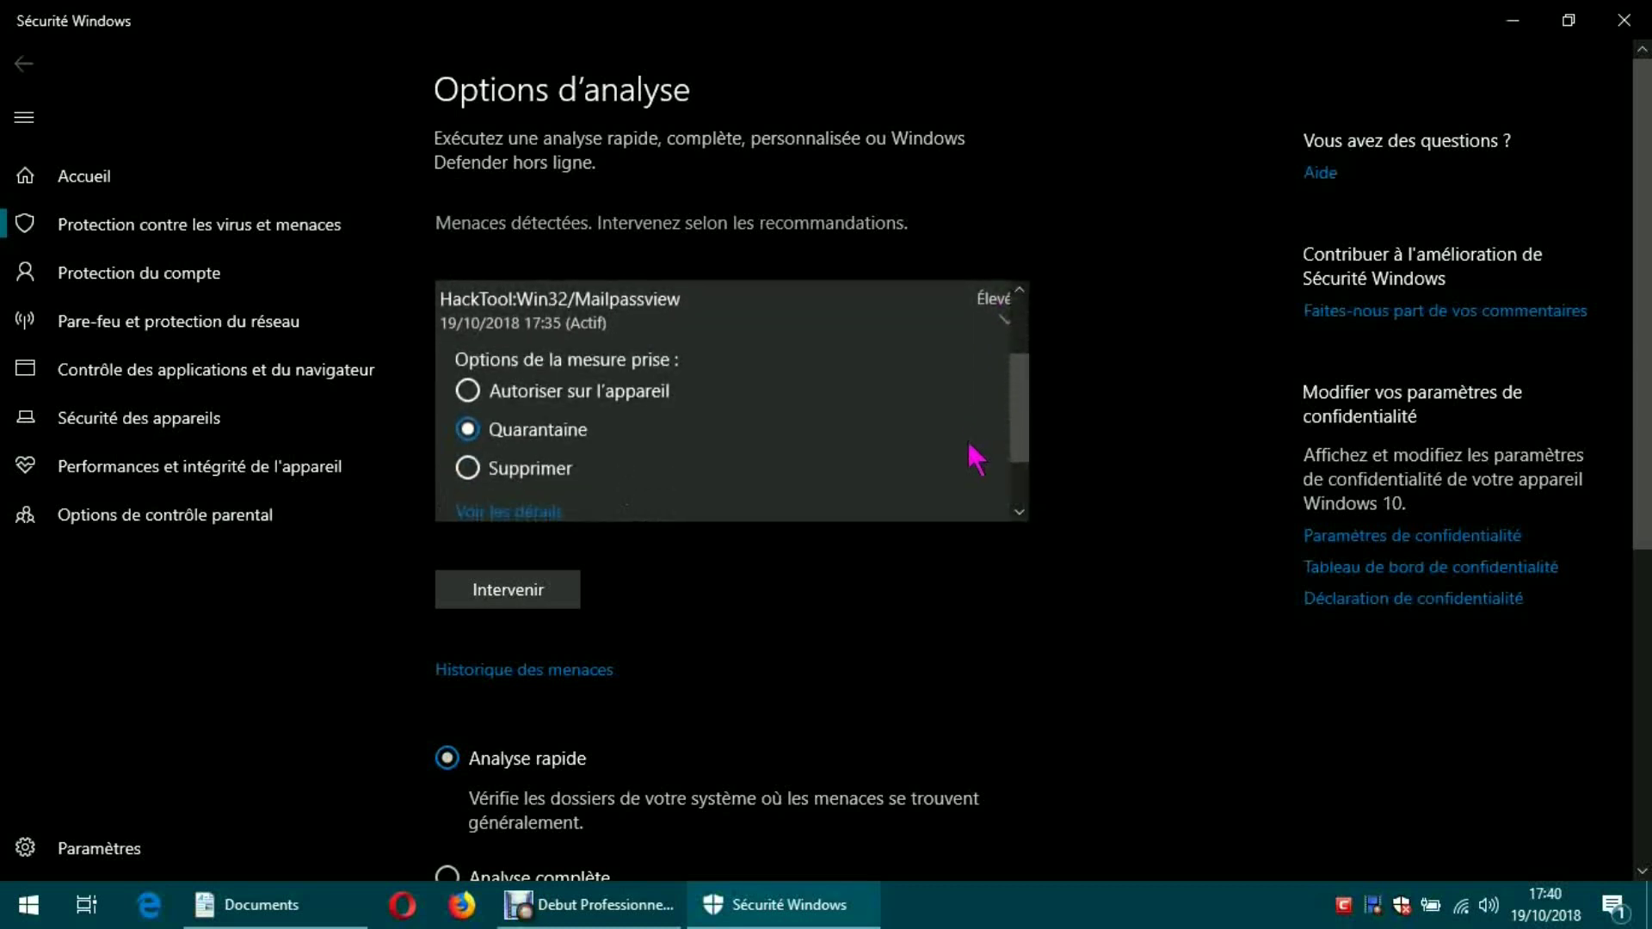
scroll(970, 453, "up", 3)
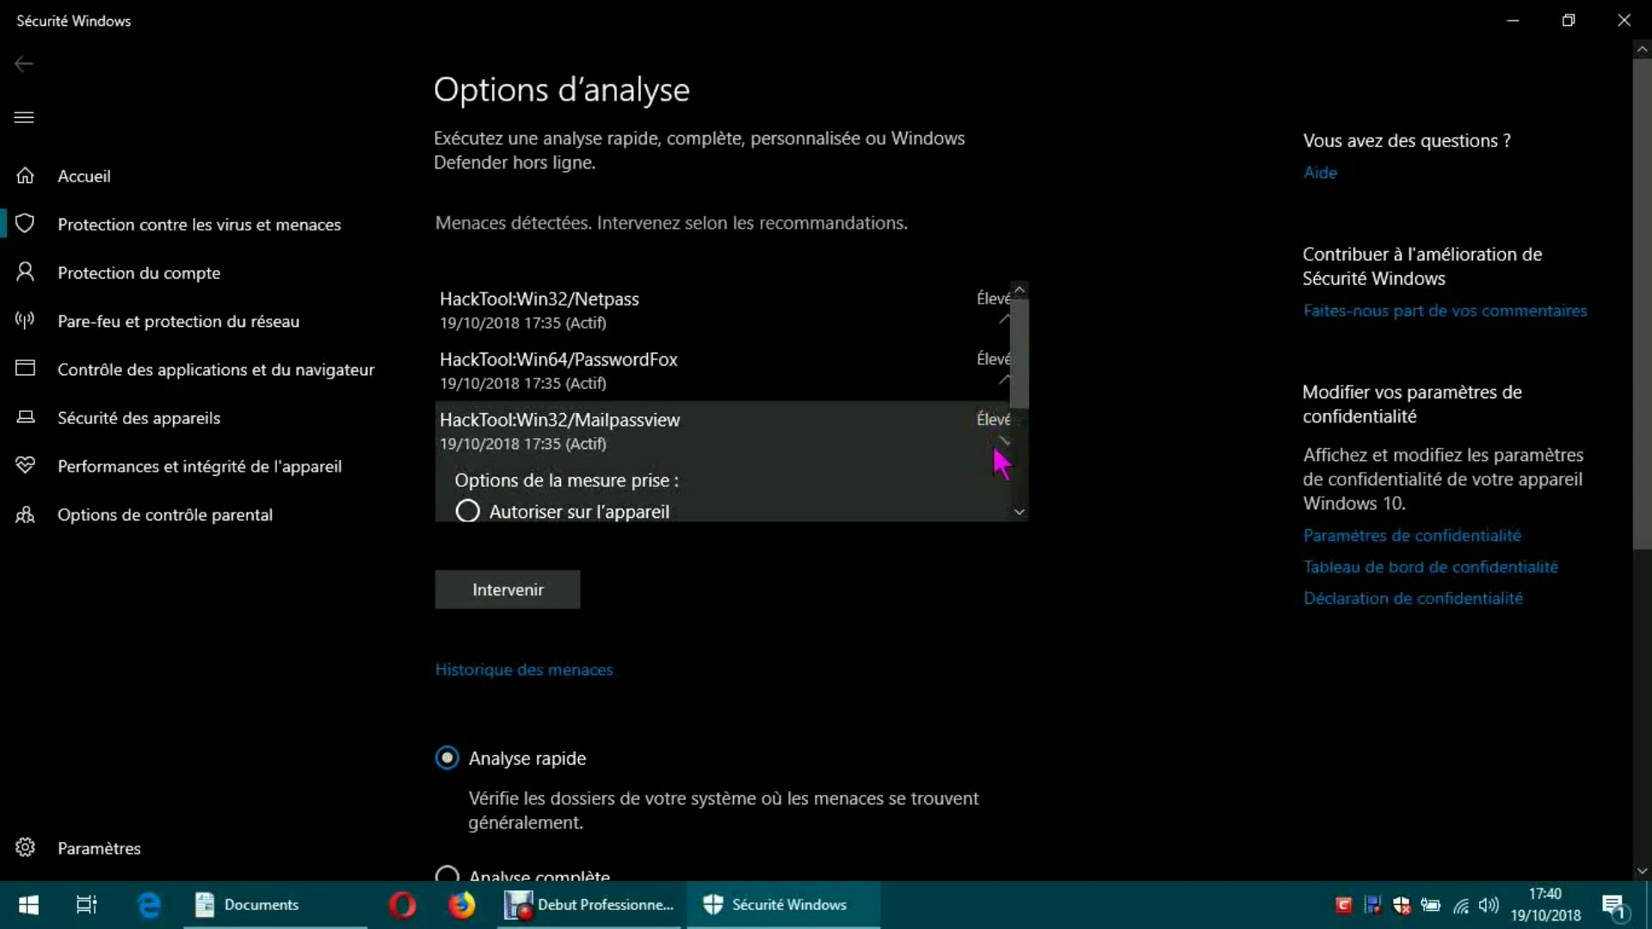
left_click(1024, 420)
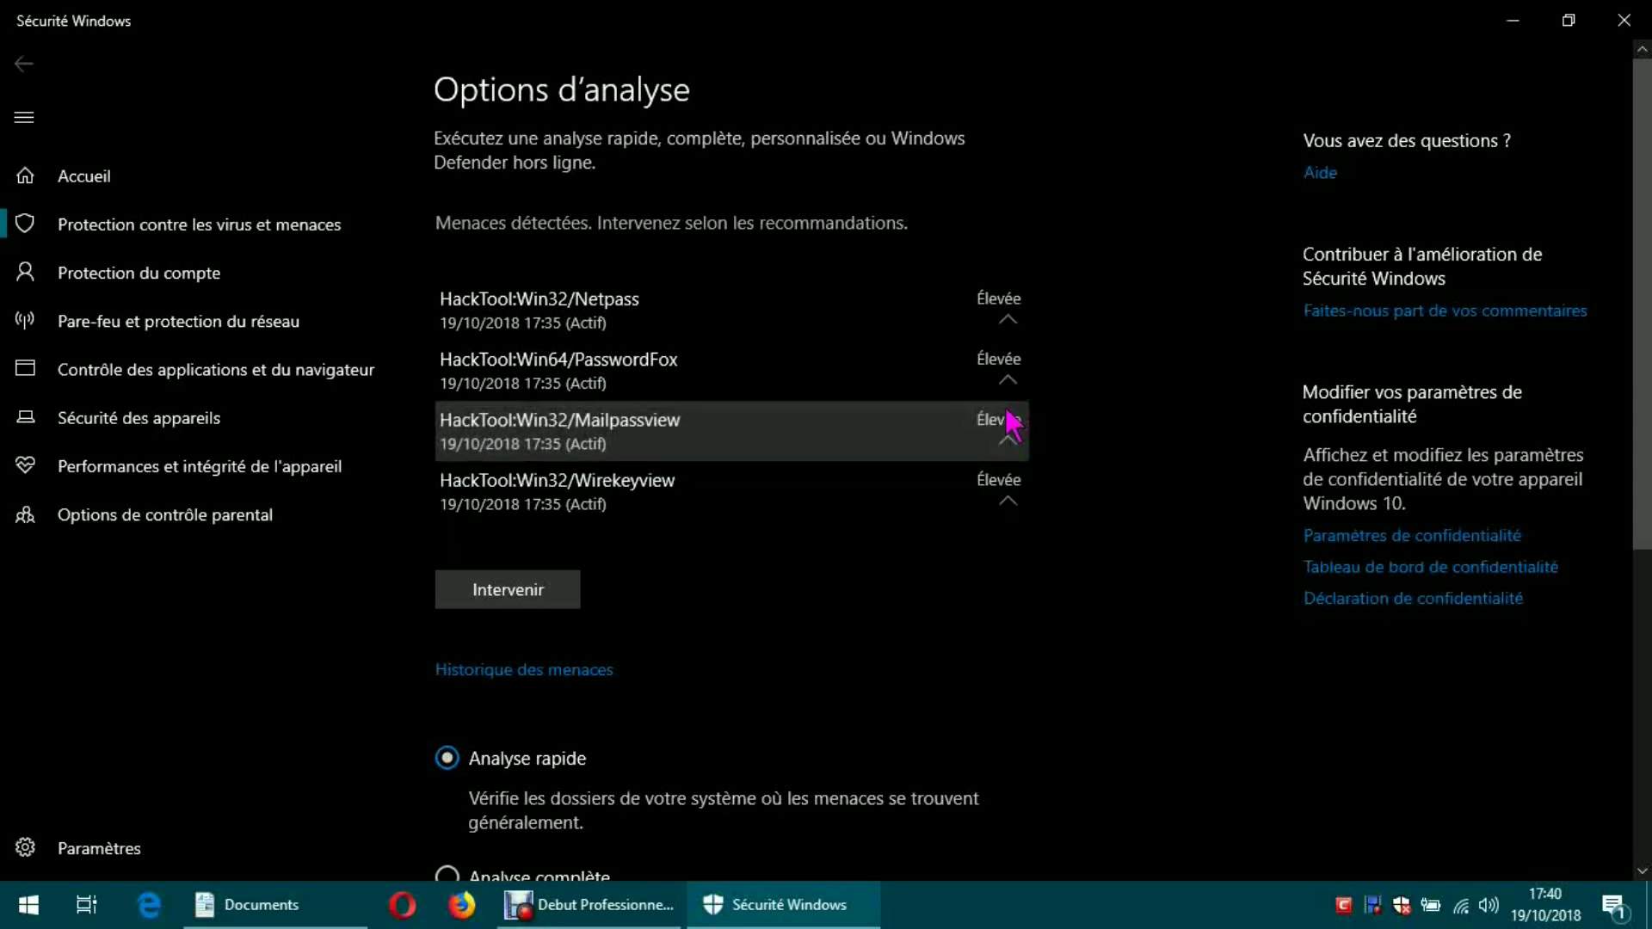
left_click(998, 487)
mouse_move(1033, 421)
left_mouse_down()
mouse_move(1032, 479)
mouse_move(1029, 430)
left_mouse_up()
left_click(996, 448)
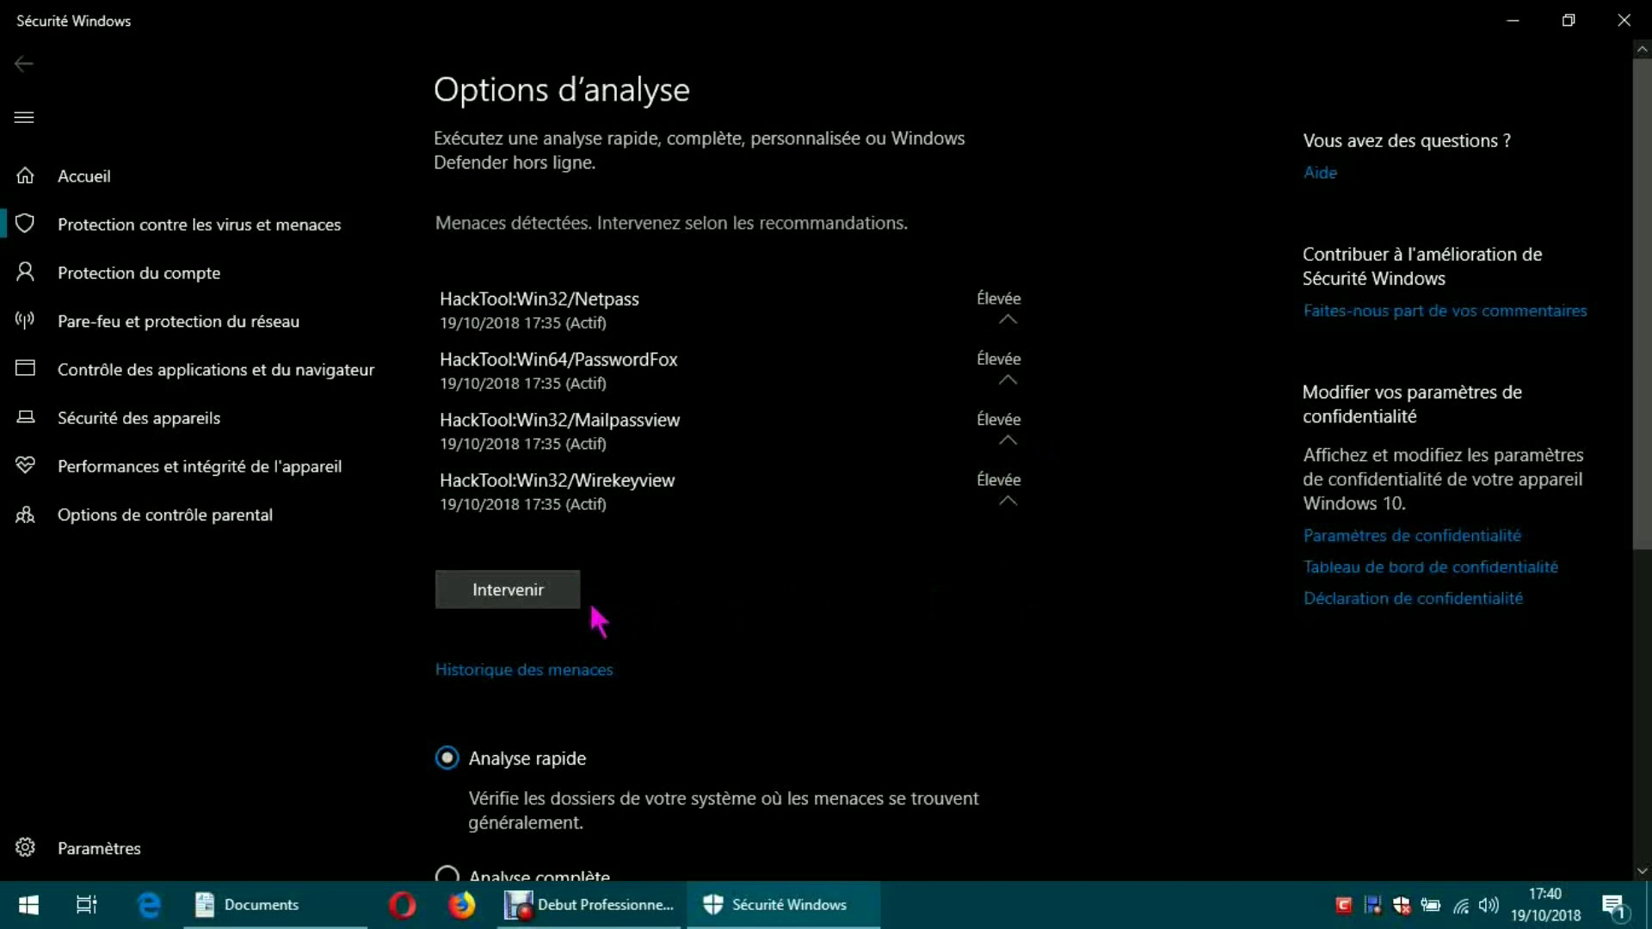
Check the bootable ISO file in the Documents folder, minimize that window, and apply the chosen actions to the detected threats.
left_click(275, 904)
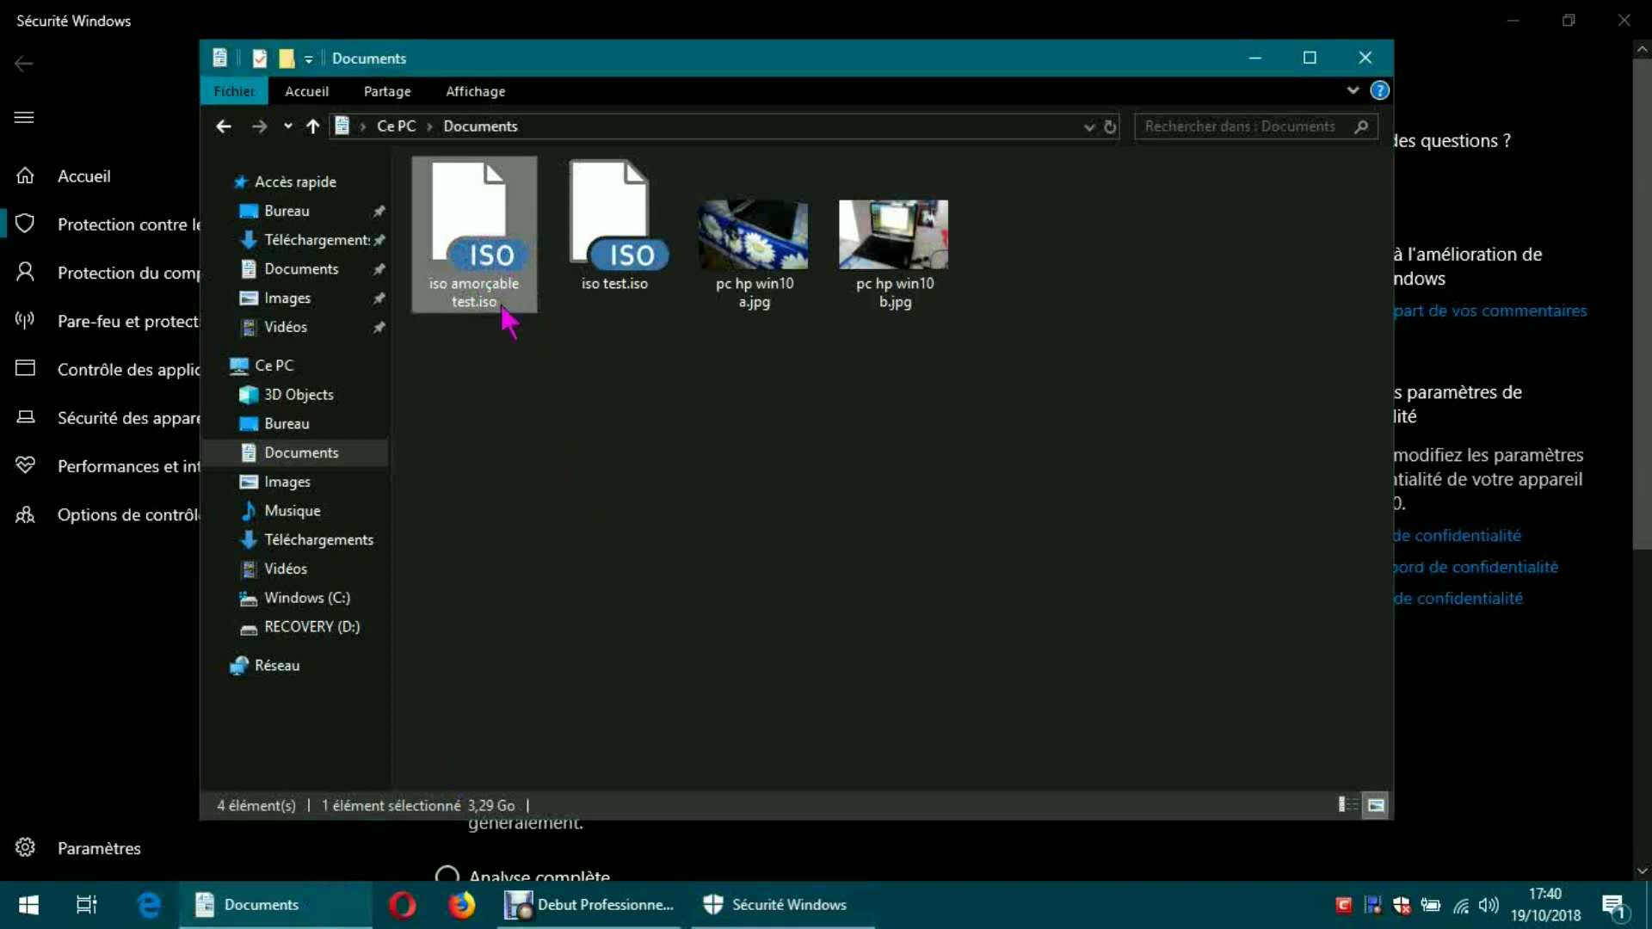
left_click(1259, 62)
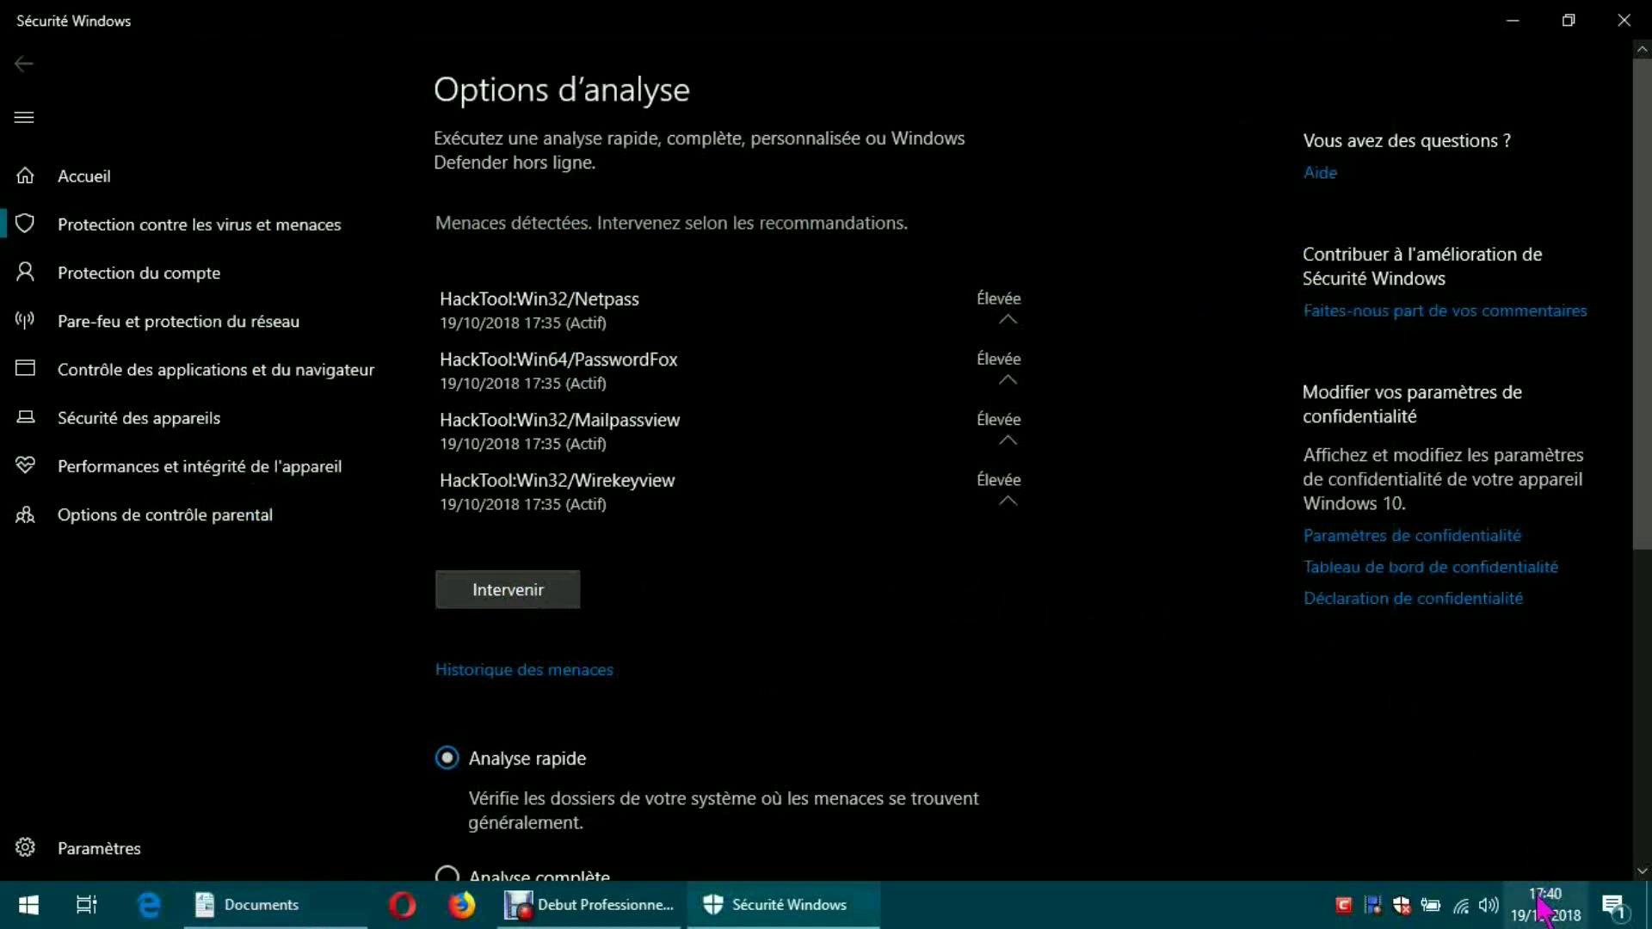
left_click(541, 592)
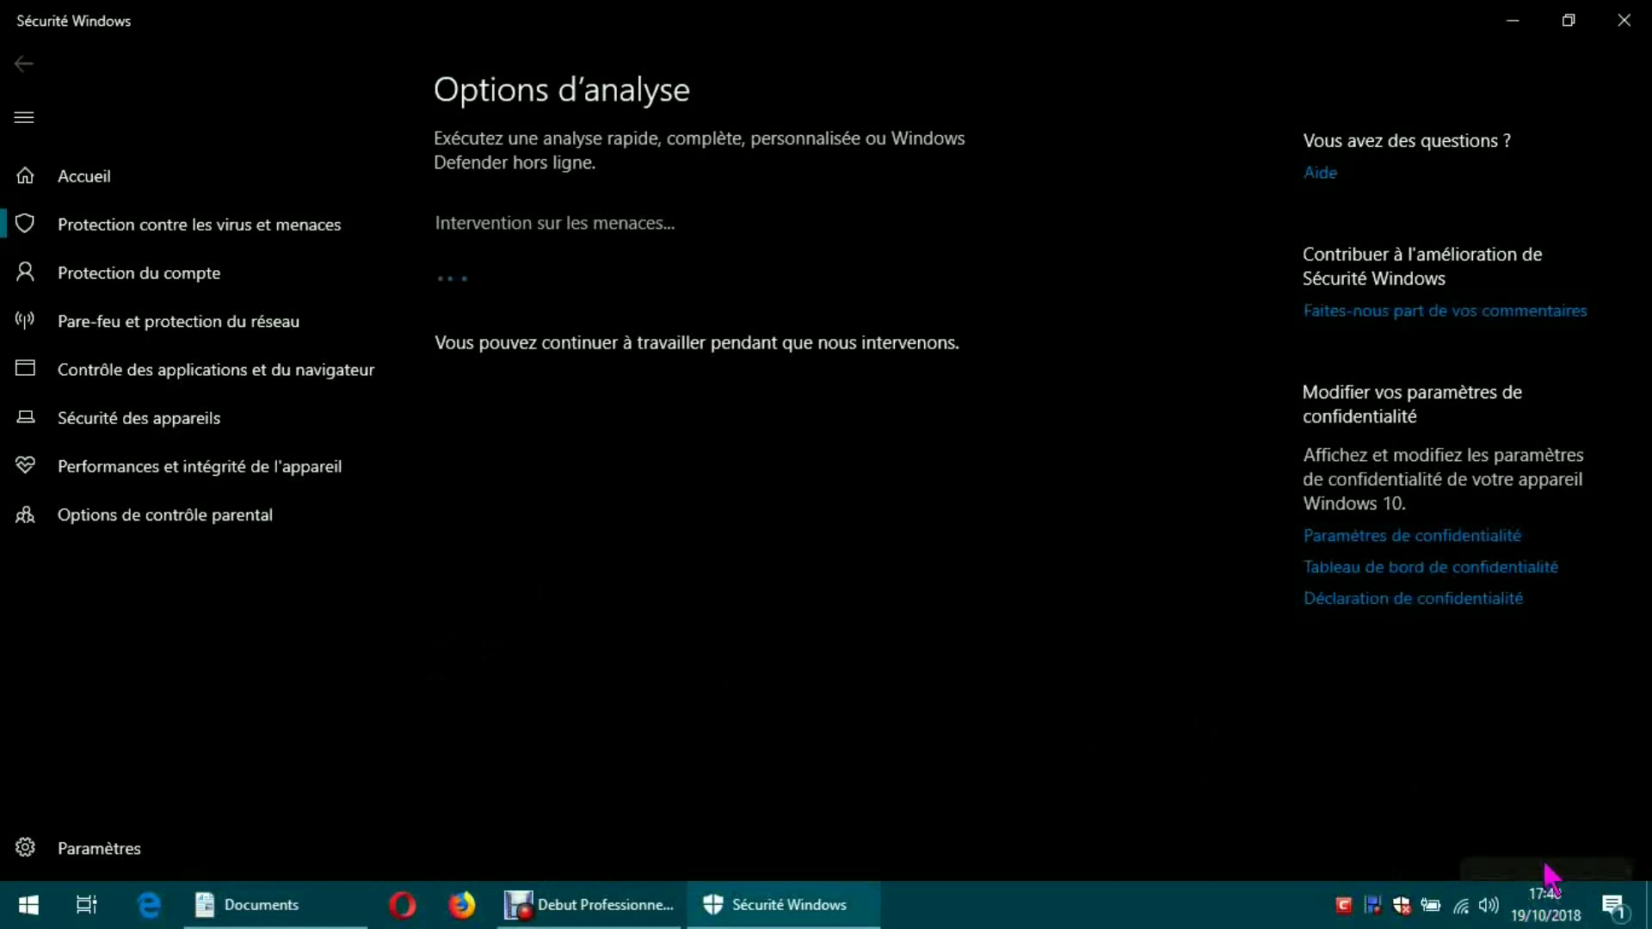
mouse_move(1554, 910)
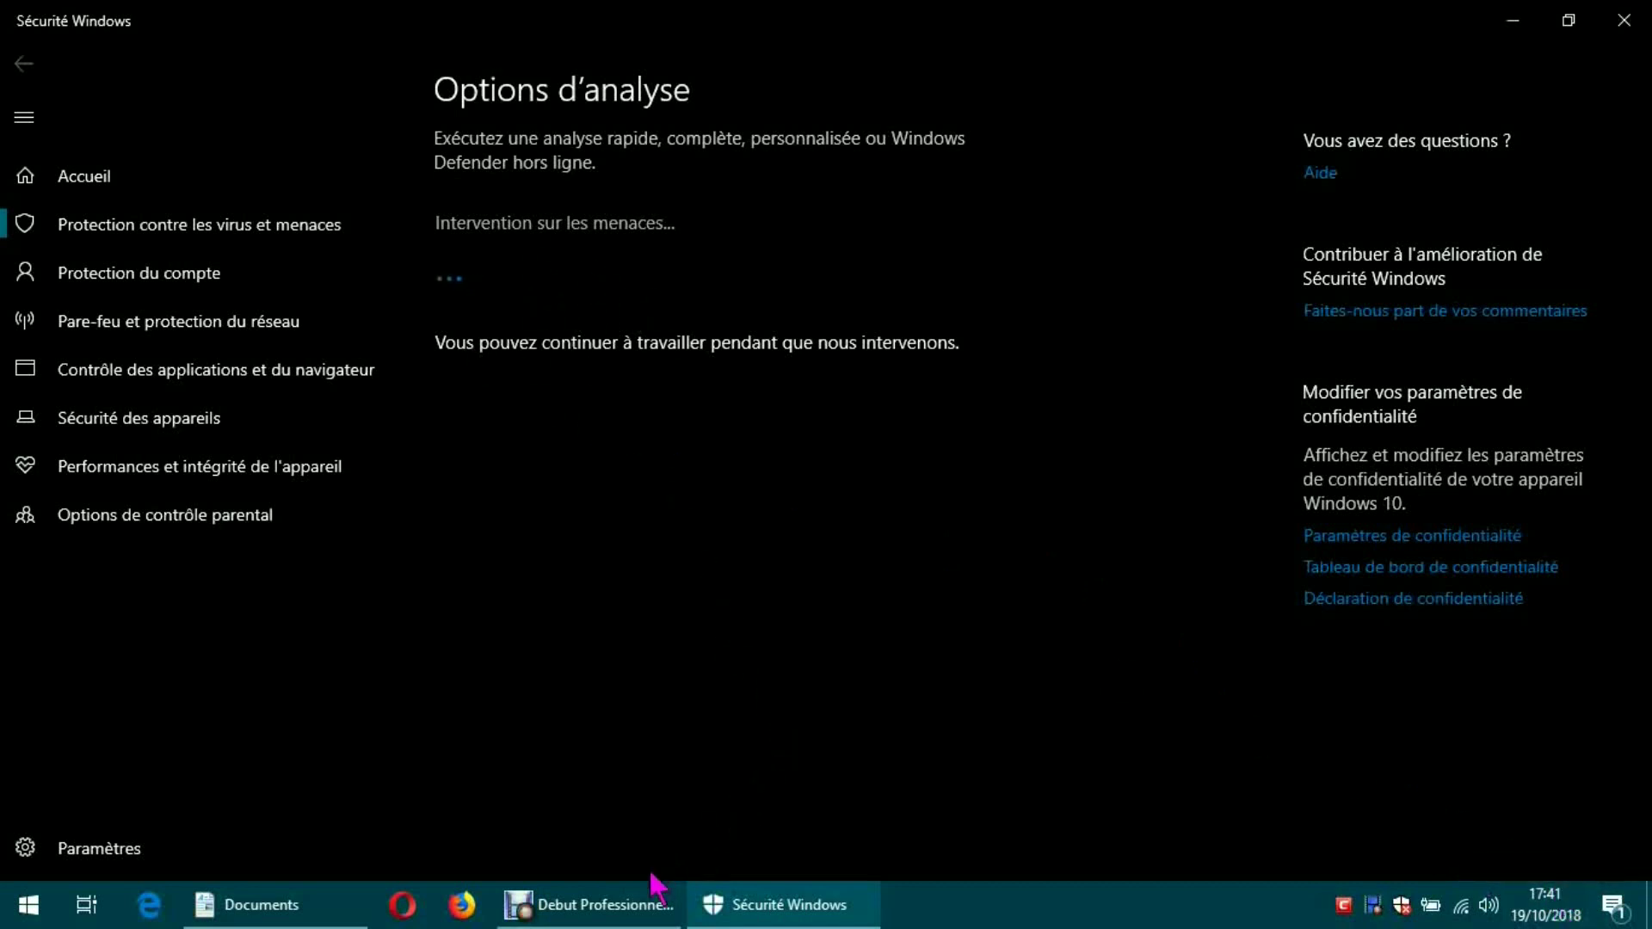
left_click(641, 905)
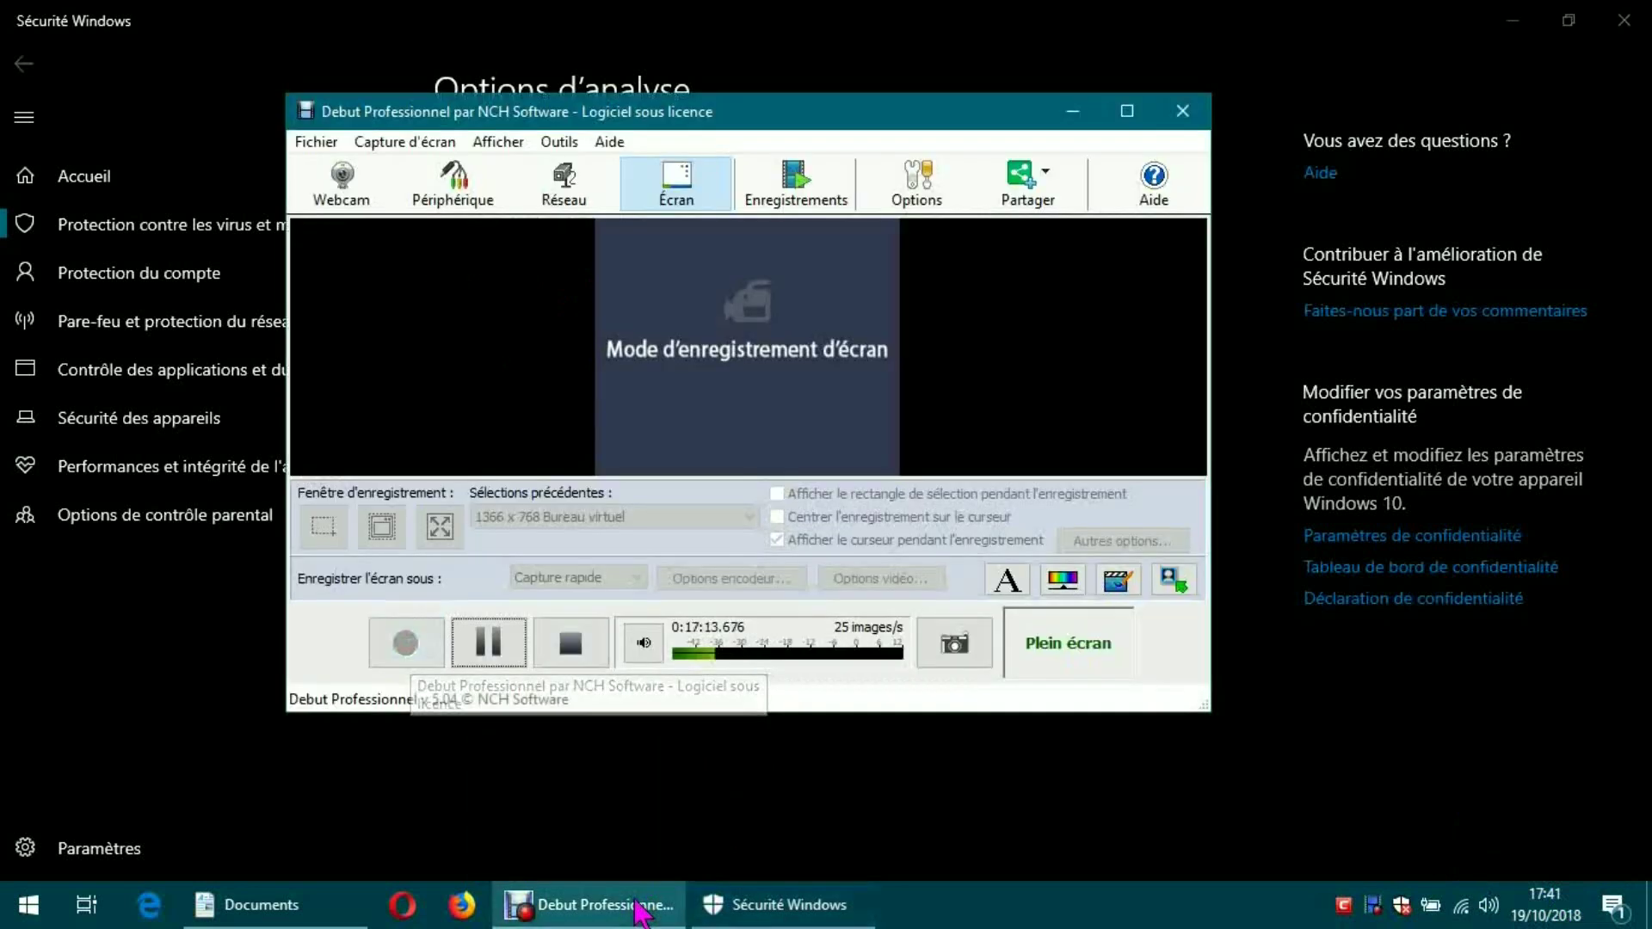
left_click(511, 642)
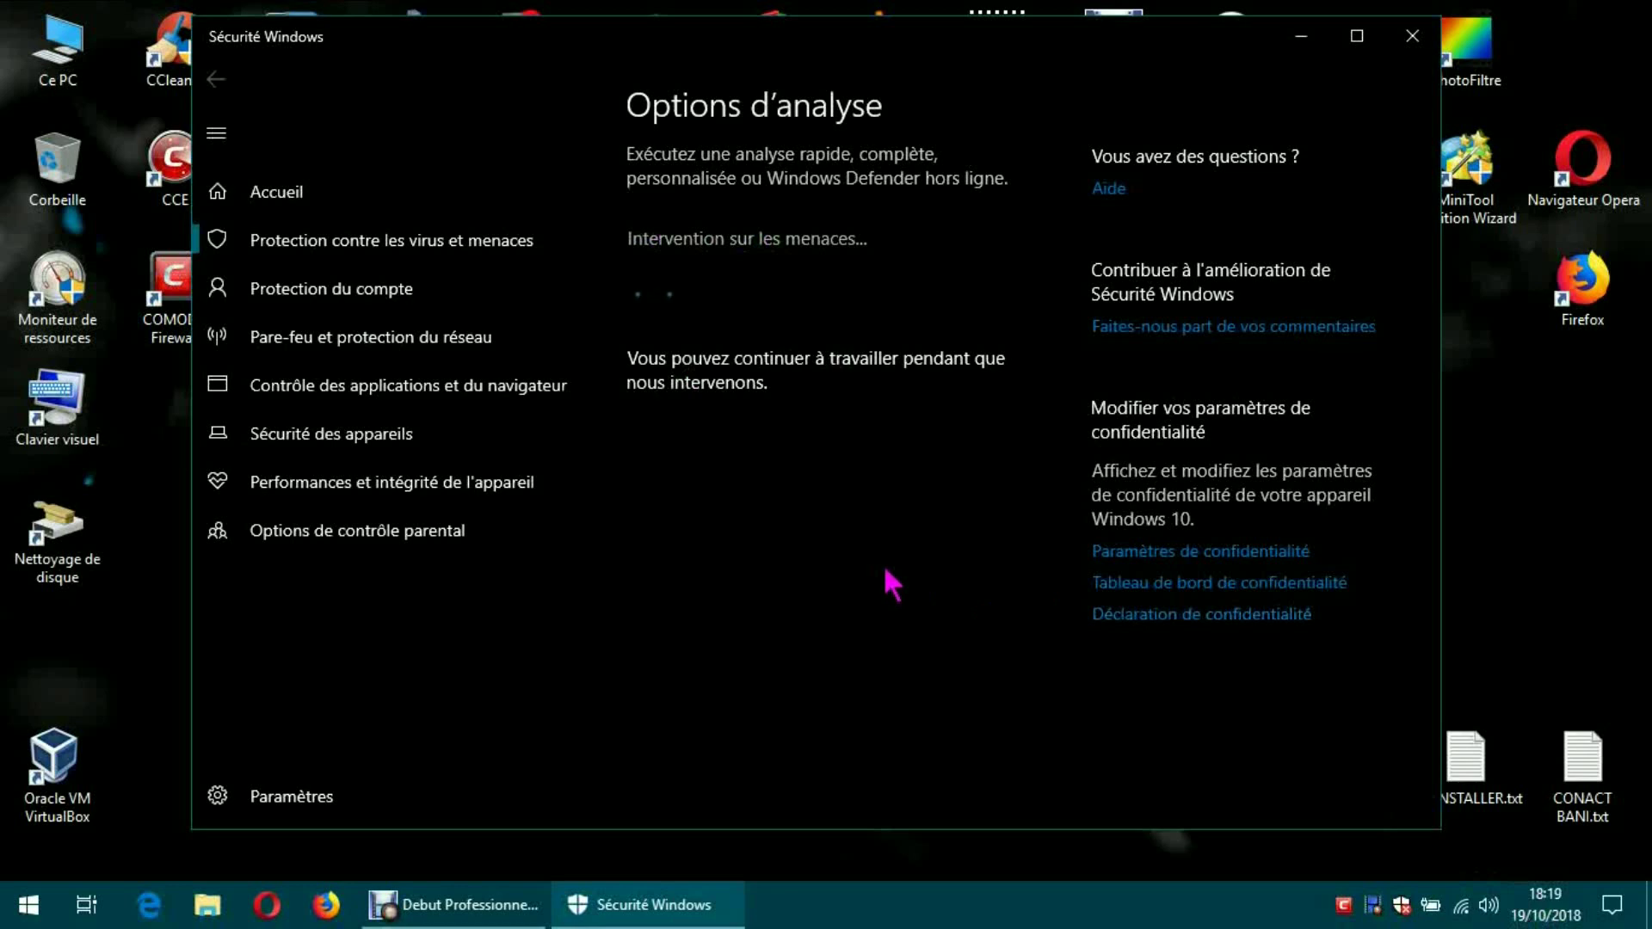
left_click(497, 904)
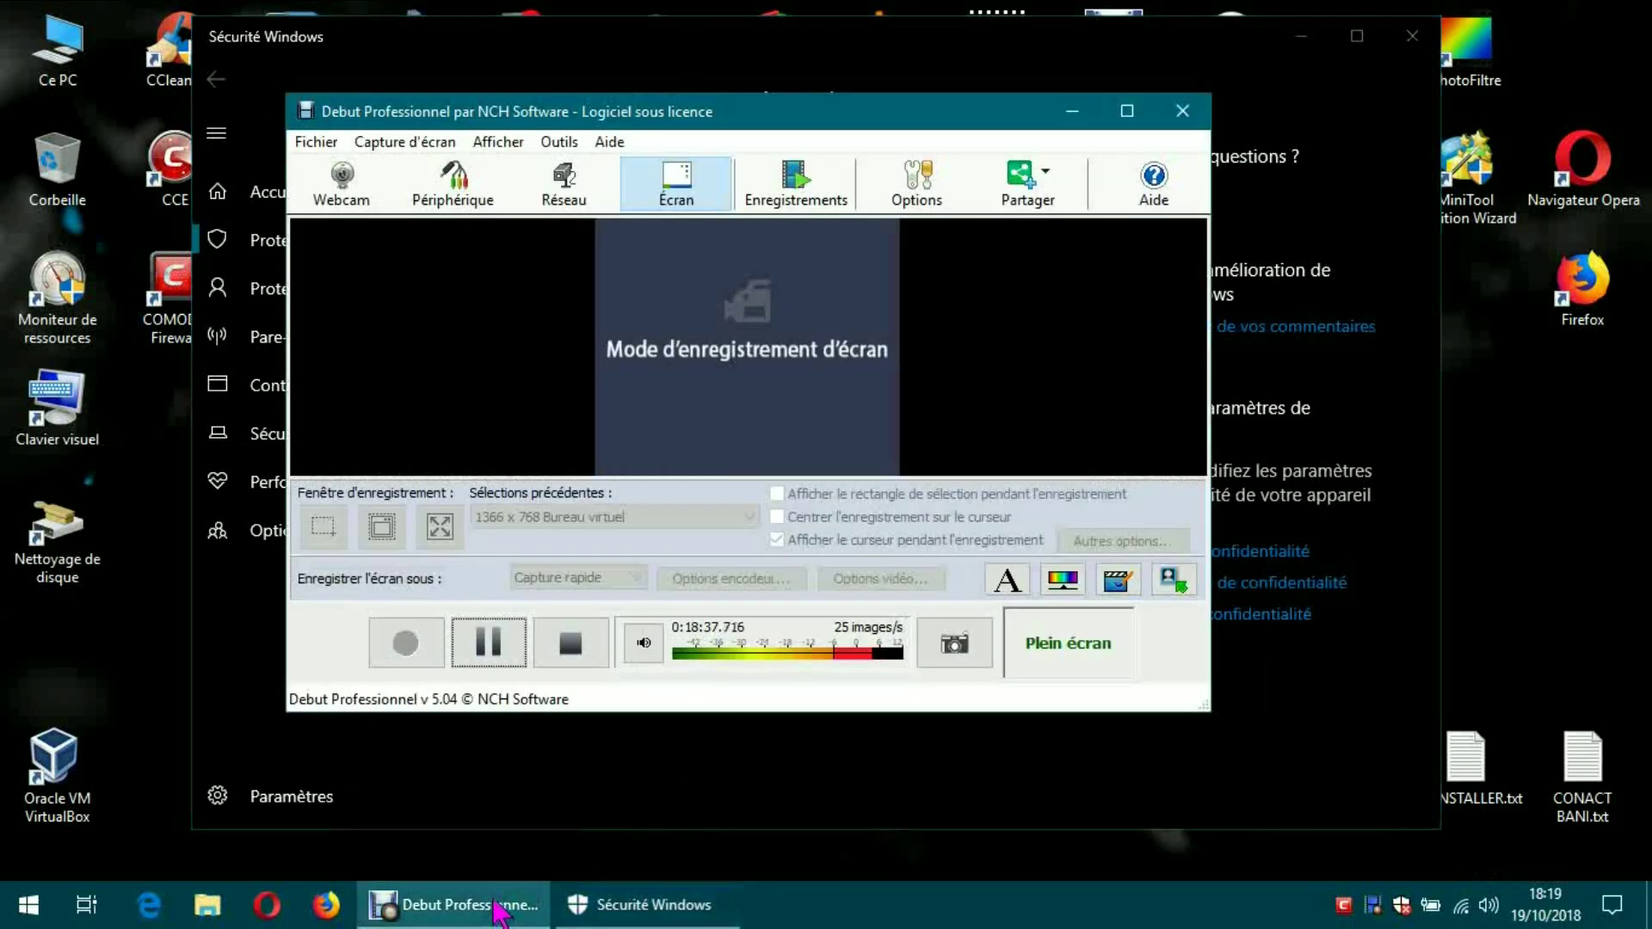
left_click(490, 653)
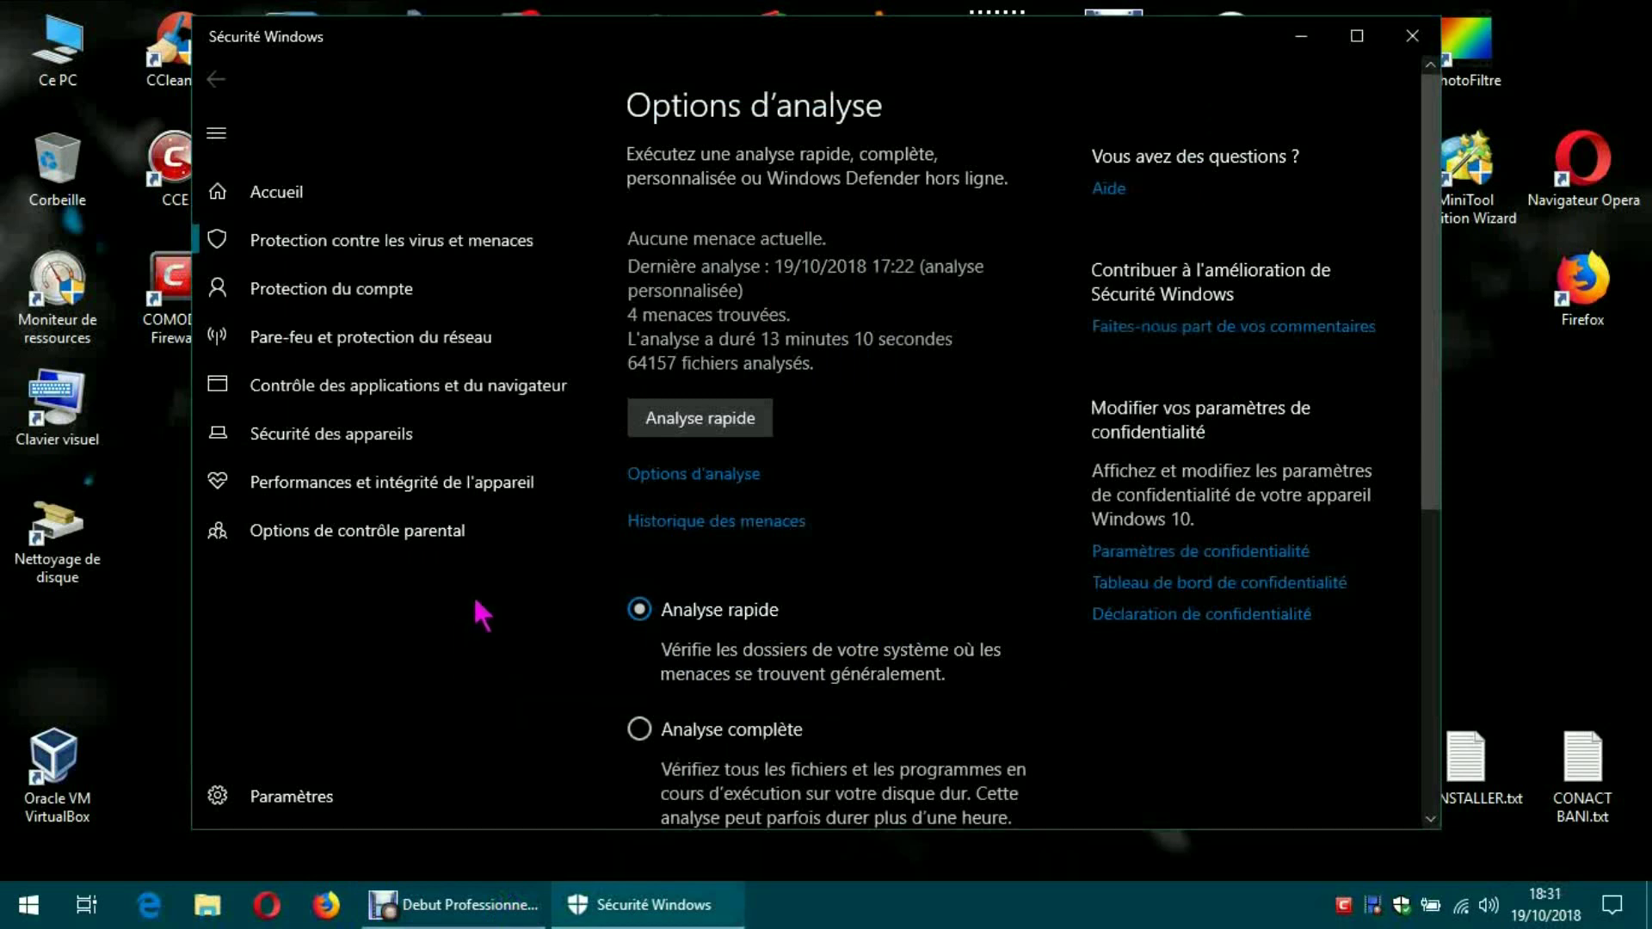
Open the Documents folder to check whether "iso amorçable test.iso" is still there, and close the folder window.
mouse_move(1554, 914)
left_click(213, 905)
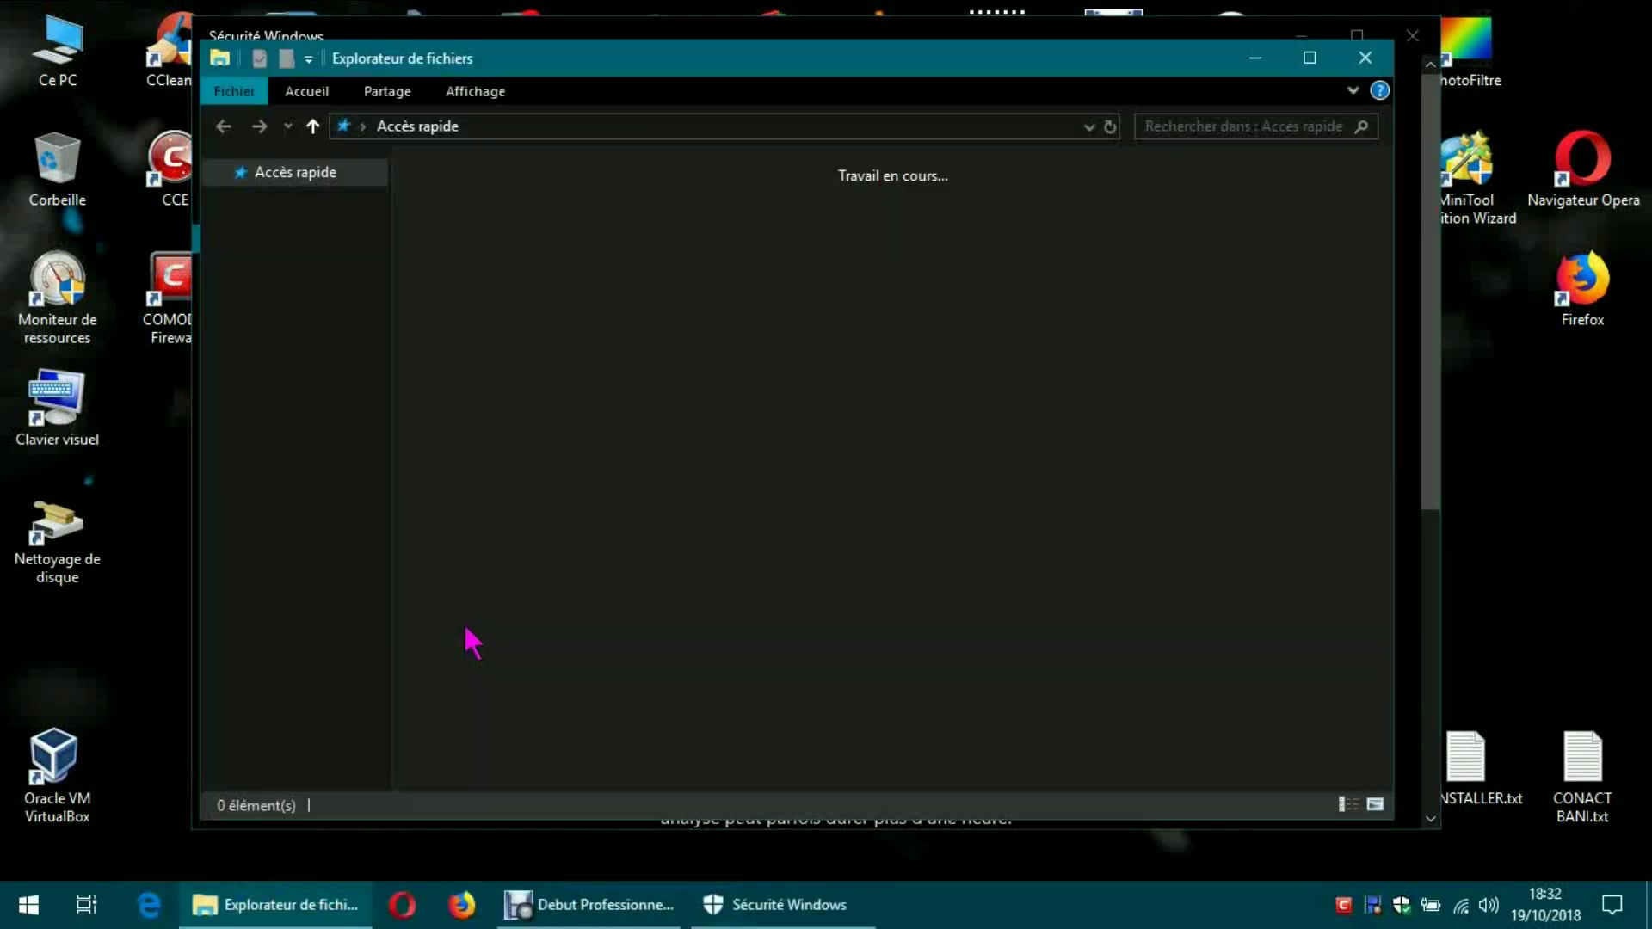
double_click(1019, 251)
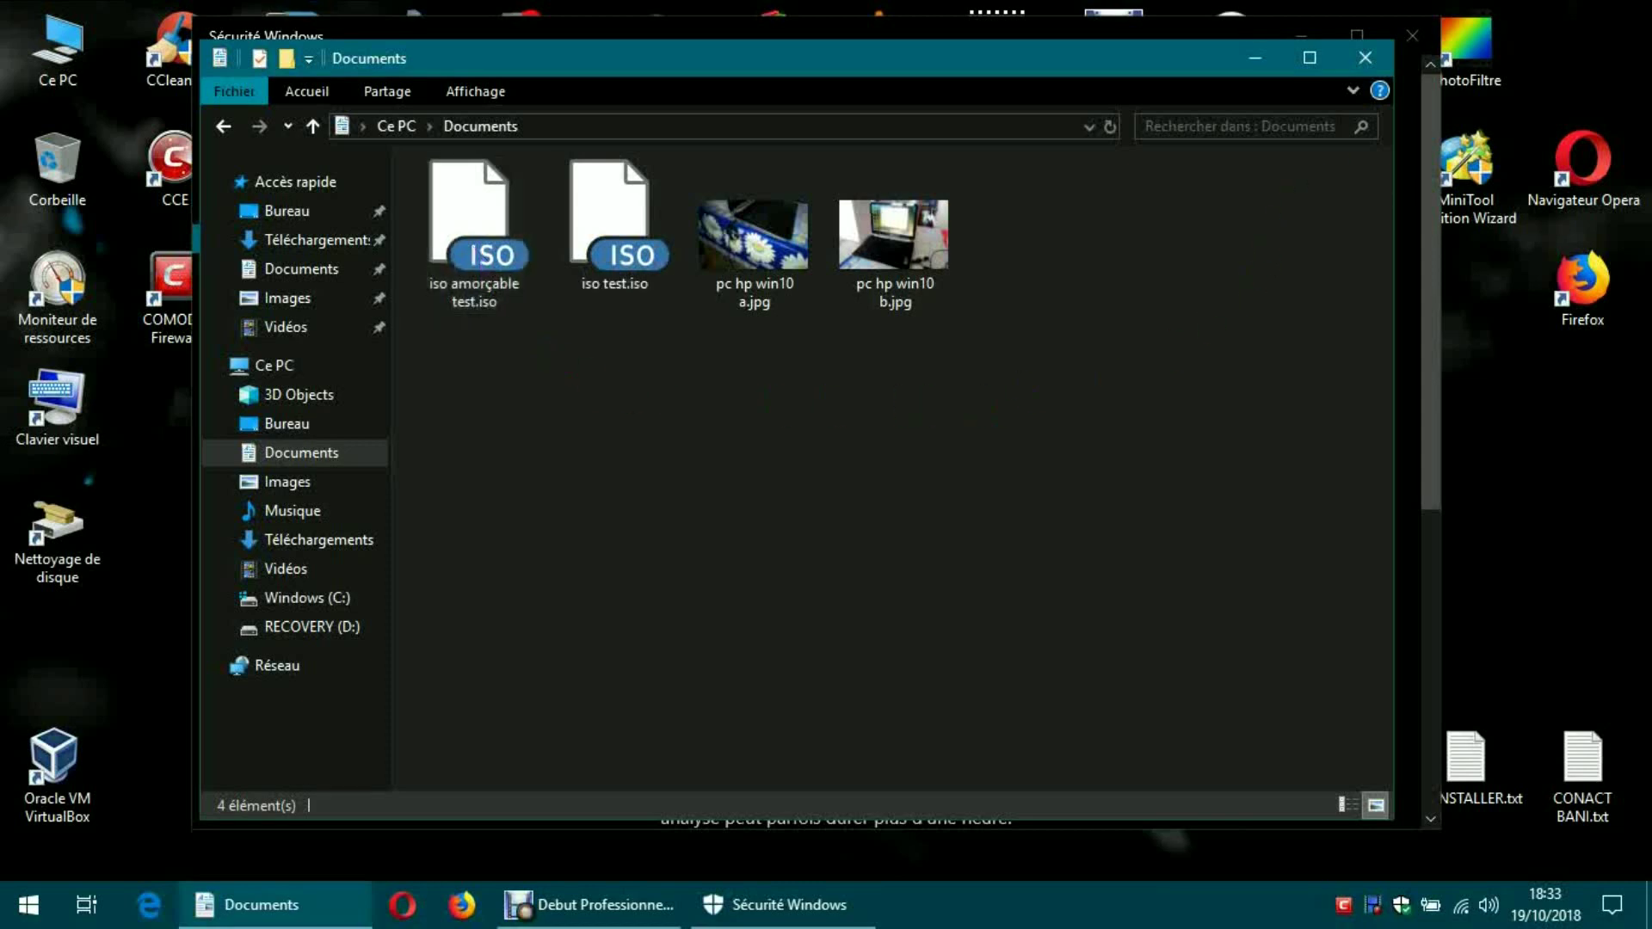
left_click(1365, 58)
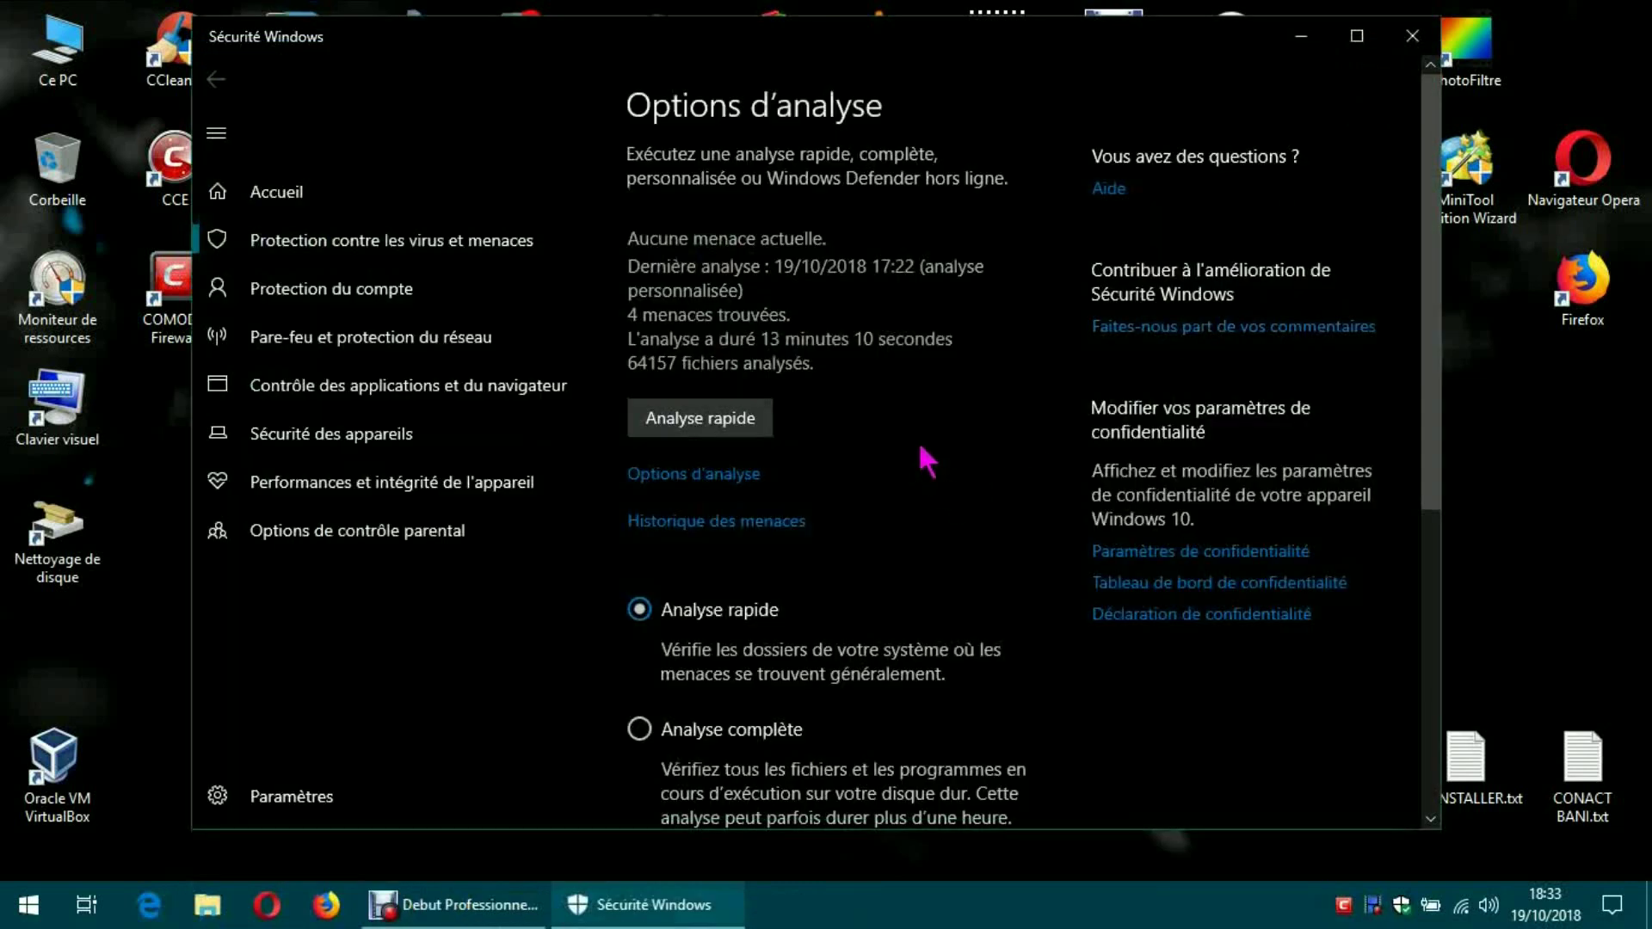
Look over the scan options page with the last scan's summary and close the Windows Security window.
scroll(895, 396, "down", 3)
scroll(899, 398, "up", 3)
left_click(1412, 38)
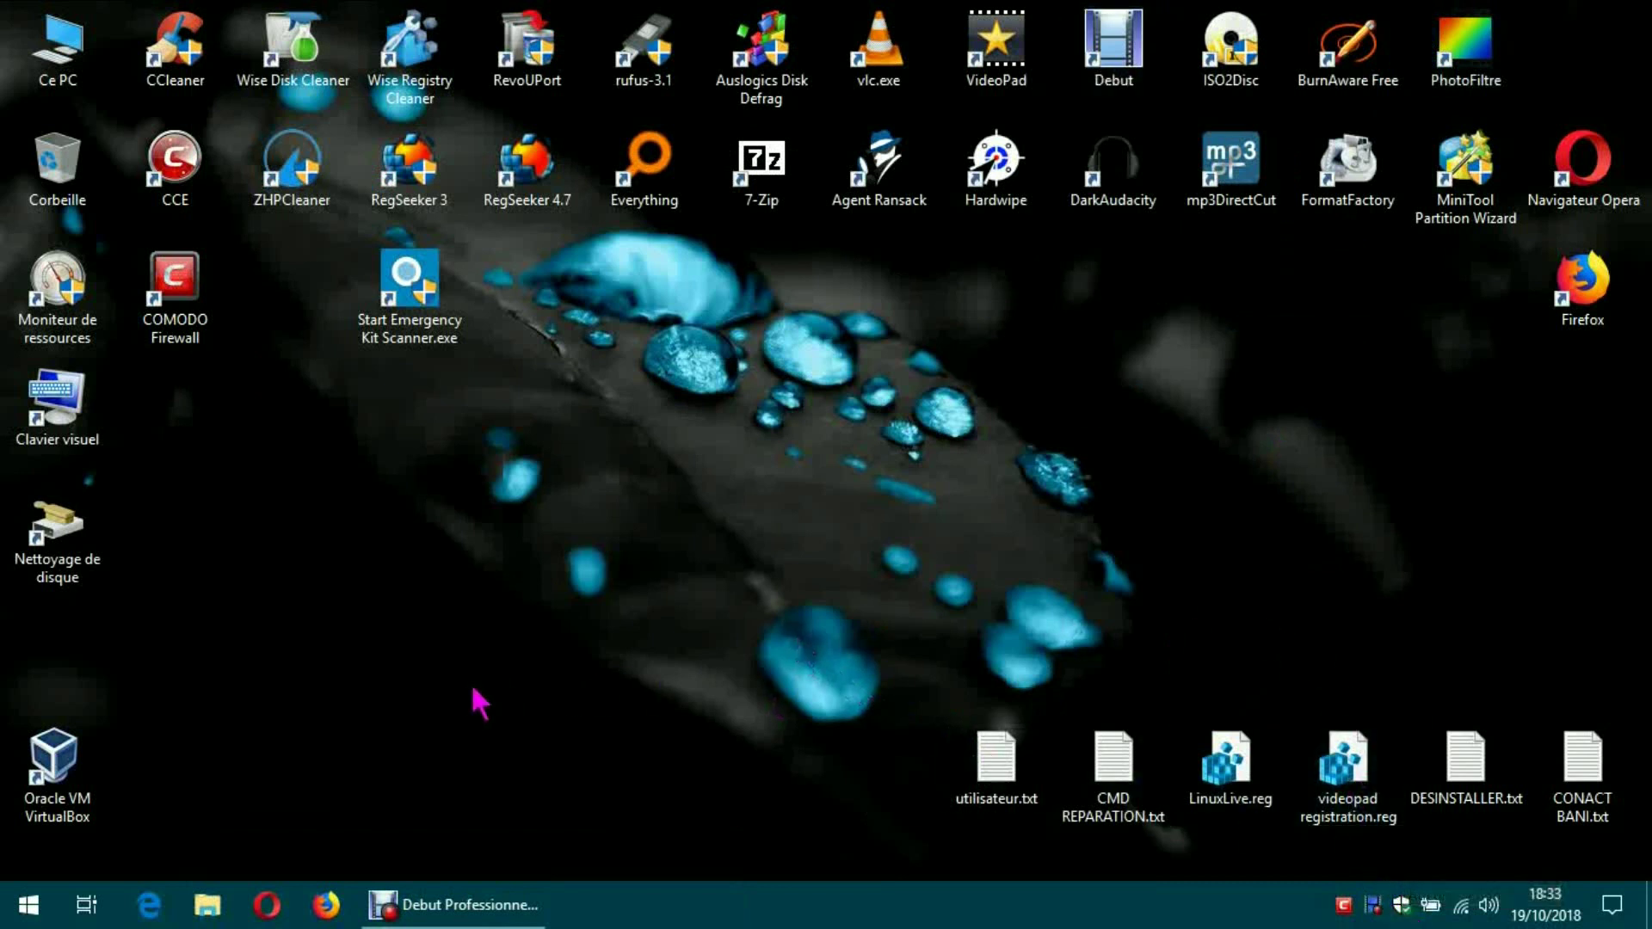
Start a new Windows Defender scan of "iso amorçable test.iso" from the Documents folder.
left_click(210, 908)
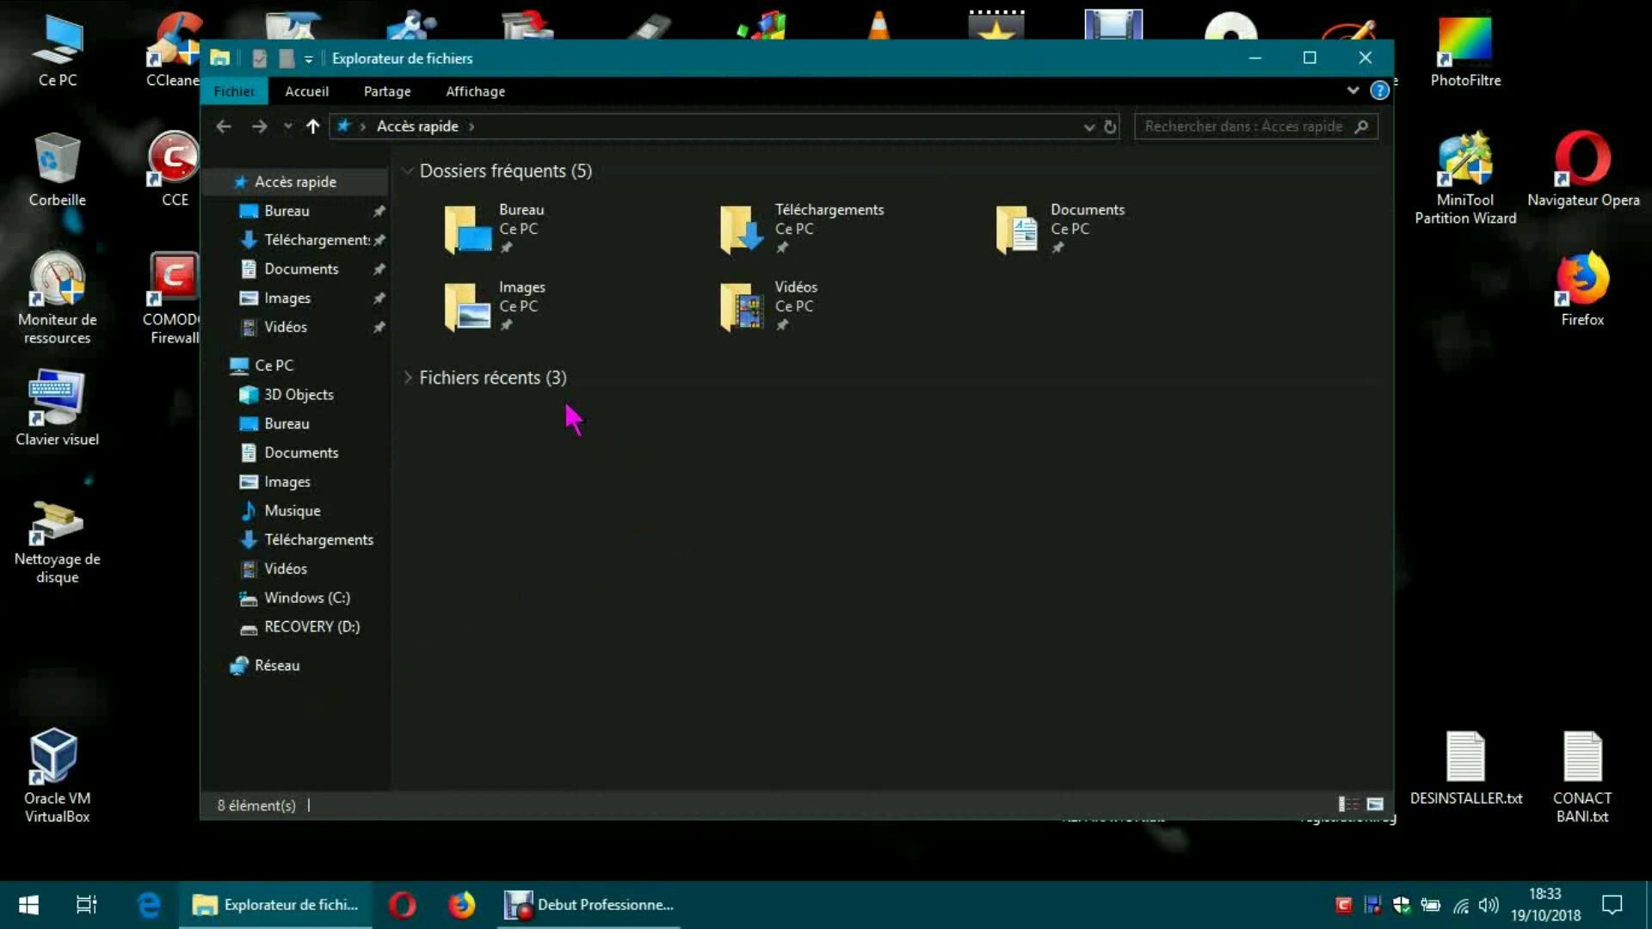
double_click(1005, 241)
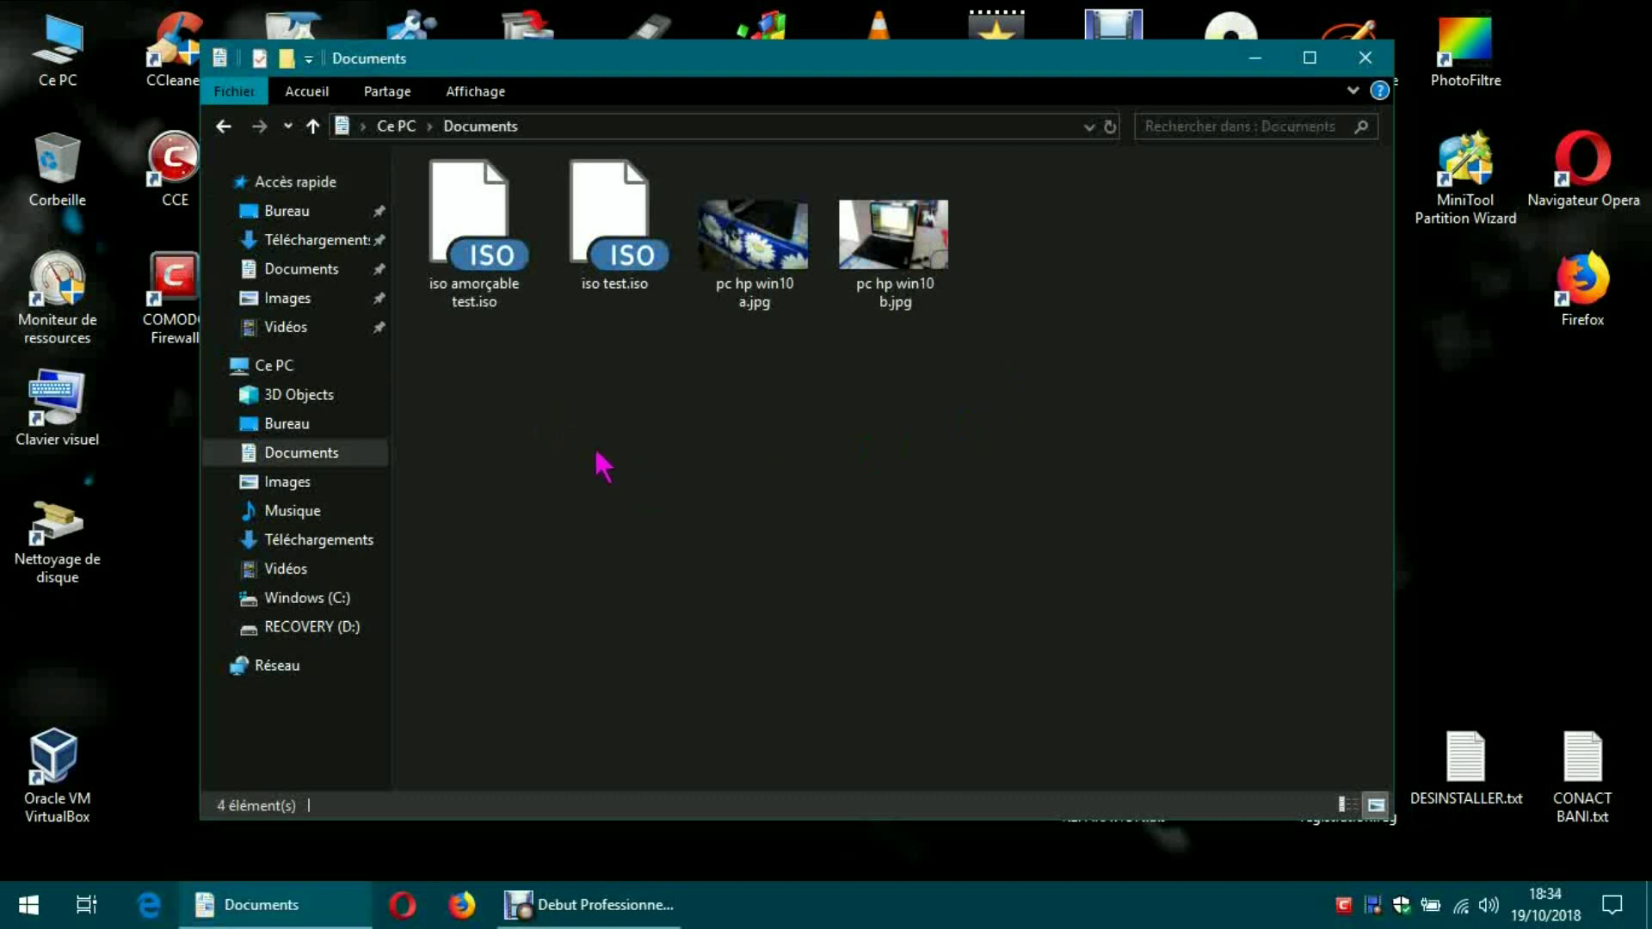
left_click(479, 275)
right_click(478, 275)
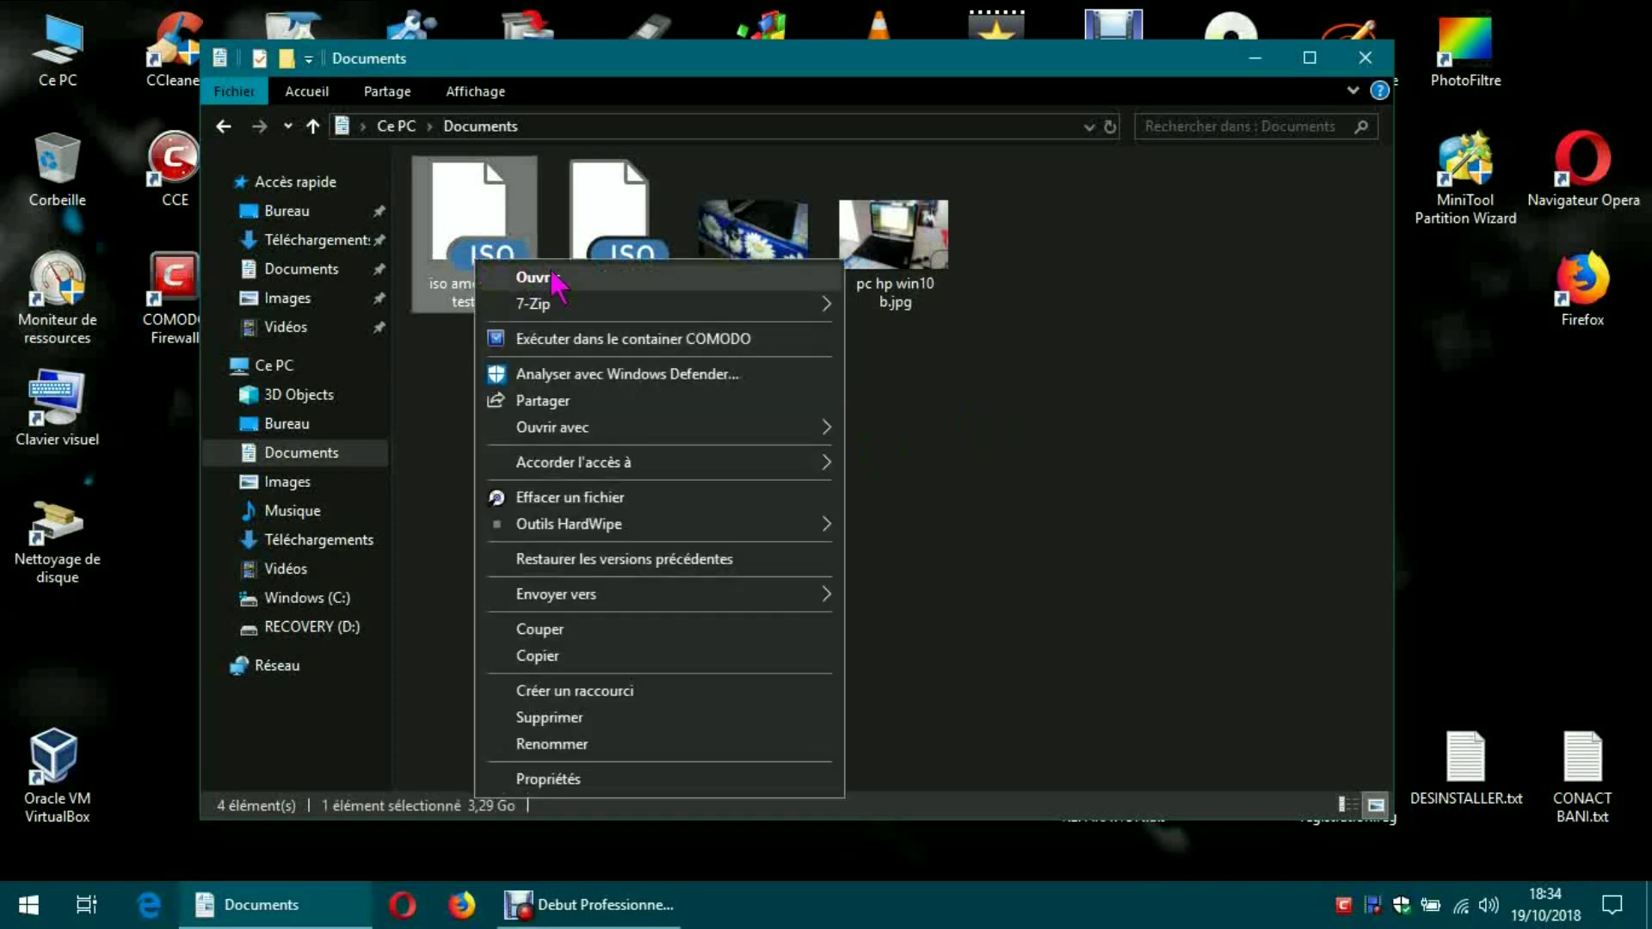
left_click(569, 370)
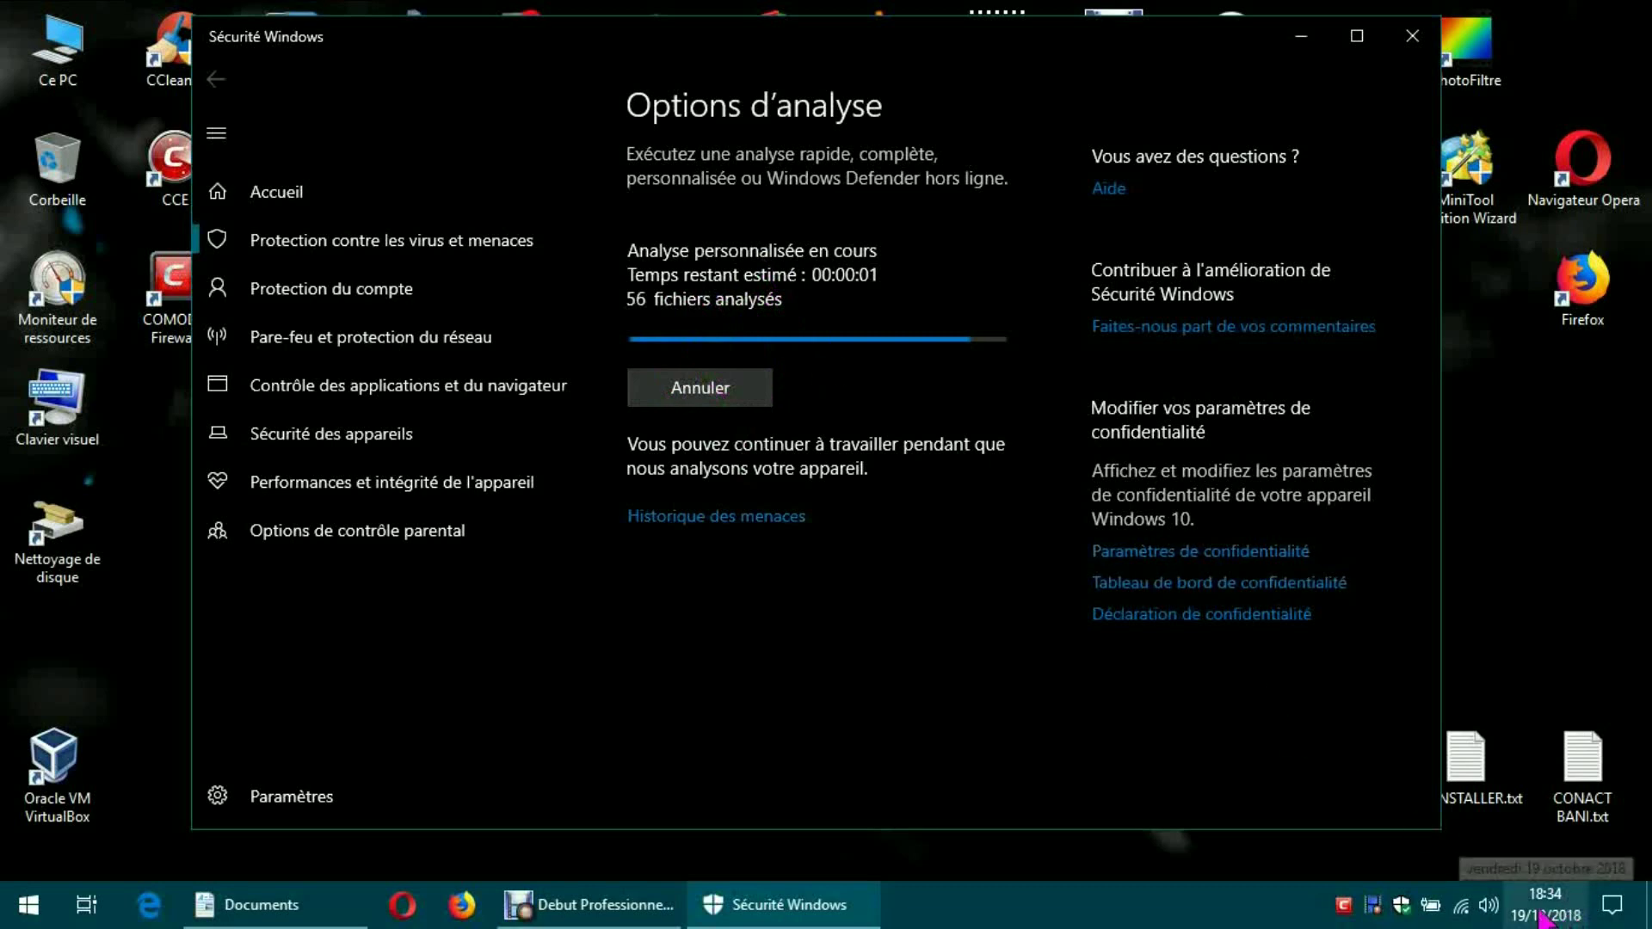
left_click(572, 908)
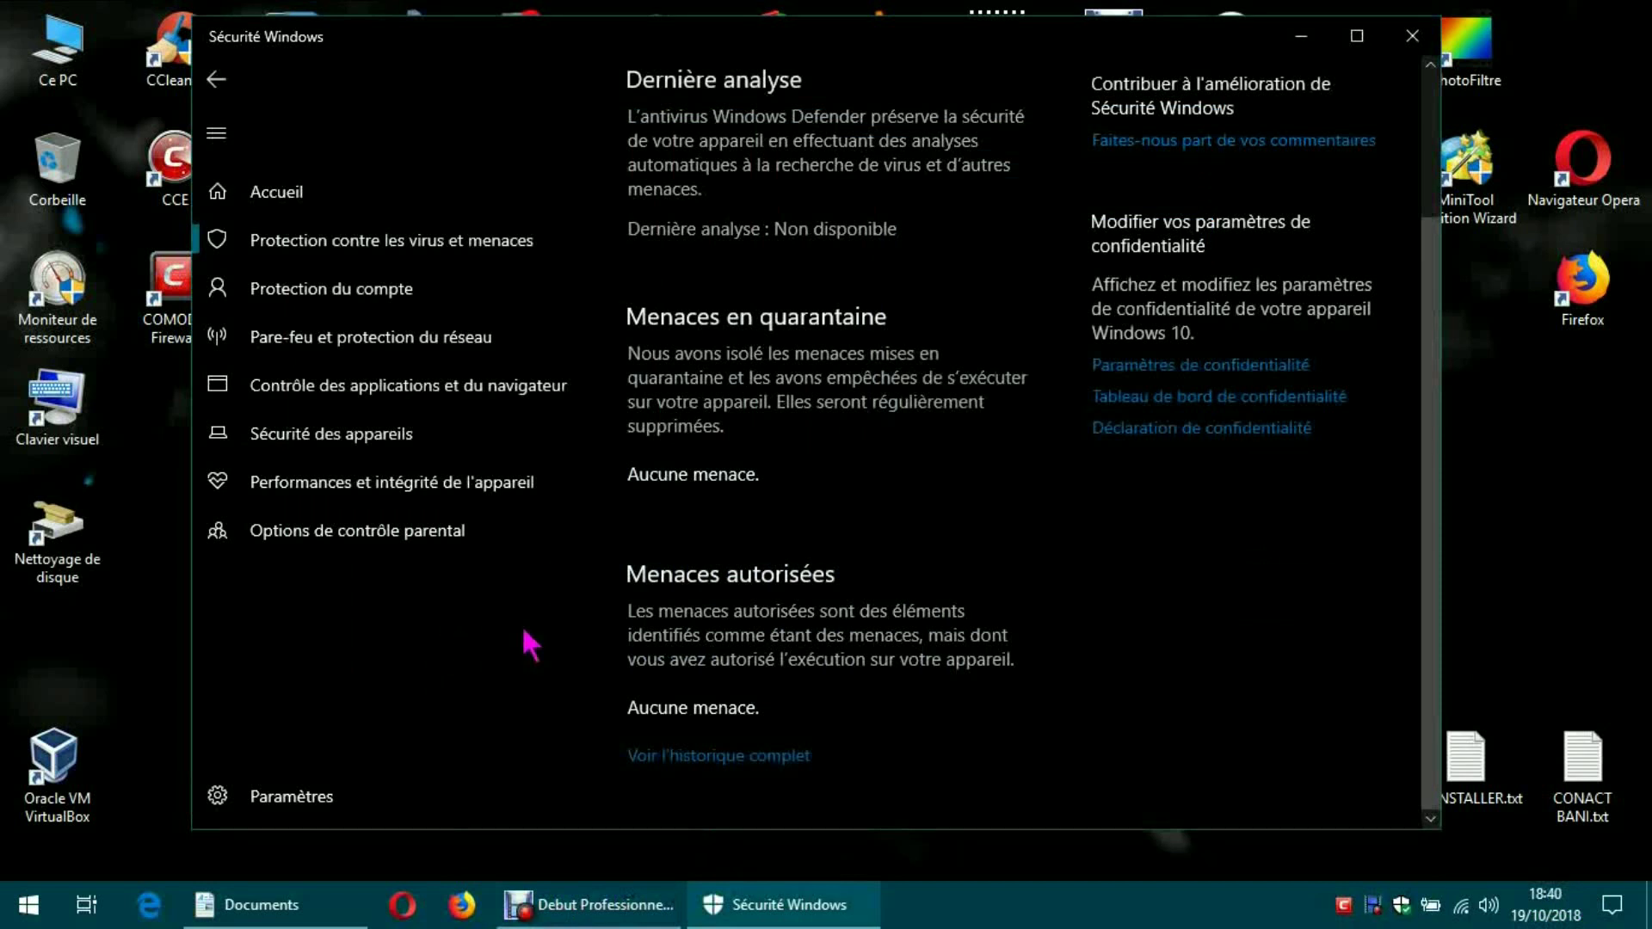
Review the last scan, quarantined threats and allowed threats in the threat history, and go back to the virus and threat protection page.
scroll(1242, 606, "up", 3)
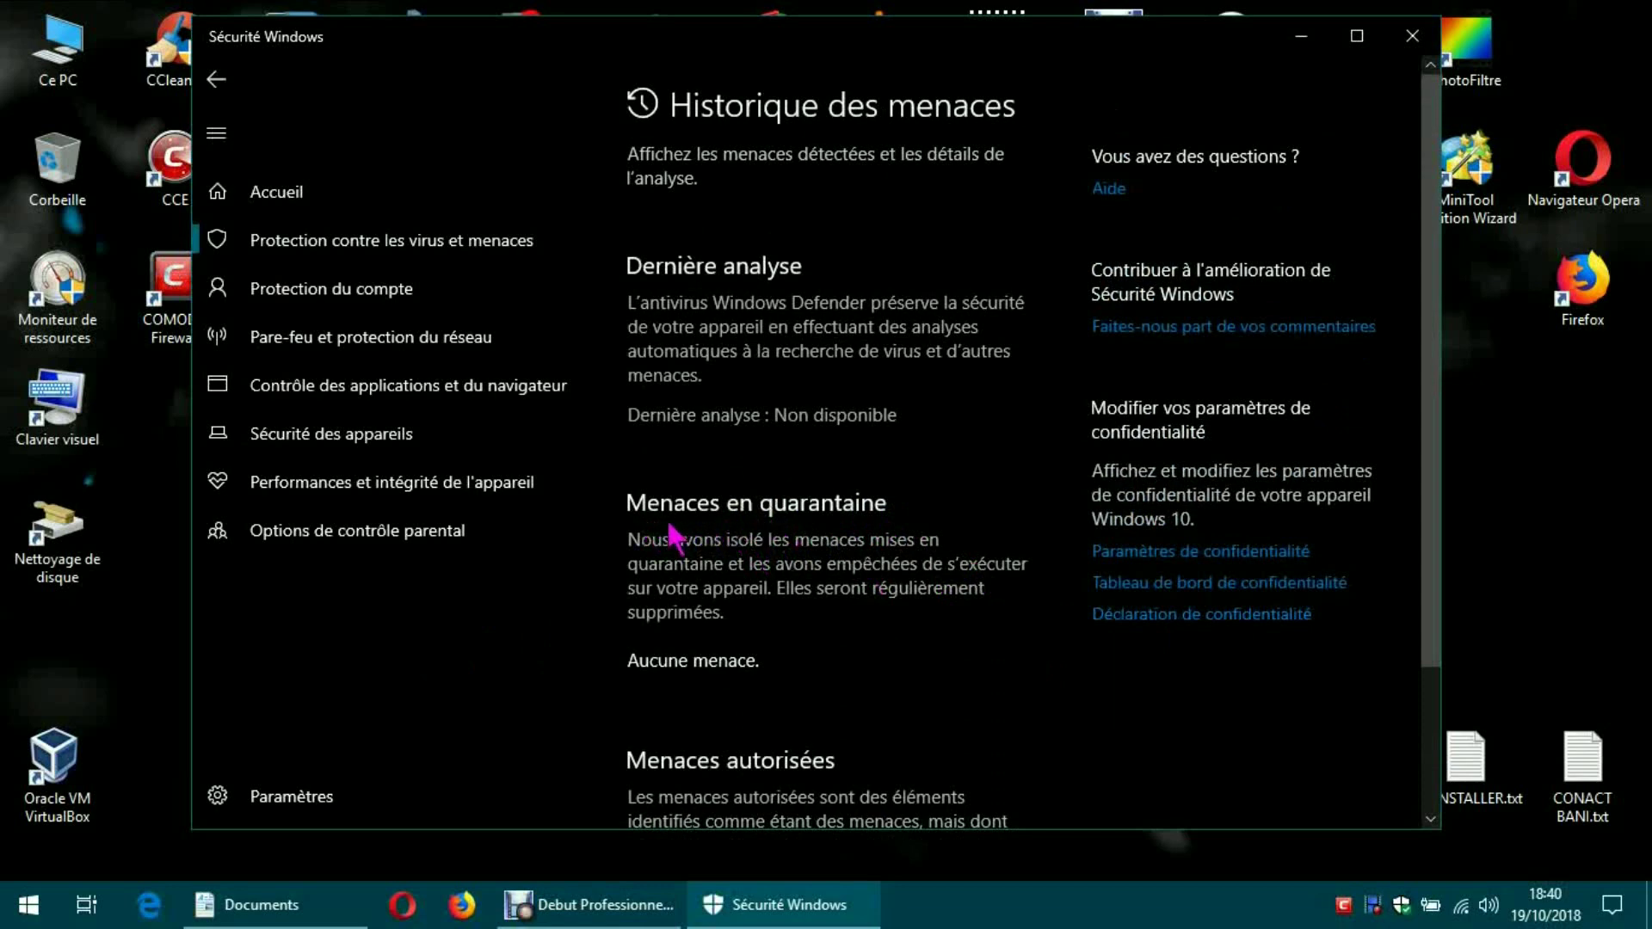
scroll(890, 602, "down", 3)
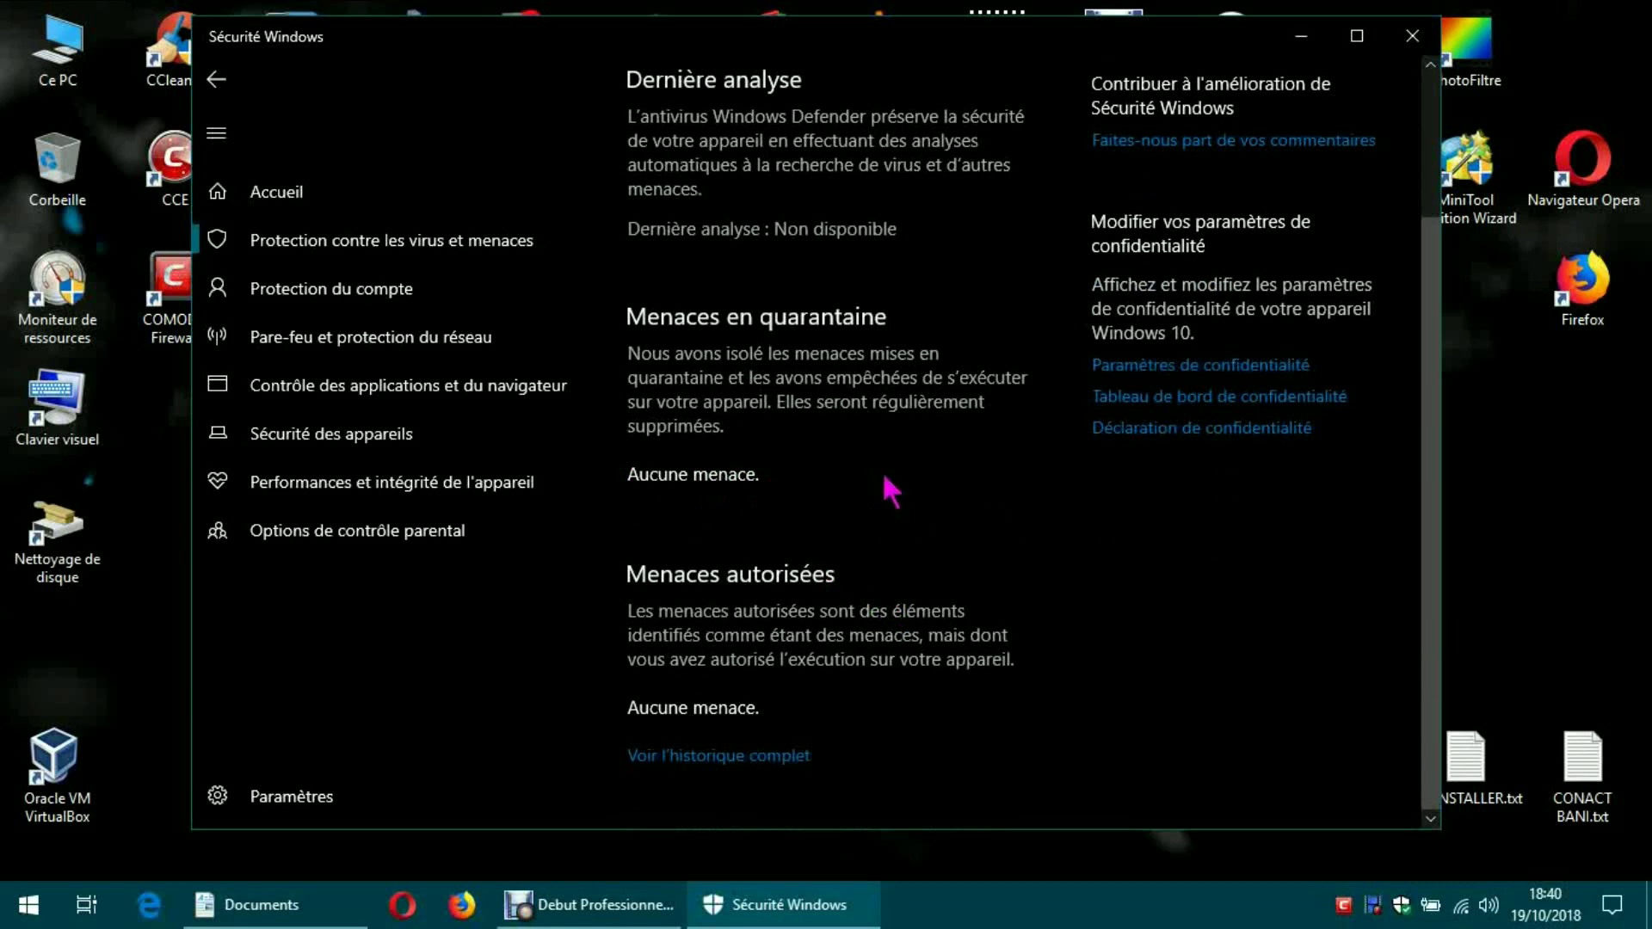
left_click(217, 80)
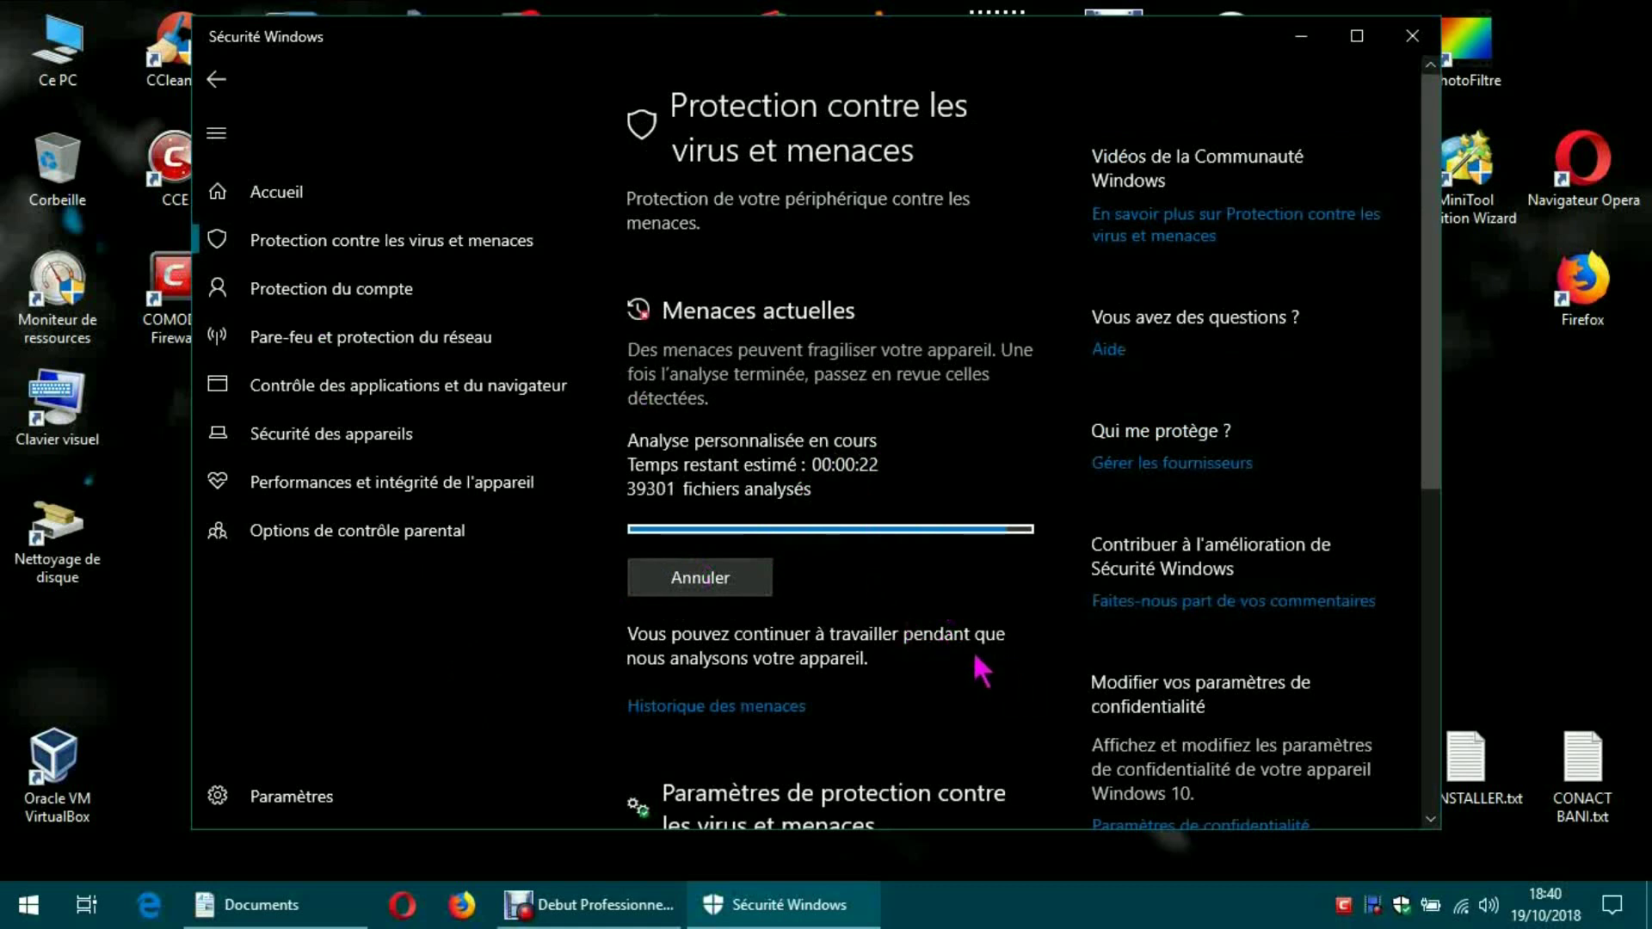
Examine the progress of the running custom scan and the rest of the virus and threat protection page.
scroll(975, 657, "down", 2)
scroll(975, 658, "up", 1)
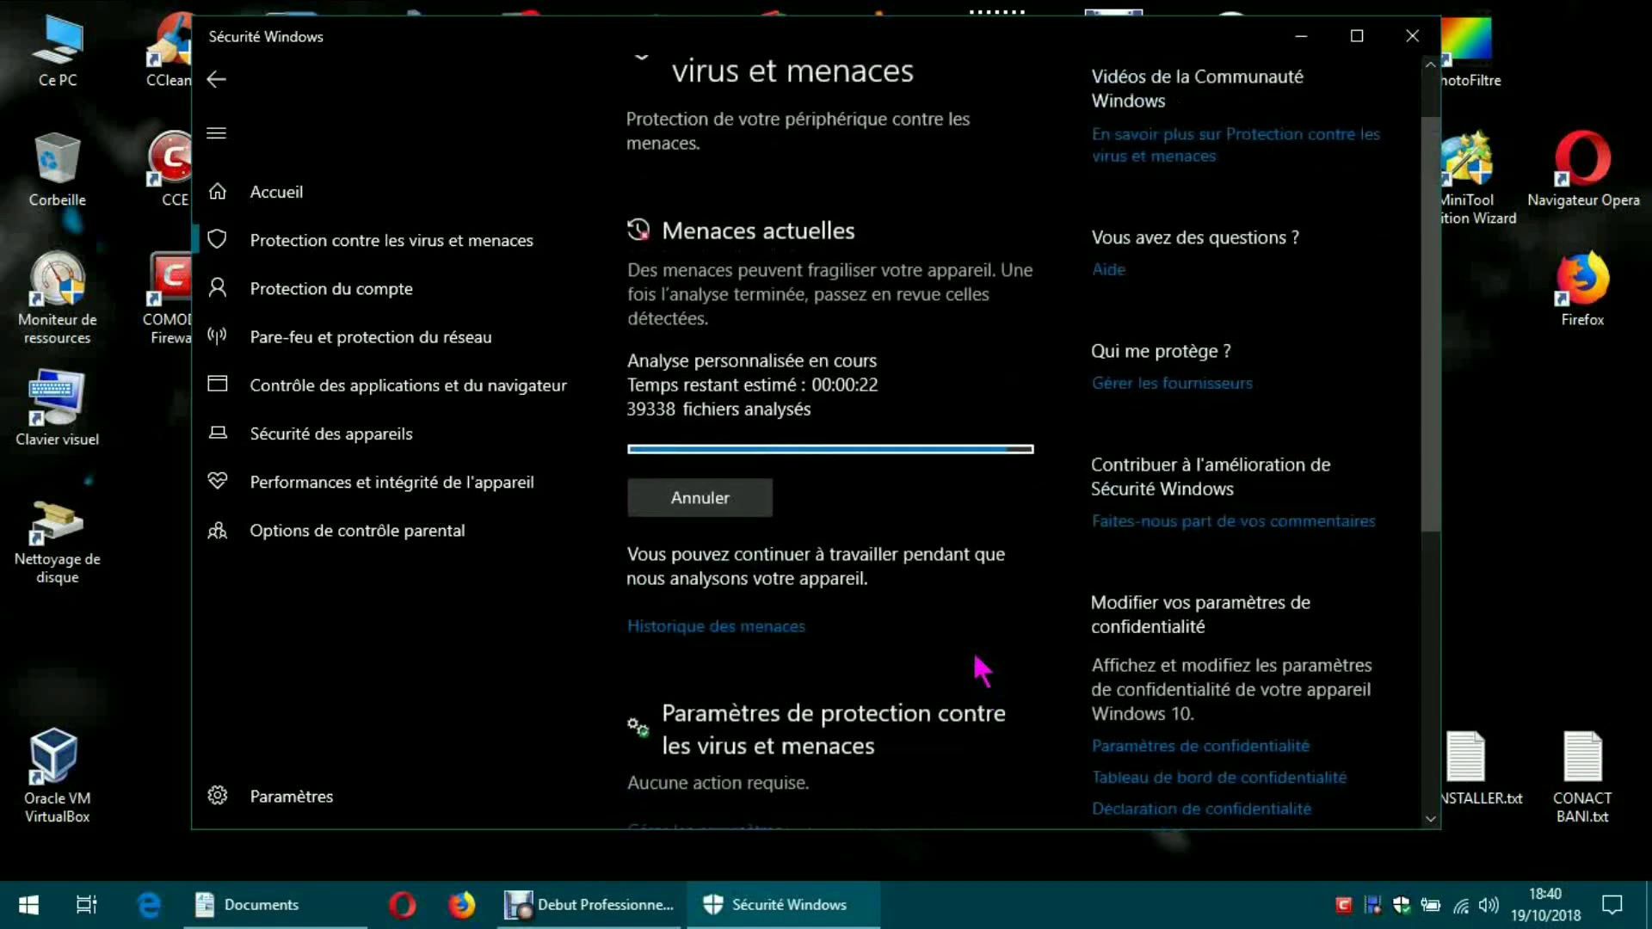
scroll(972, 645, "up", 1)
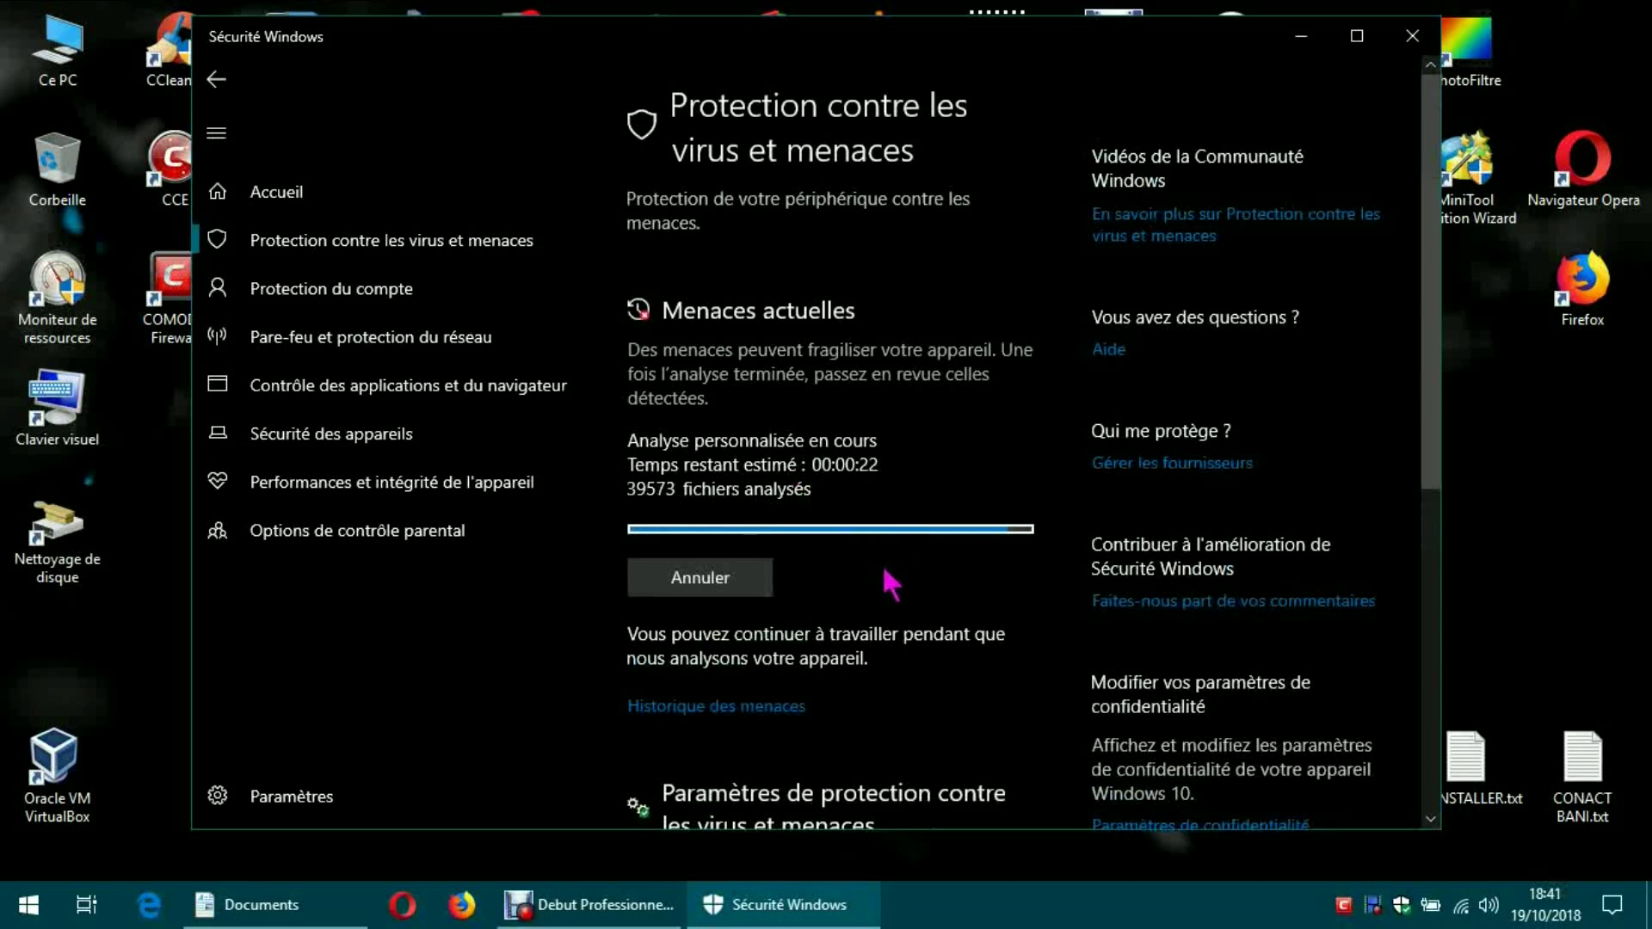
scroll(887, 574, "down", 2)
scroll(886, 574, "up", 2)
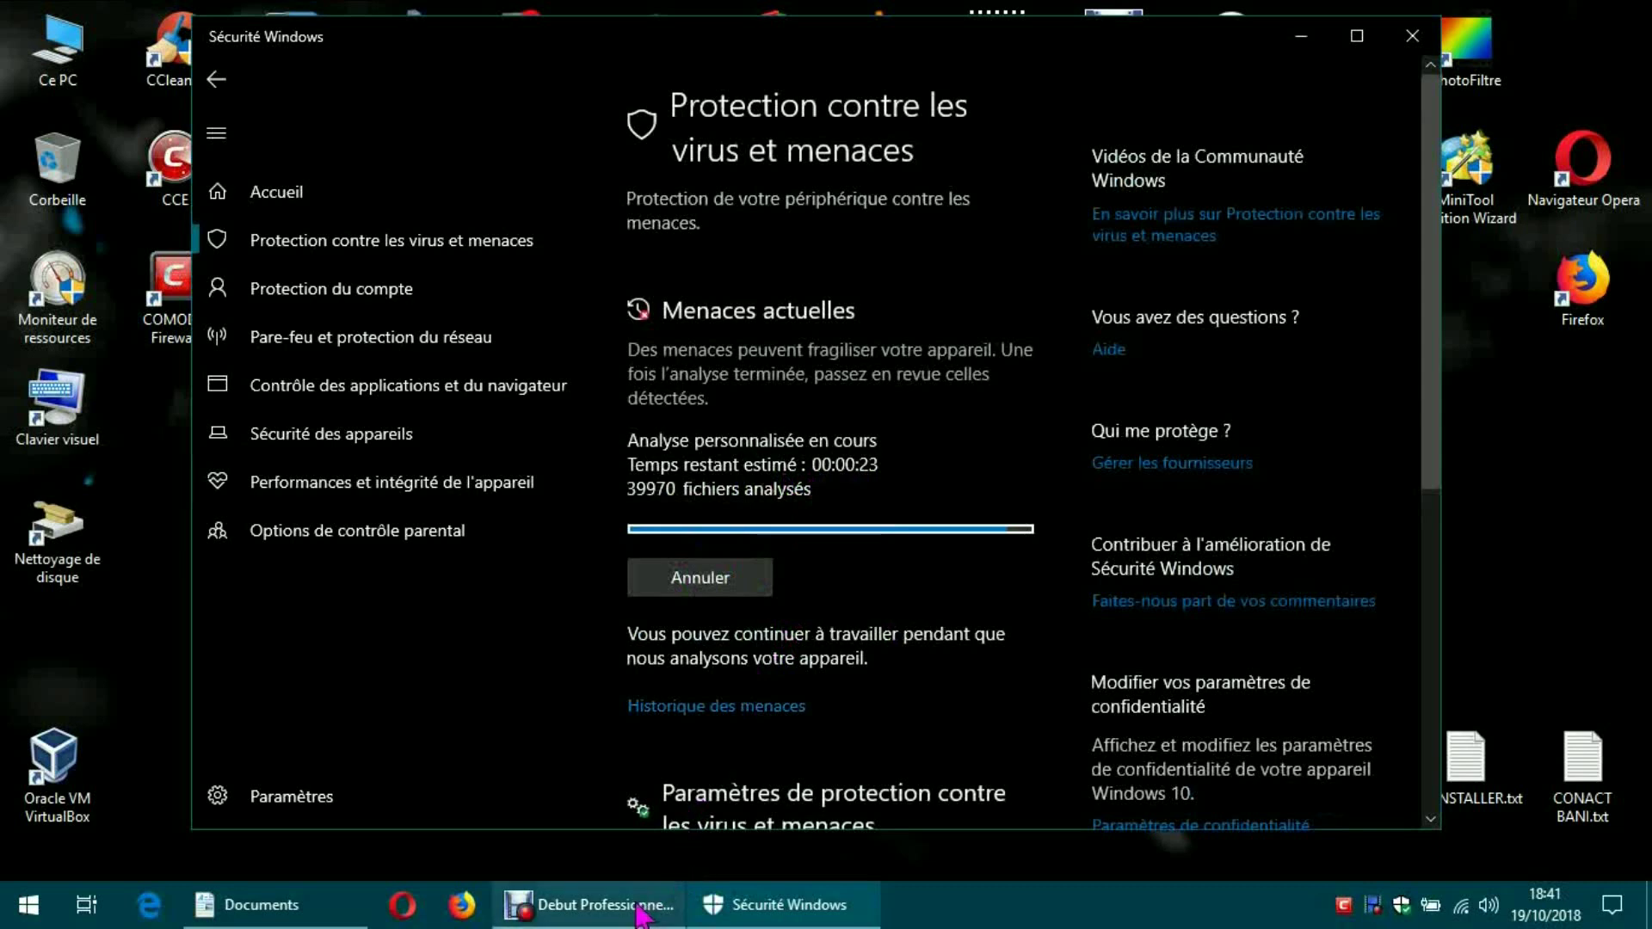
left_click(607, 758)
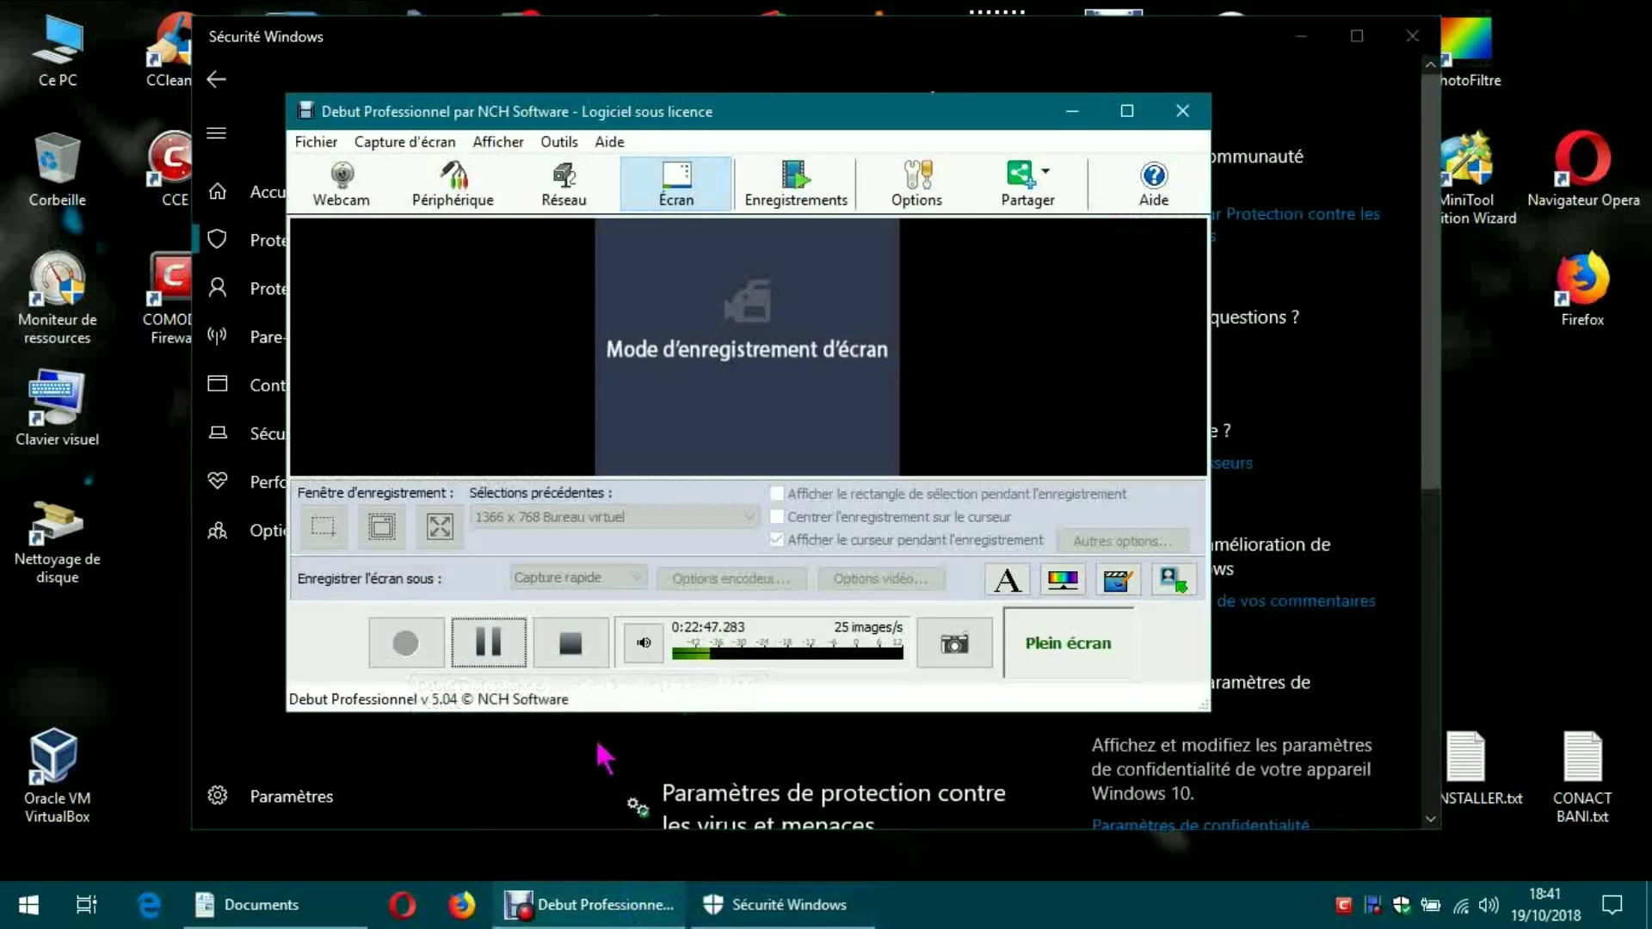
left_click(488, 644)
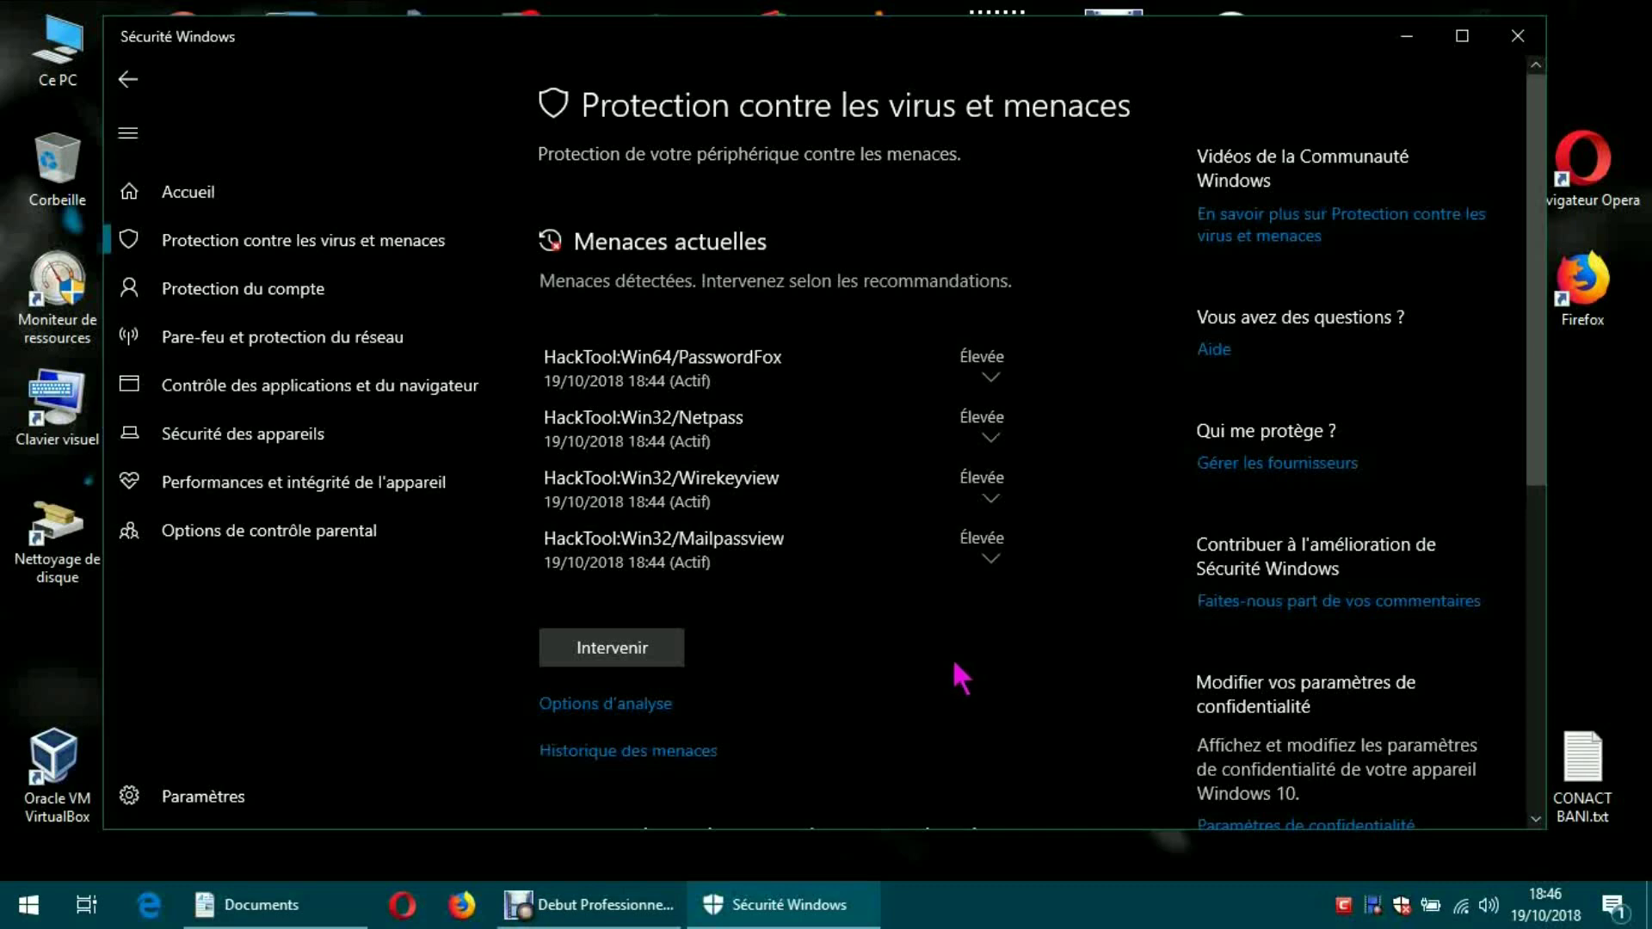
left_click(621, 910)
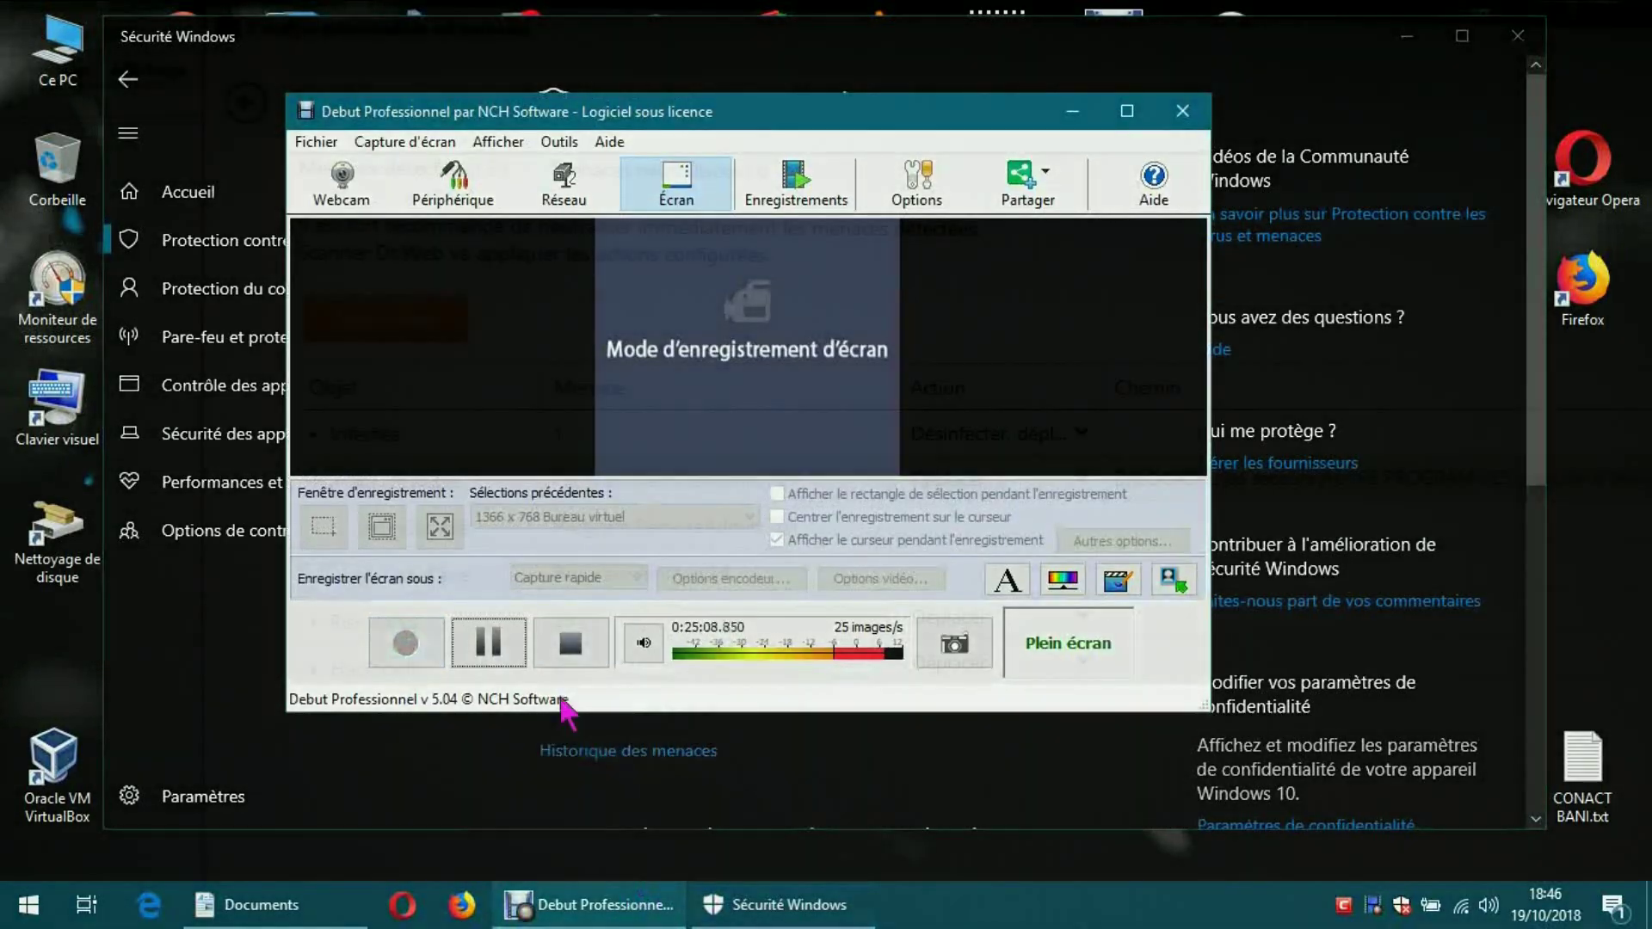